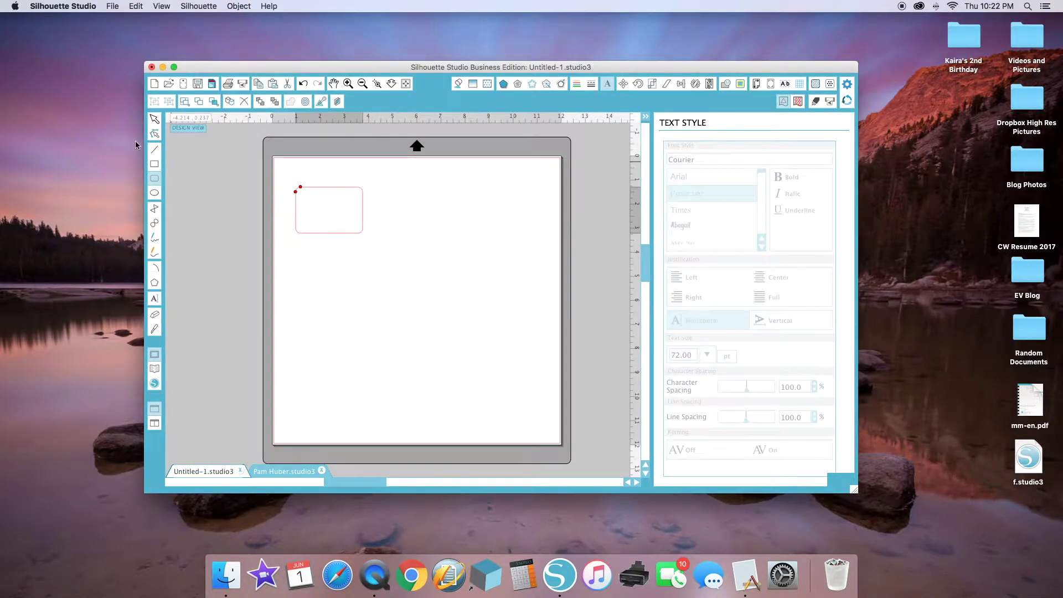
Duplicate the rounded rectangle twice to the right, spacing the copies into a row of three
{"action": "left_click", "coordinate": [159, 120]}
{"action": "left_click", "coordinate": [329, 187]}
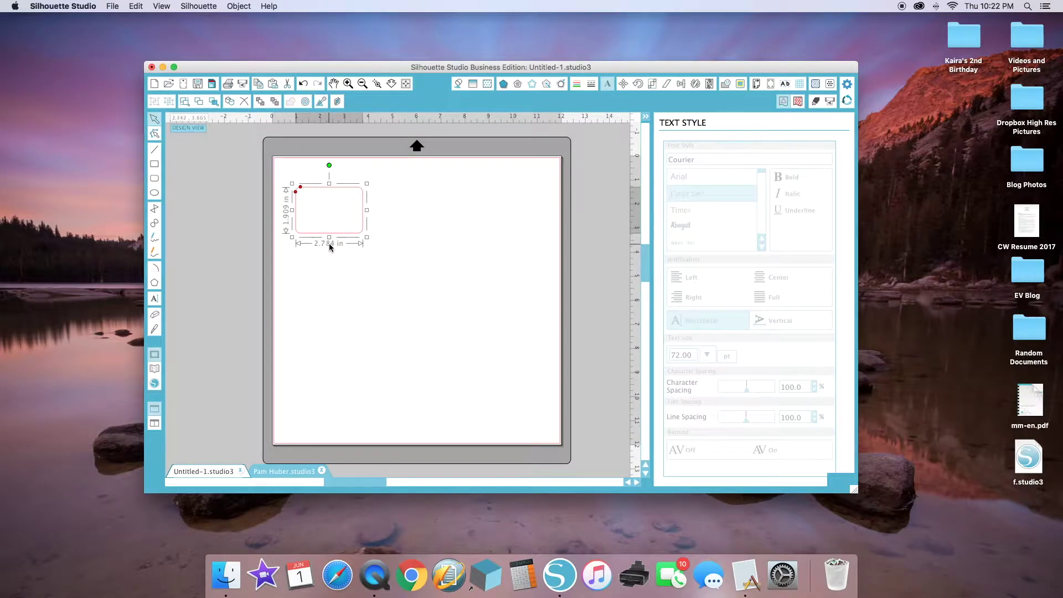
{"action": "left_click", "coordinate": [243, 6]}
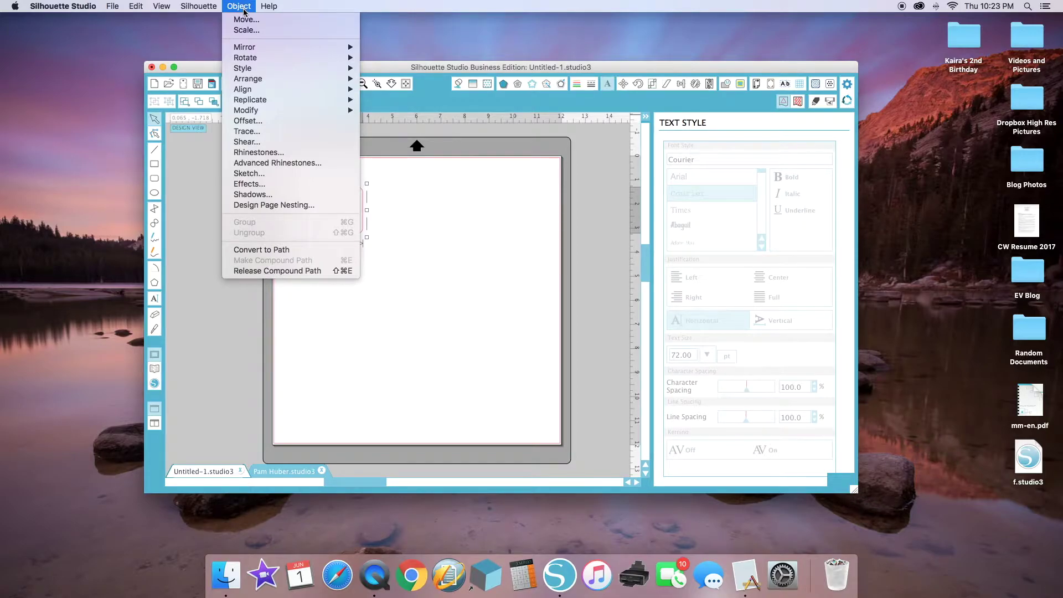
{"action": "mouse_move", "coordinate": [281, 100]}
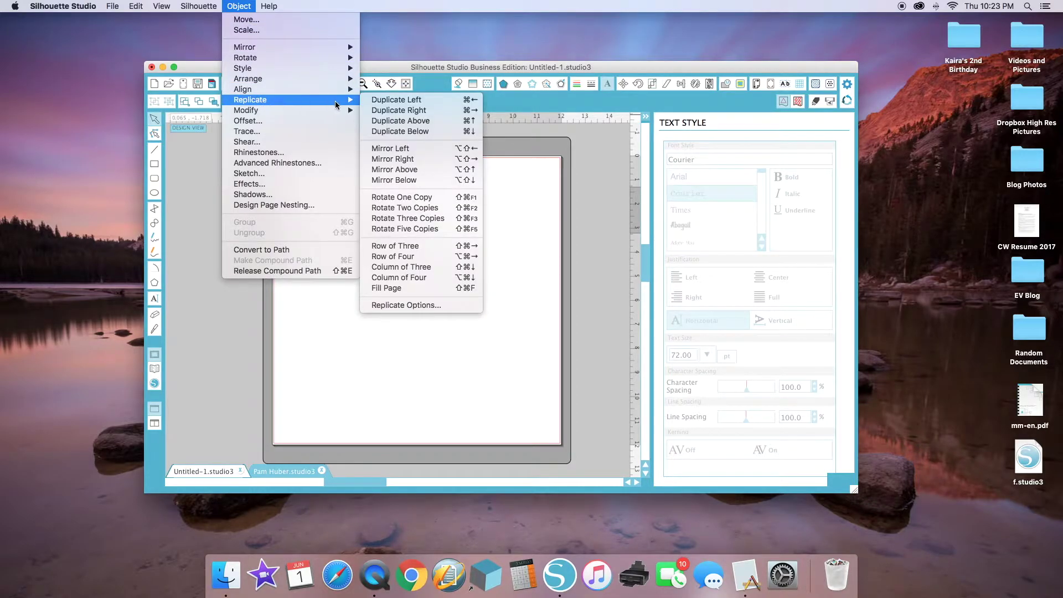
{"action": "left_click", "coordinate": [388, 111]}
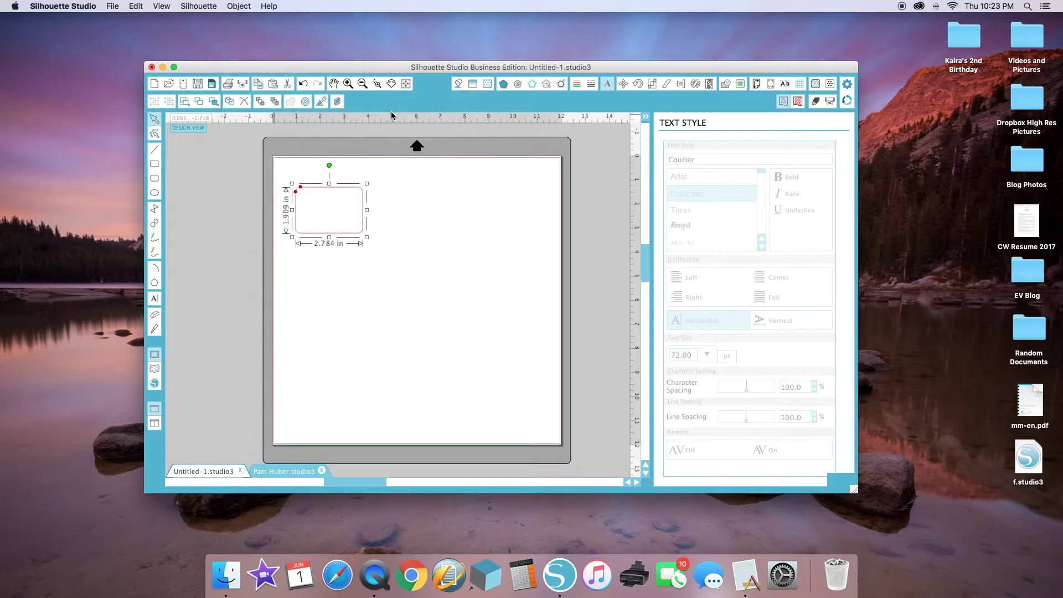
{"action": "left_click_drag", "start_coordinate": [399, 190], "coordinate": [411, 191]}
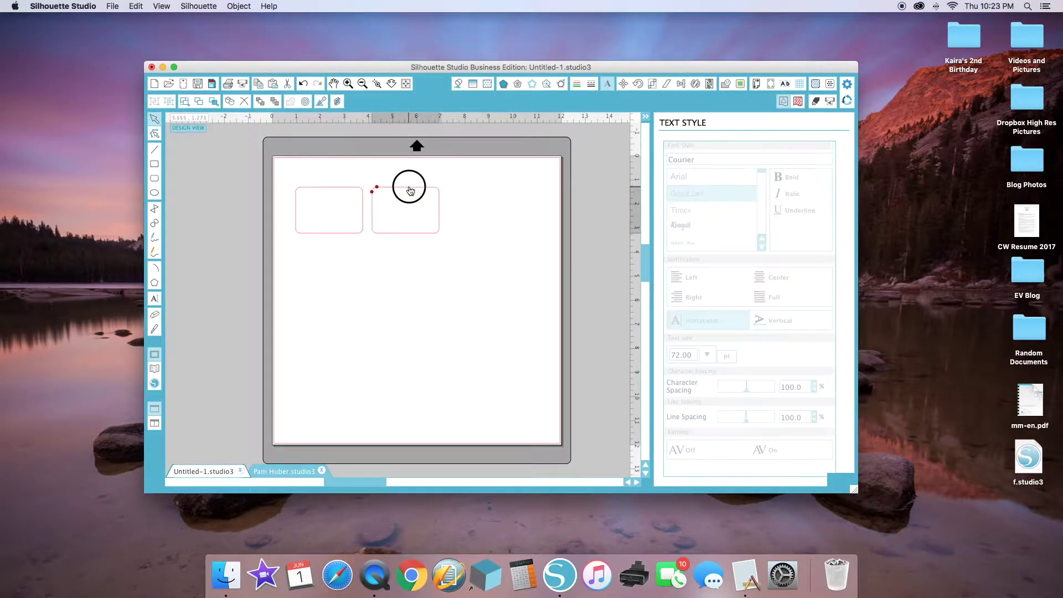
{"action": "key", "text": "super+d"}
{"action": "left_click", "coordinate": [456, 168]}
{"action": "left_click", "coordinate": [459, 186]}
{"action": "left_click_drag", "start_coordinate": [470, 185], "coordinate": [483, 191]}
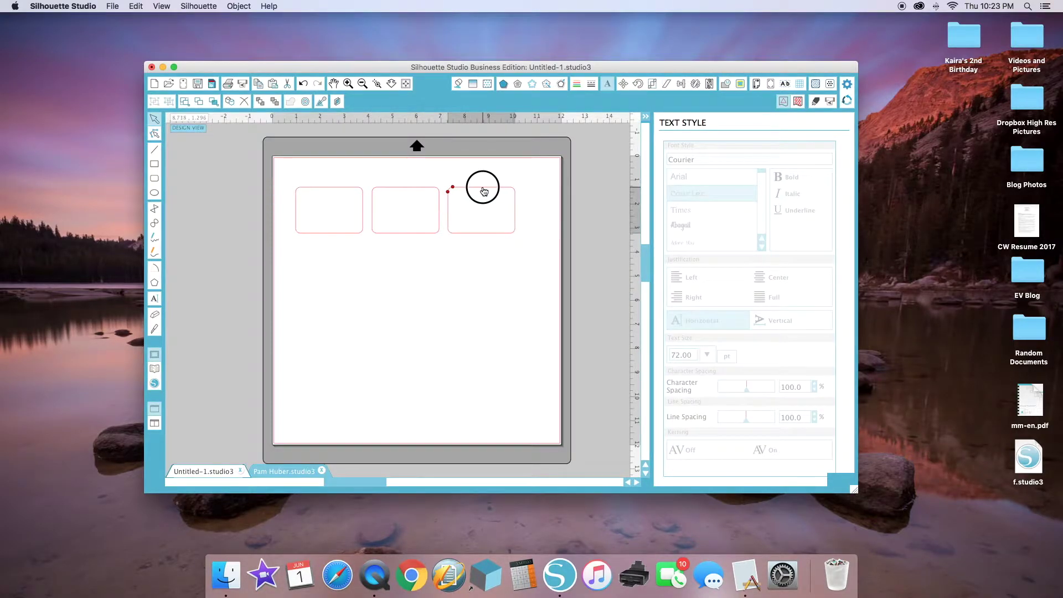
{"action": "left_click", "coordinate": [433, 288]}
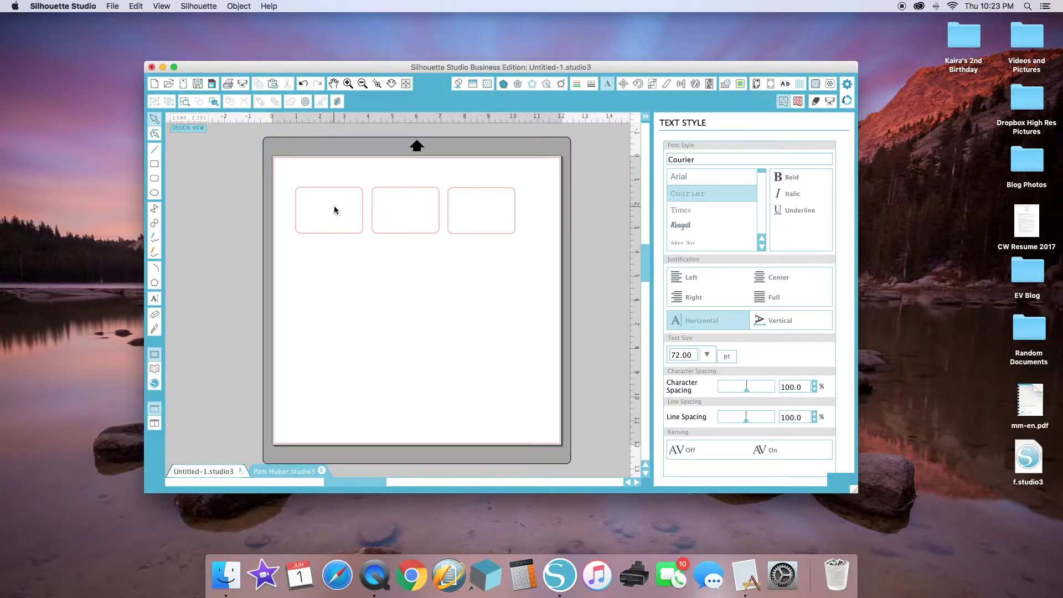
Draw a rounded bar about 2.58 in by 0.46 in and place it in the upper half of the first rectangle
{"action": "left_click", "coordinate": [151, 176]}
{"action": "left_click_drag", "start_coordinate": [300, 249], "coordinate": [361, 260]}
{"action": "left_click", "coordinate": [155, 119]}
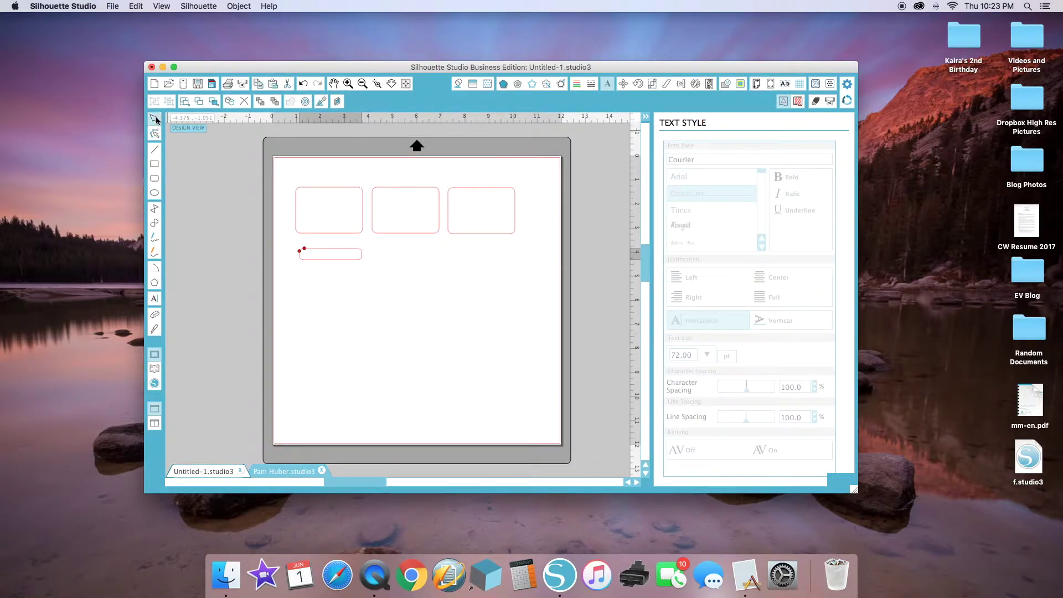
{"action": "left_click_drag", "start_coordinate": [327, 253], "coordinate": [327, 202]}
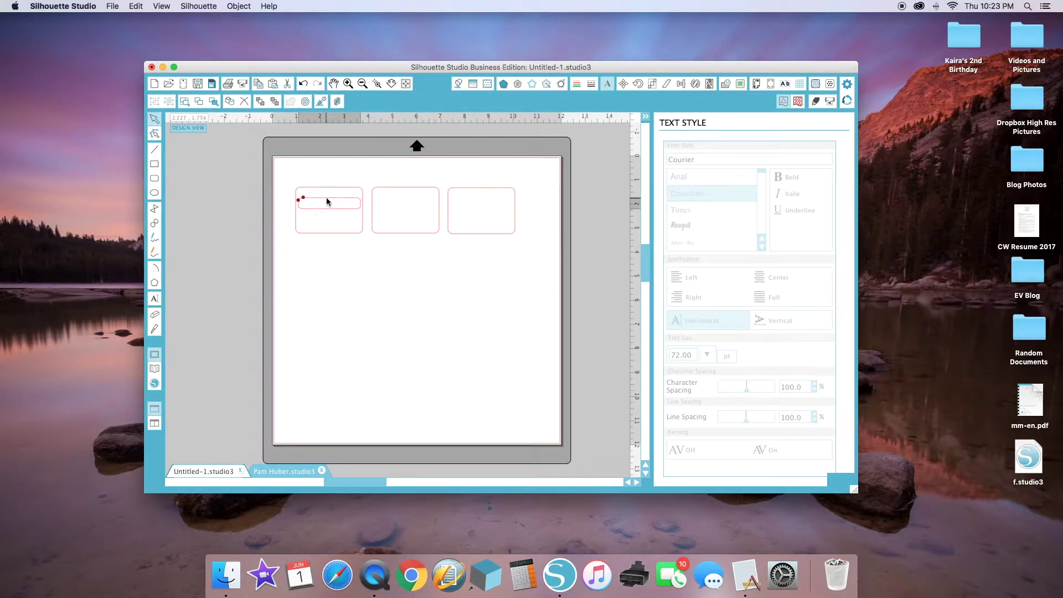
{"action": "left_click_drag", "start_coordinate": [328, 202], "coordinate": [327, 201]}
Duplicate the bar downward, undo the extra copies, and position the second bar in the lower half of the first rectangle
{"action": "key", "text": "super+d"}
{"action": "key", "text": "super+d"}
{"action": "key", "text": "super+d"}
{"action": "left_click", "coordinate": [387, 294]}
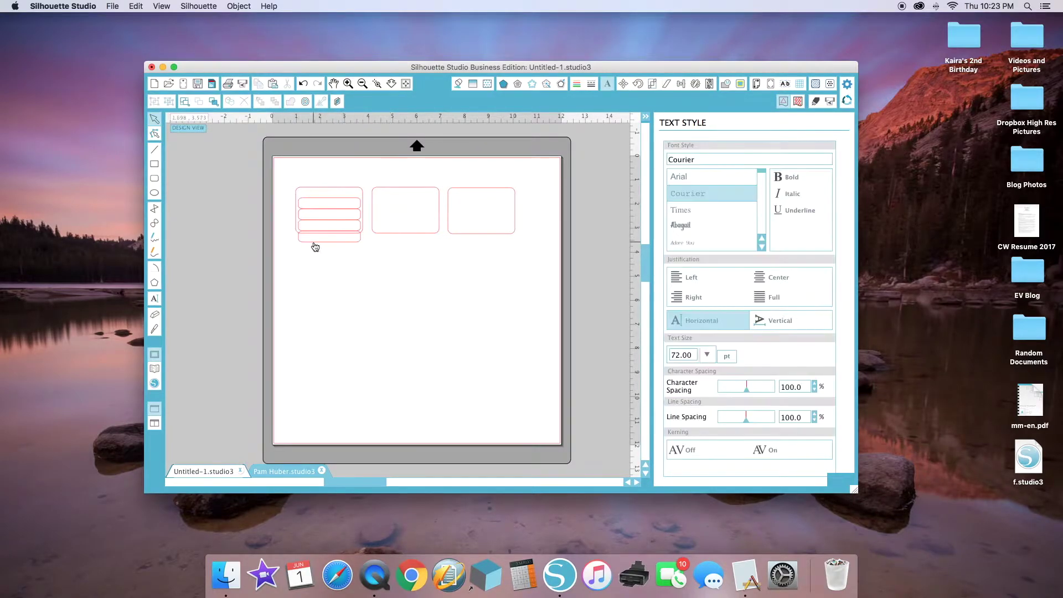
{"action": "key", "text": "super+z"}
{"action": "left_click", "coordinate": [309, 225]}
{"action": "left_click_drag", "start_coordinate": [309, 225], "coordinate": [308, 229]}
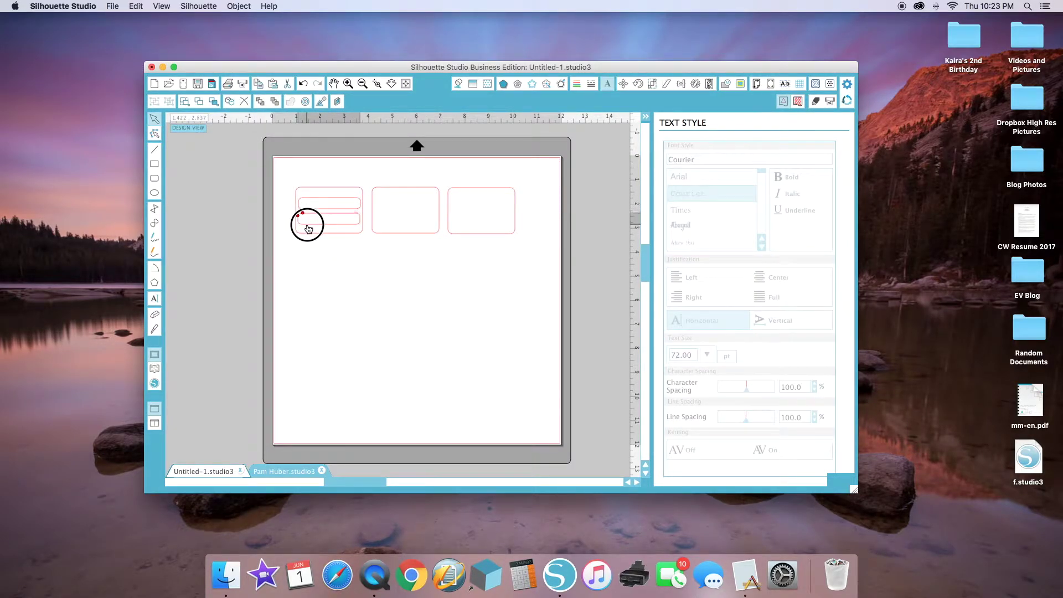
Delete the two empty rounded rectangles beside the first label
{"action": "left_click", "coordinate": [351, 238]}
{"action": "left_click", "coordinate": [404, 202]}
{"action": "key", "text": "Delete"}
Duplicate the first label, including its rectangle and two inner bars, twice to the right
{"action": "left_click", "coordinate": [304, 208]}
{"action": "key", "text": "super+d"}
{"action": "left_click_drag", "start_coordinate": [437, 264], "coordinate": [389, 184]}
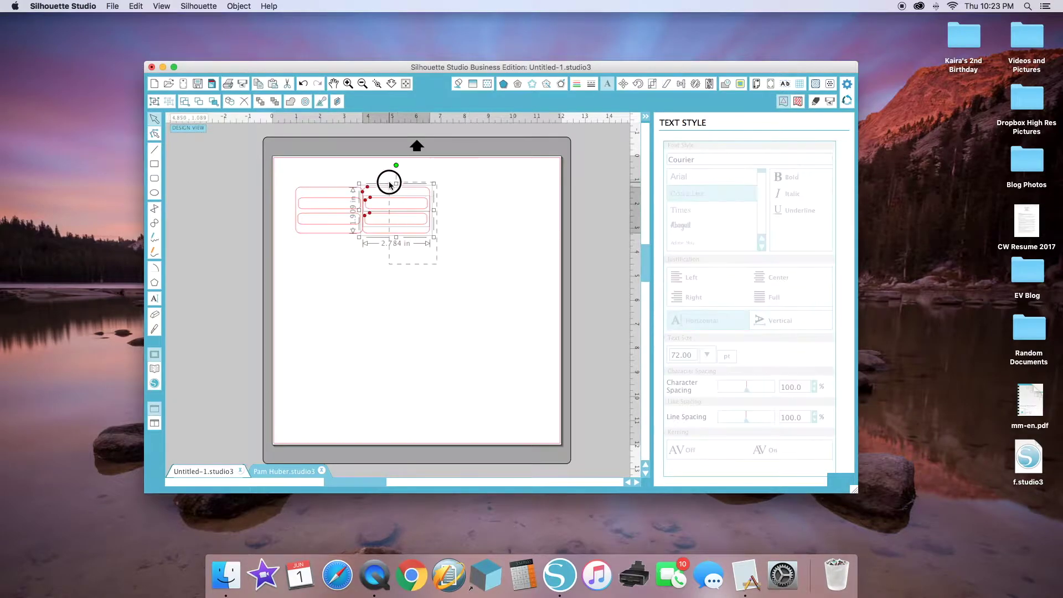
{"action": "left_click", "coordinate": [408, 210]}
{"action": "left_click_drag", "start_coordinate": [468, 252], "coordinate": [400, 189]}
{"action": "key", "text": "super+d"}
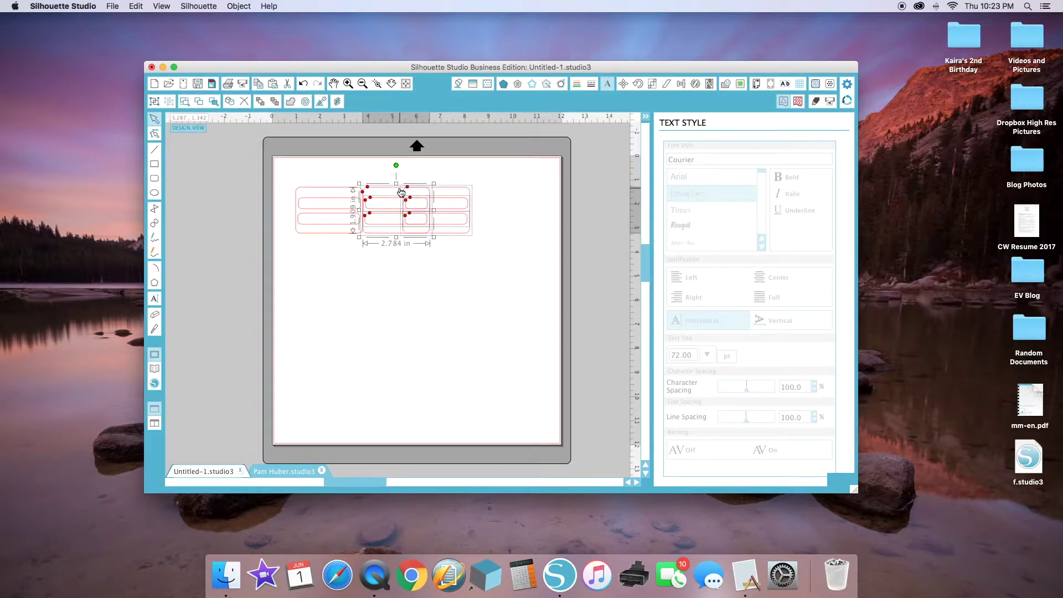
Move the two overlapping label copies apart so the three labels sit evenly in a row
{"action": "left_click_drag", "start_coordinate": [529, 274], "coordinate": [501, 194]}
{"action": "left_click", "coordinate": [399, 195]}
{"action": "left_click", "coordinate": [398, 190]}
{"action": "mouse_move", "coordinate": [406, 188]}
{"action": "left_mouse_down"}
{"action": "mouse_move", "coordinate": [422, 178]}
{"action": "mouse_move", "coordinate": [424, 189]}
{"action": "left_mouse_up"}
{"action": "left_click", "coordinate": [448, 259]}
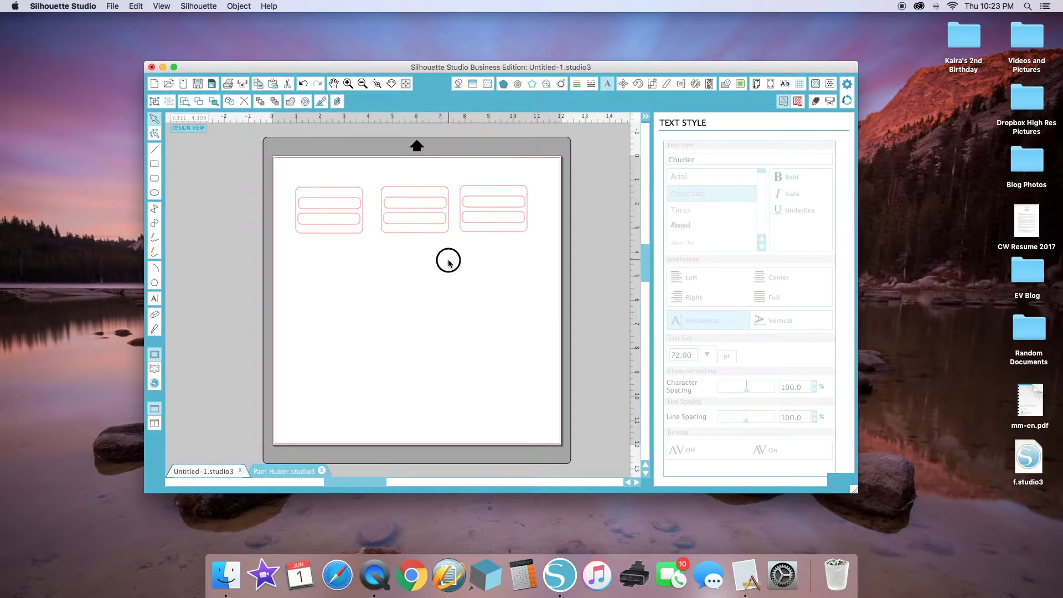
Move each of the three large rounded rectangles straight down, out from around its pair of bars
{"action": "left_click", "coordinate": [338, 232]}
{"action": "left_click", "coordinate": [339, 204]}
{"action": "left_click", "coordinate": [337, 197]}
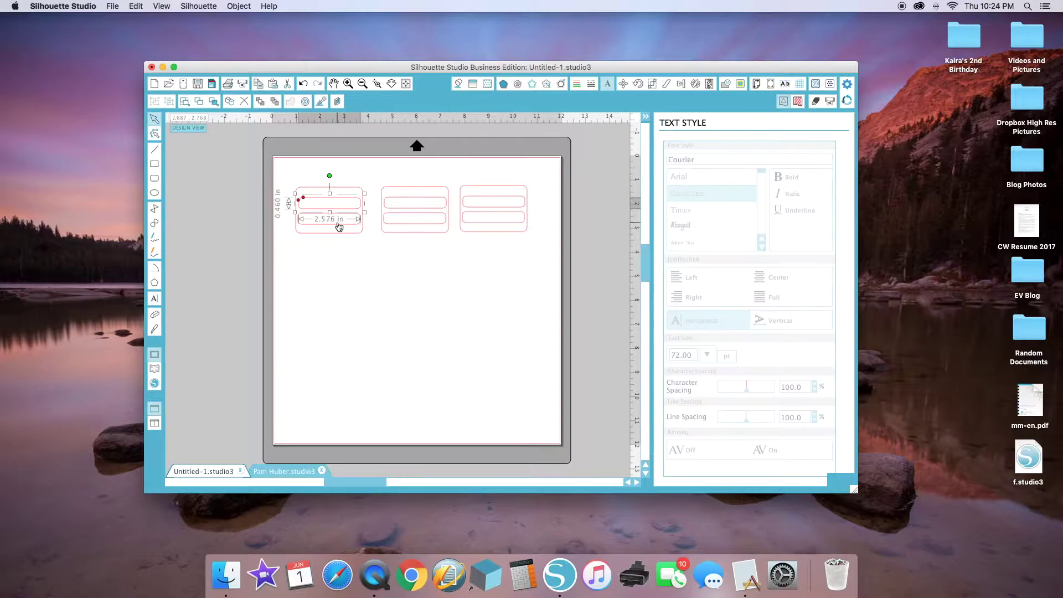
{"action": "left_click", "coordinate": [341, 240]}
{"action": "left_click_drag", "start_coordinate": [349, 243], "coordinate": [350, 294]}
{"action": "left_click", "coordinate": [419, 235]}
{"action": "left_click_drag", "start_coordinate": [419, 233], "coordinate": [415, 286]}
{"action": "left_click", "coordinate": [483, 242]}
{"action": "left_click_drag", "start_coordinate": [482, 243], "coordinate": [486, 285]}
{"action": "left_click", "coordinate": [508, 343]}
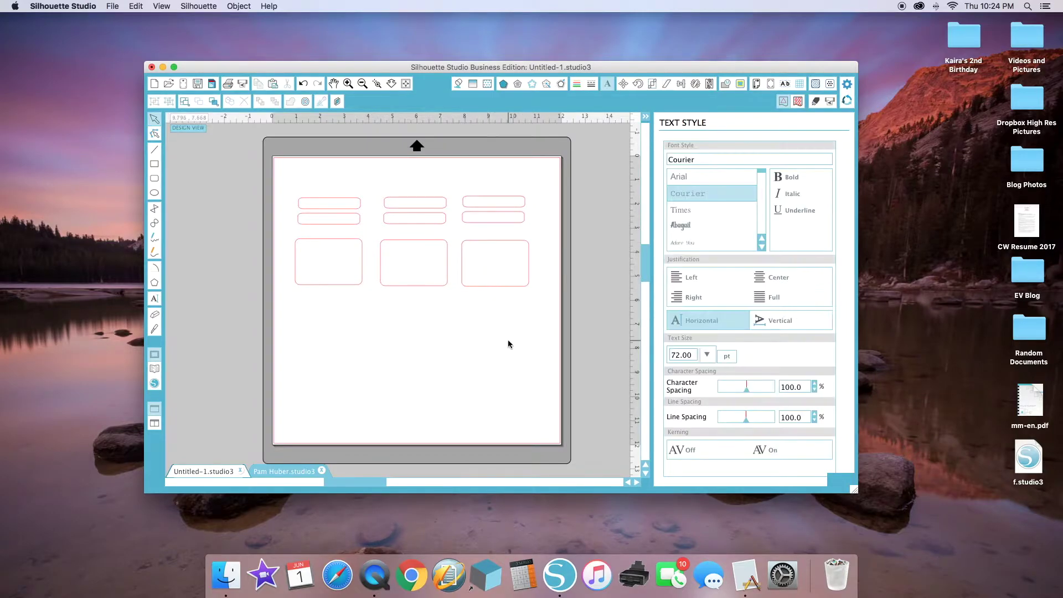
Fill the first large rectangle with the pink and blue watercolor floral pattern
{"action": "left_click", "coordinate": [404, 242]}
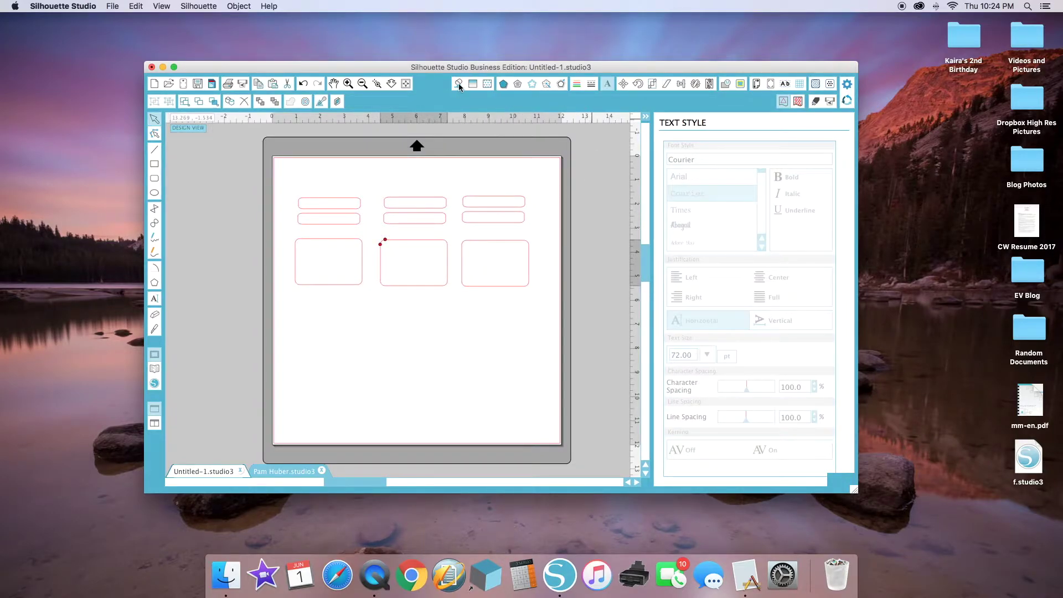
{"action": "left_click", "coordinate": [332, 239]}
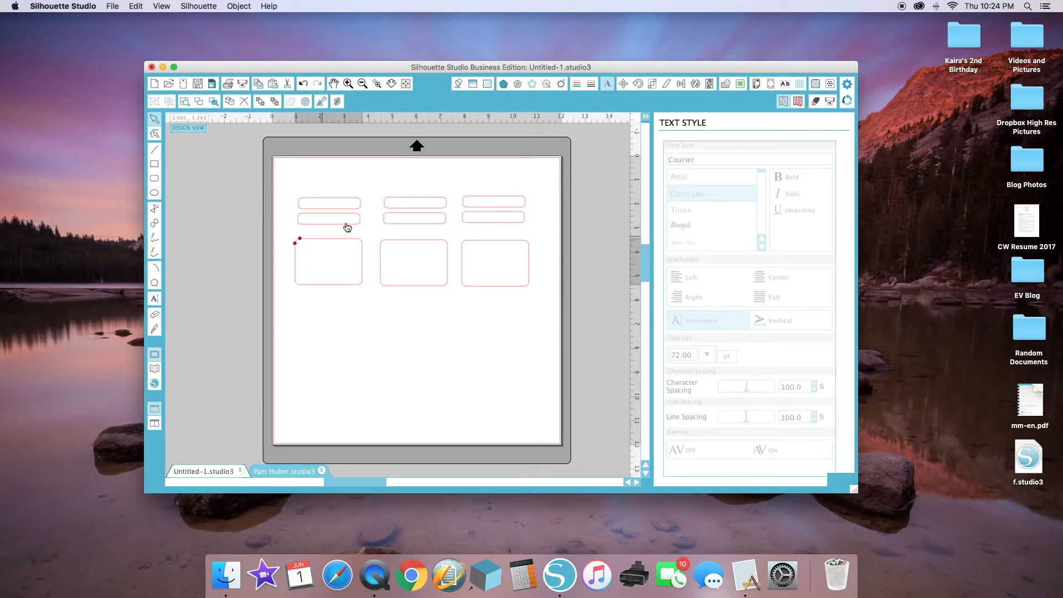
{"action": "left_click", "coordinate": [487, 87]}
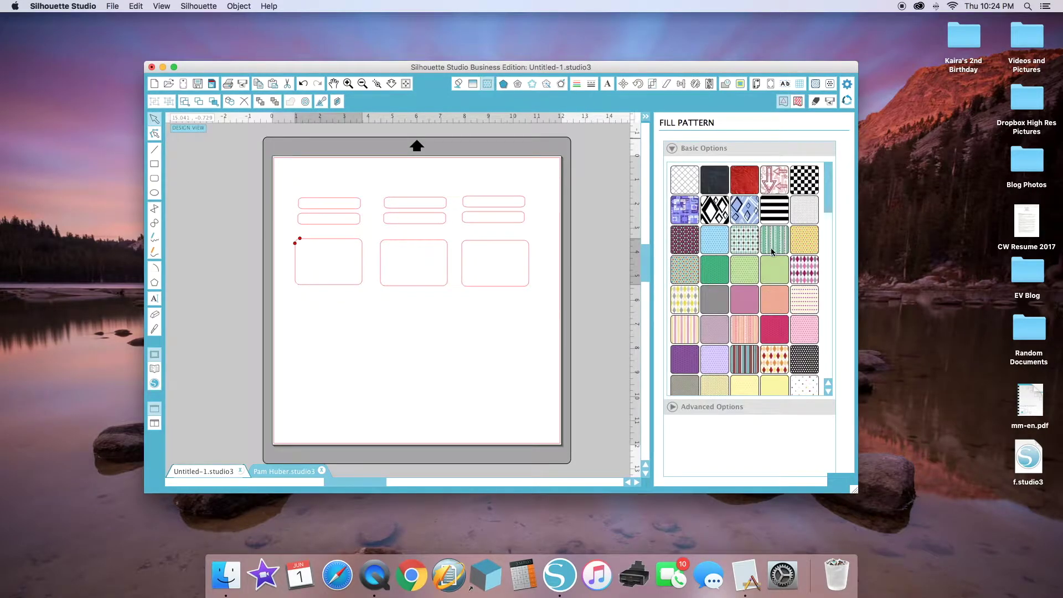
{"action": "left_click_drag", "start_coordinate": [830, 191], "coordinate": [829, 285]}
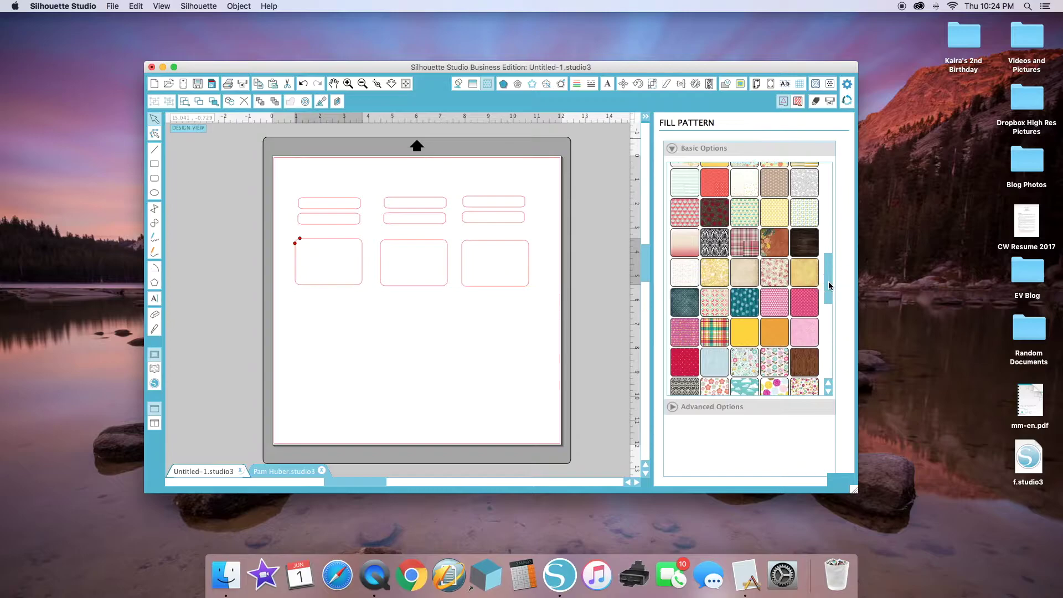
{"action": "left_click_drag", "start_coordinate": [688, 360], "coordinate": [346, 253]}
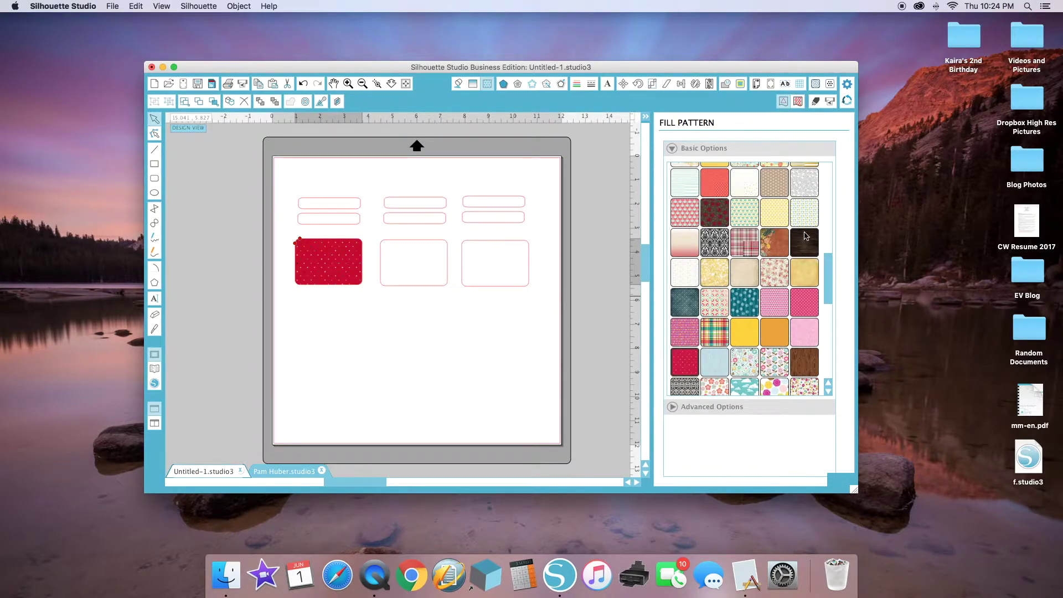
{"action": "left_click", "coordinate": [812, 334]}
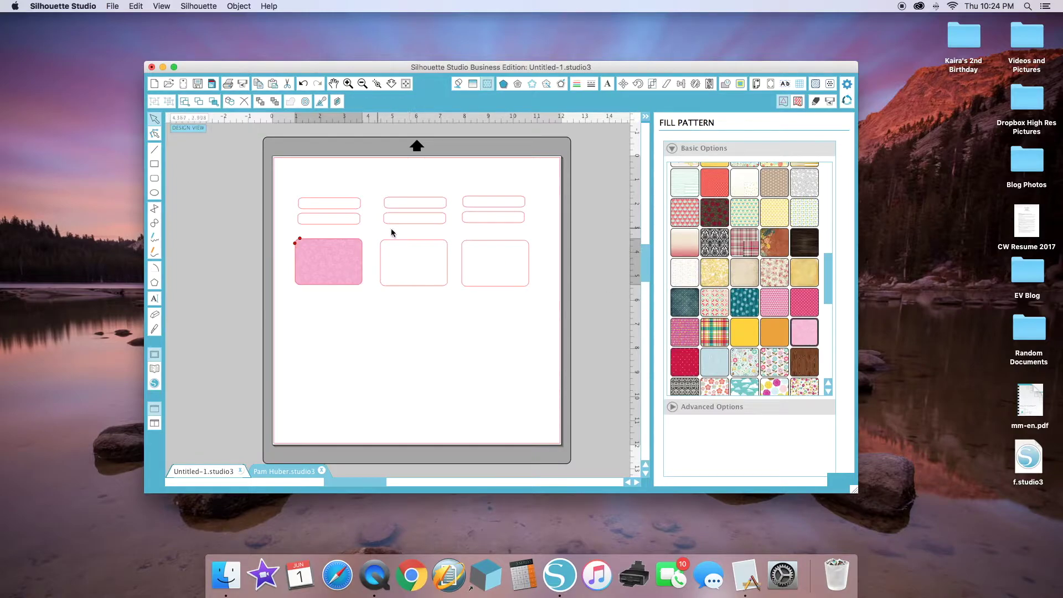
{"action": "left_click_drag", "start_coordinate": [828, 270], "coordinate": [828, 302]}
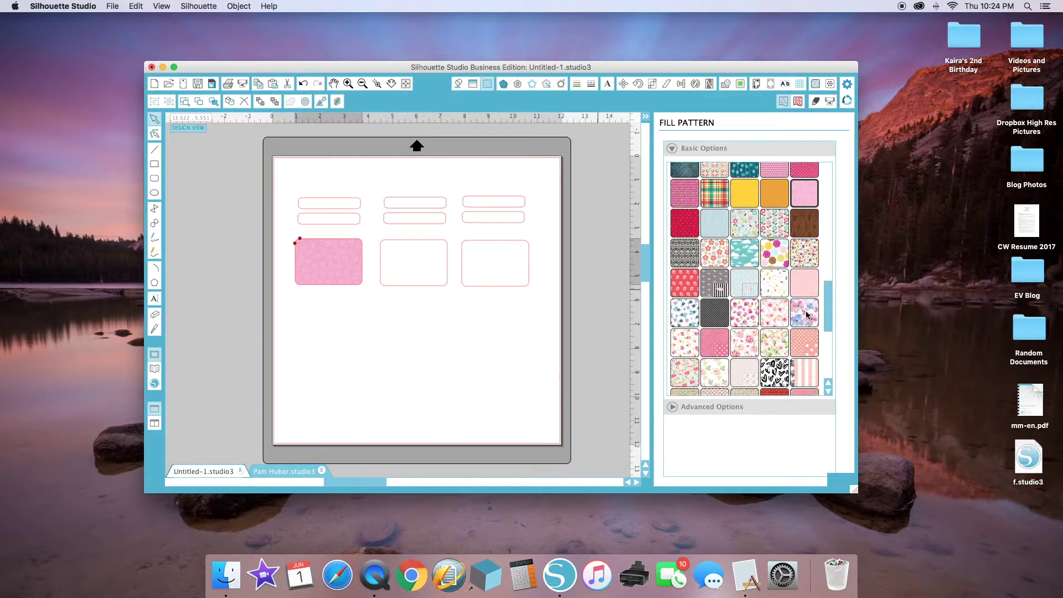
{"action": "left_click", "coordinate": [805, 313]}
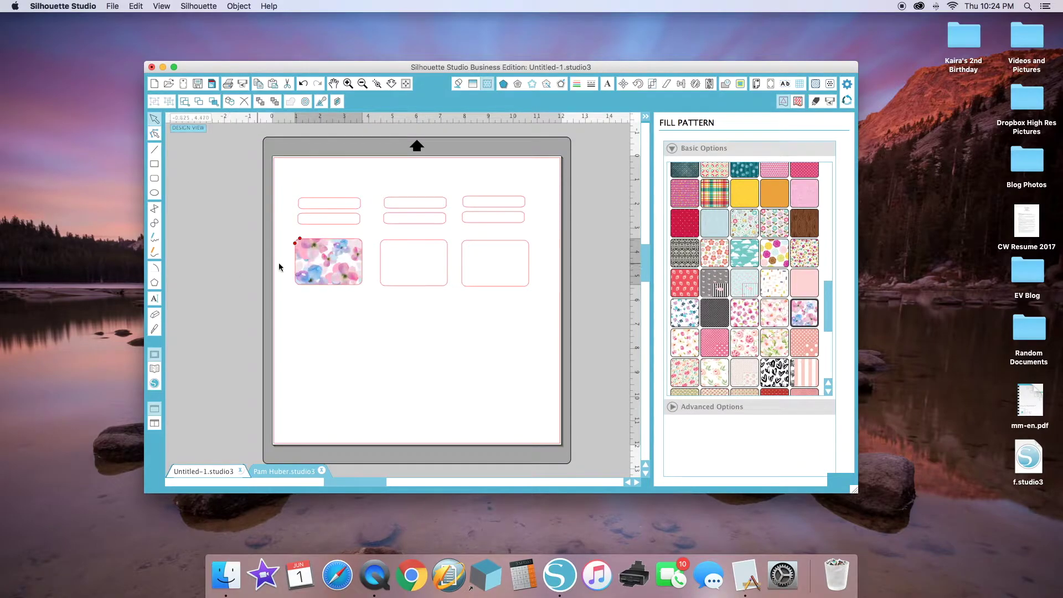
Fill the middle large rectangle with the pale pink floral pattern and the third with the magenta floral pattern
{"action": "left_click", "coordinate": [393, 243]}
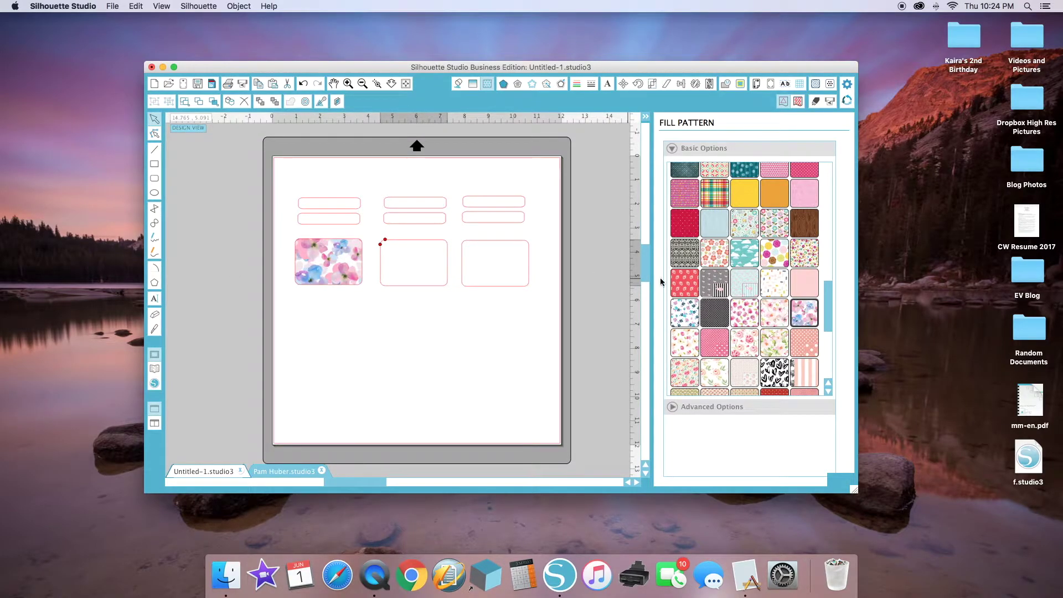
{"action": "left_click", "coordinate": [488, 246]}
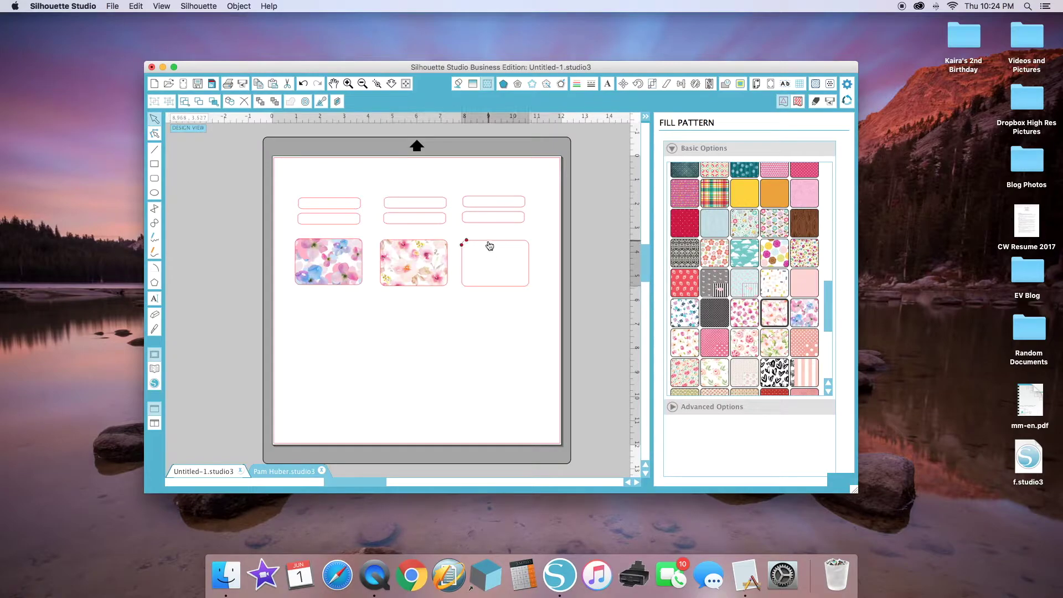
{"action": "left_click", "coordinate": [714, 380]}
{"action": "left_click", "coordinate": [487, 254]}
{"action": "left_click", "coordinate": [745, 312]}
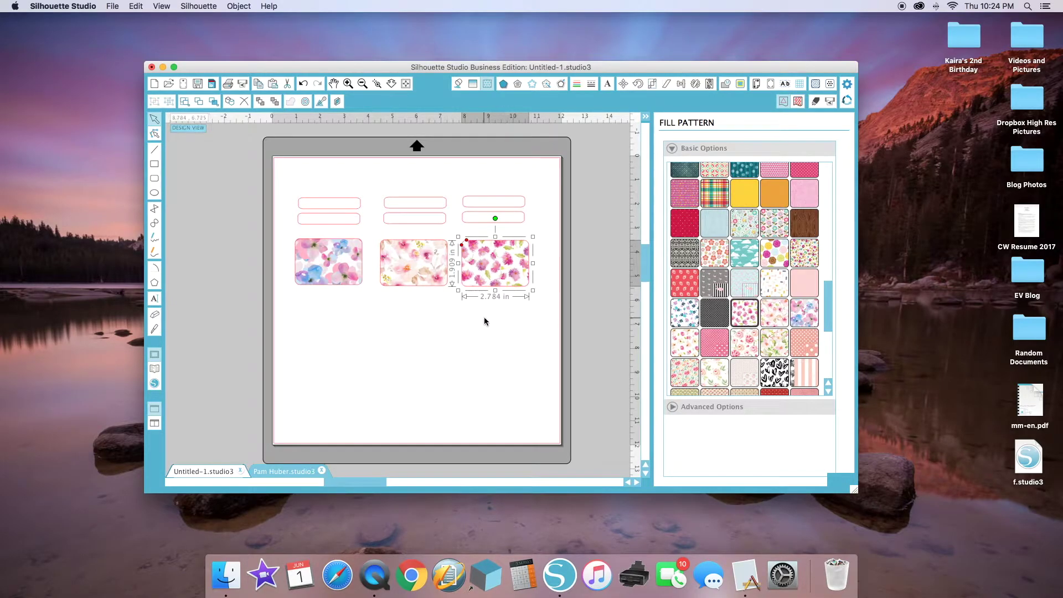
Review the advanced fill pattern options for mirroring, aspect ratio, rotation, scaling, panning and transparency
{"action": "scroll", "coordinate": [794, 332], "scroll_direction": "down", "scroll_amount": 2}
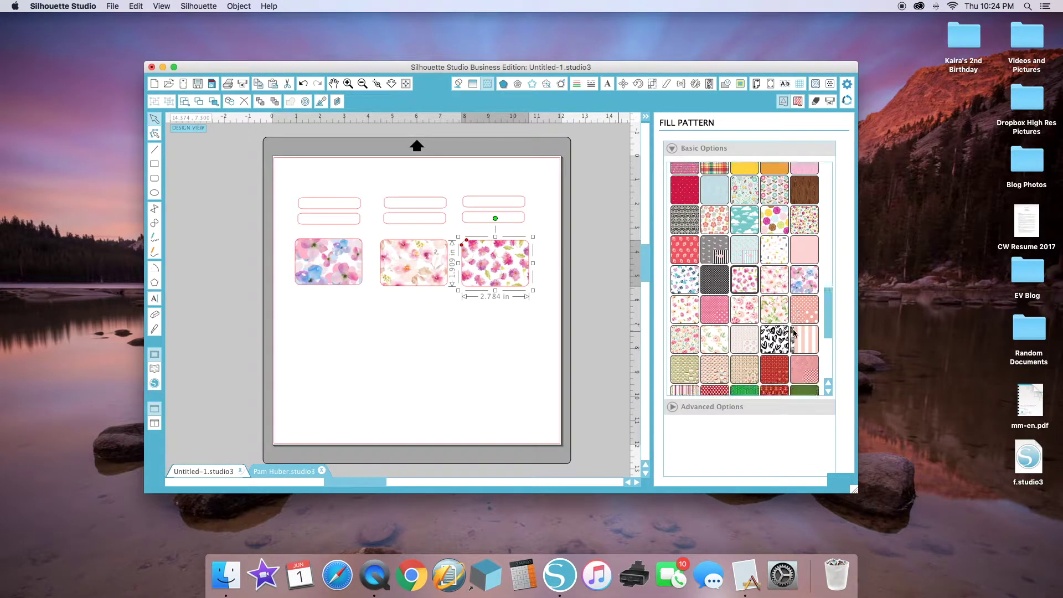
{"action": "left_click", "coordinate": [494, 341]}
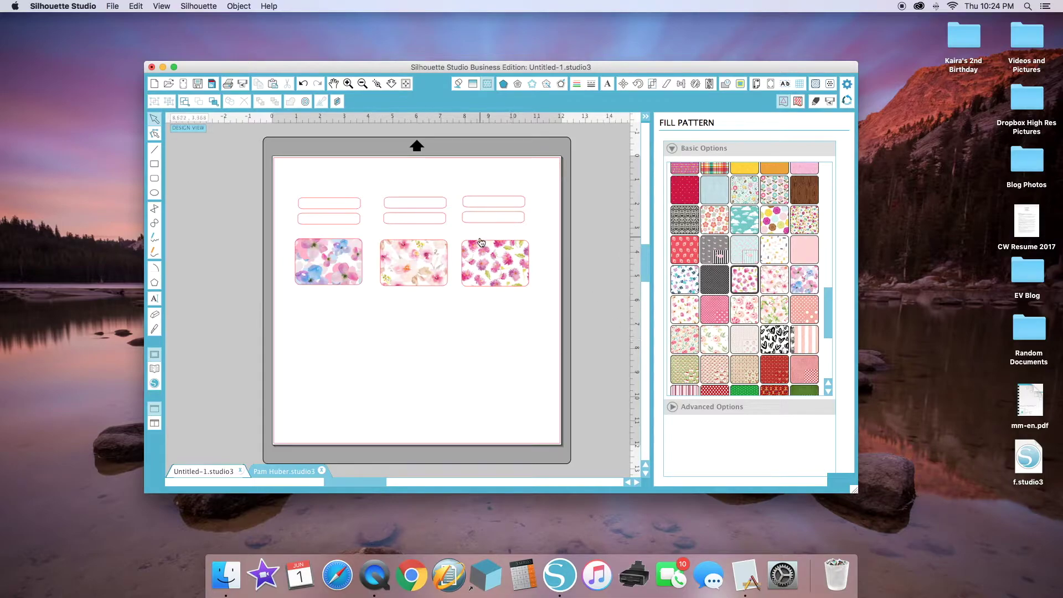
{"action": "left_click", "coordinate": [673, 406]}
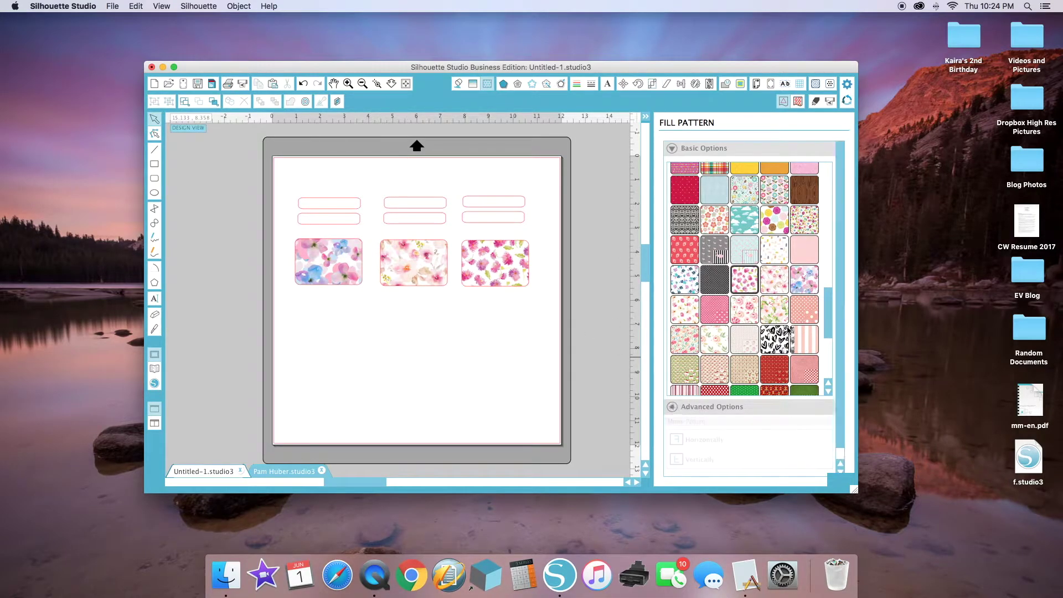
{"action": "left_click_drag", "start_coordinate": [838, 287], "coordinate": [835, 437]}
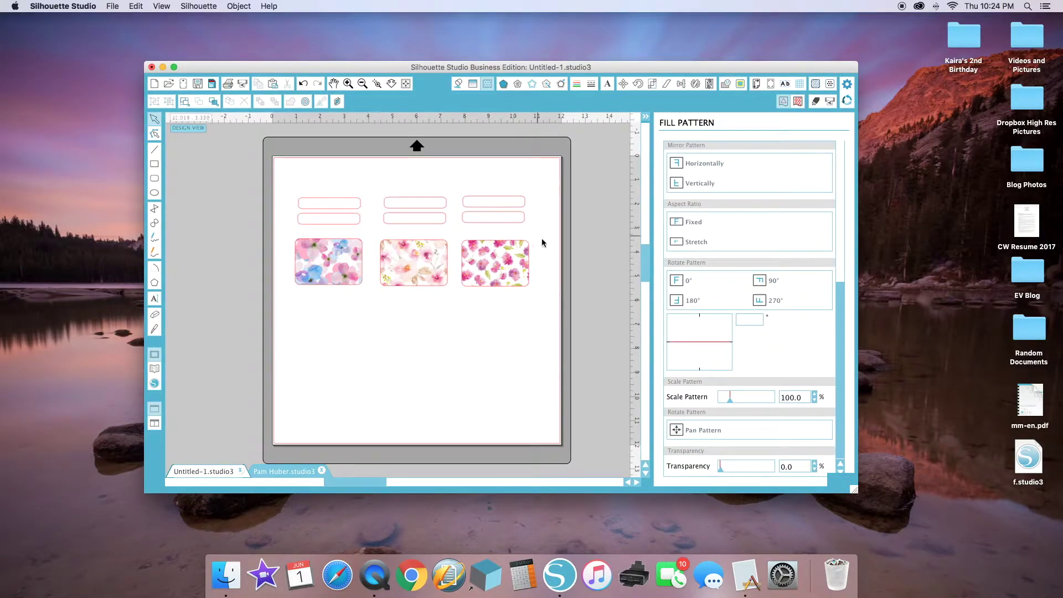
Fill the first pair of bars, above the pink and blue floral rectangle, with solid white
{"action": "left_click", "coordinate": [363, 228]}
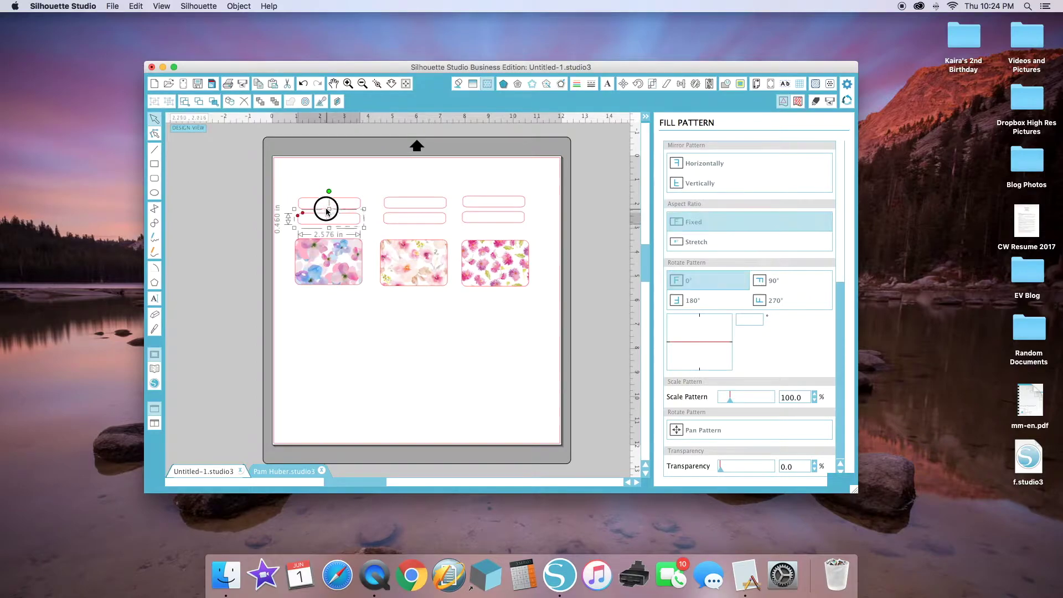
{"action": "left_click", "coordinate": [458, 83]}
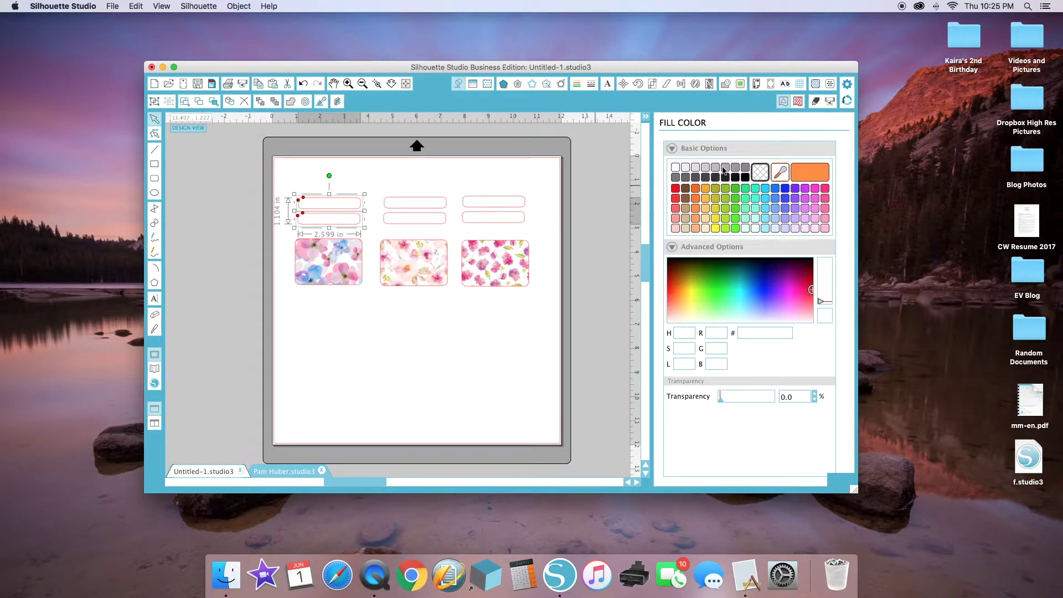
{"action": "left_click", "coordinate": [676, 168]}
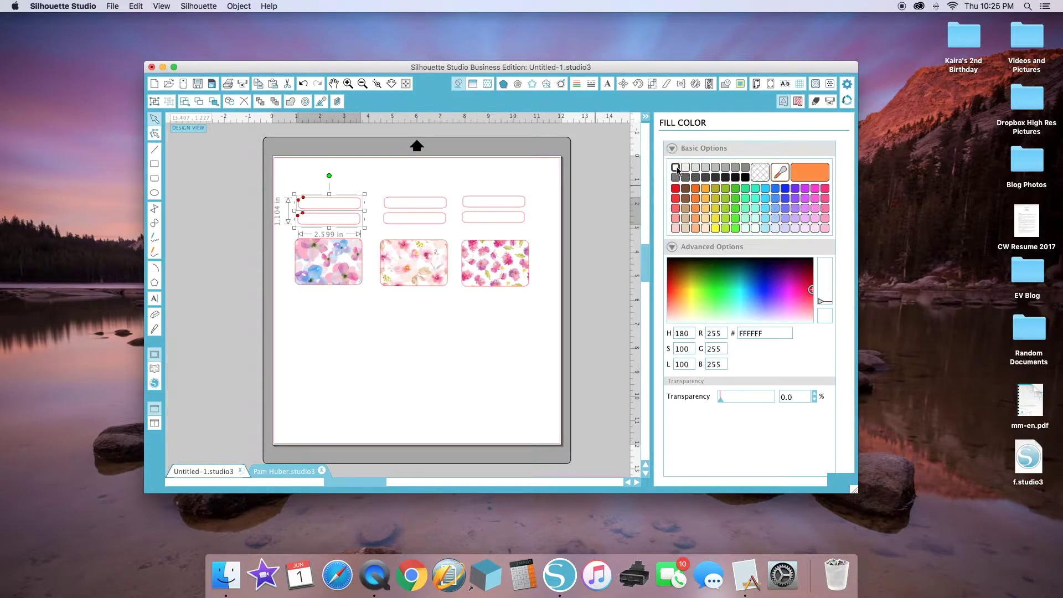
Fill the middle pair of bars with a coral color sampled from the pale pink floral pattern
{"action": "left_click", "coordinate": [446, 220]}
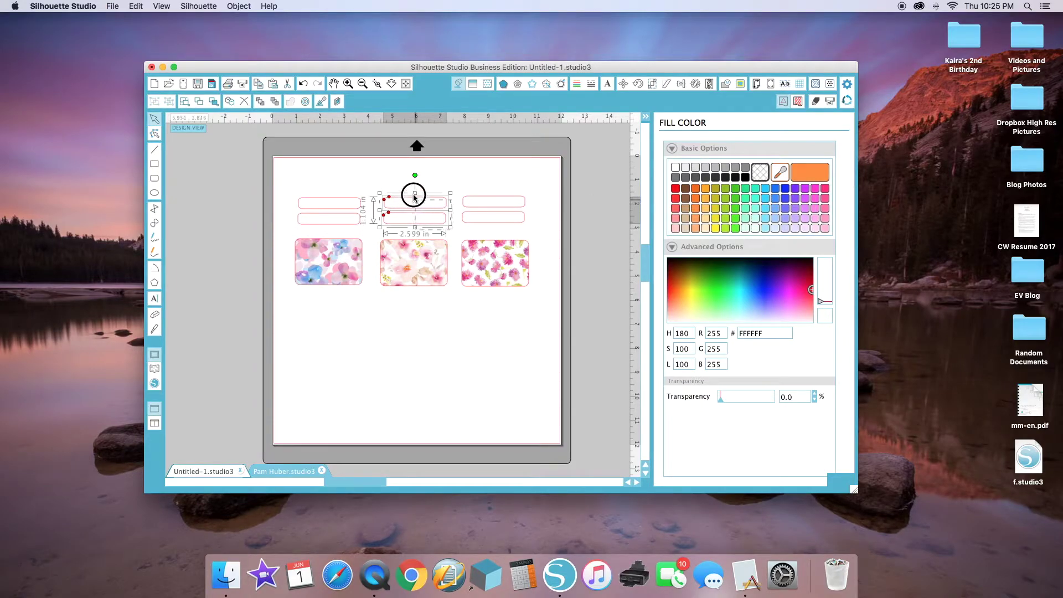
{"action": "left_click", "coordinate": [716, 168]}
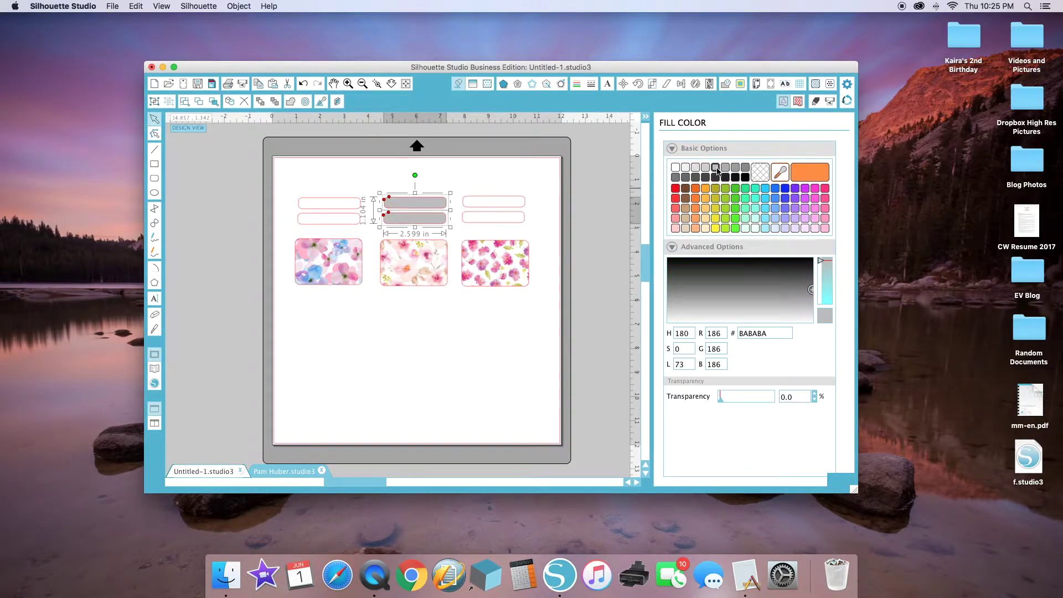
{"action": "left_click", "coordinate": [780, 172]}
{"action": "left_click", "coordinate": [431, 271]}
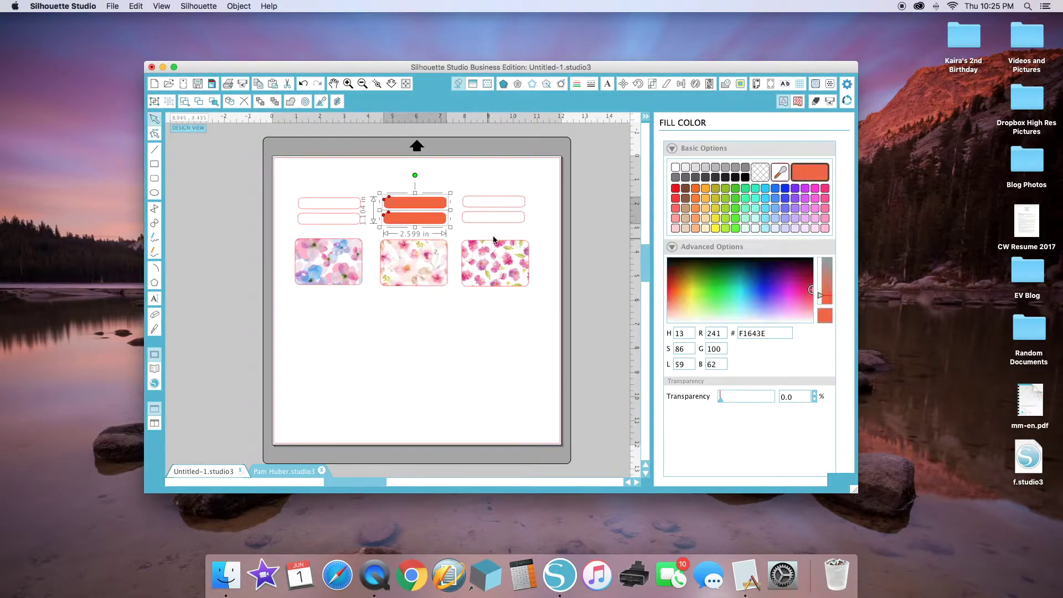
Fill the third pair of bars with an olive green color sampled from the magenta floral pattern
{"action": "left_click_drag", "start_coordinate": [530, 237], "coordinate": [457, 189]}
{"action": "left_click", "coordinate": [786, 173]}
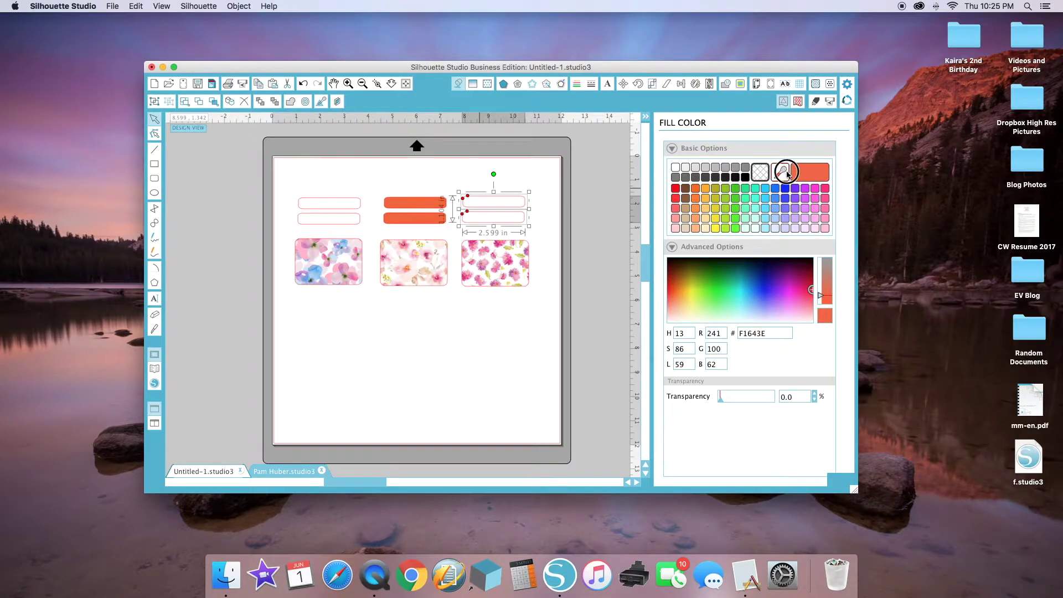
{"action": "left_click", "coordinate": [524, 259]}
{"action": "left_click", "coordinate": [550, 220]}
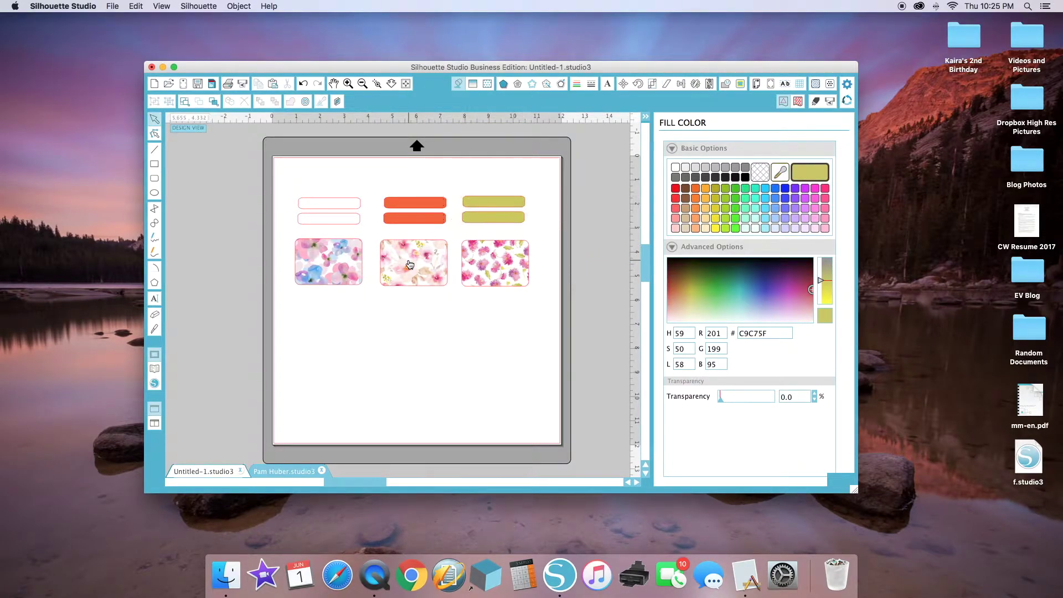
Move each of the three pairs of bars down onto the floral rectangle below it
{"action": "left_click", "coordinate": [337, 220]}
{"action": "left_click", "coordinate": [365, 205]}
{"action": "left_click_drag", "start_coordinate": [318, 211], "coordinate": [327, 260]}
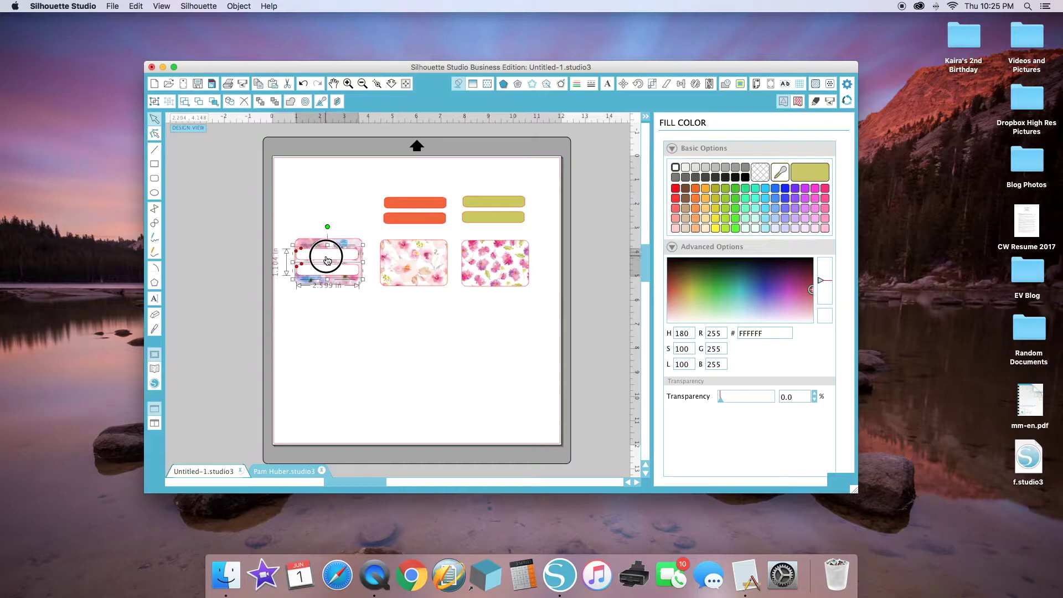
{"action": "left_click", "coordinate": [399, 202]}
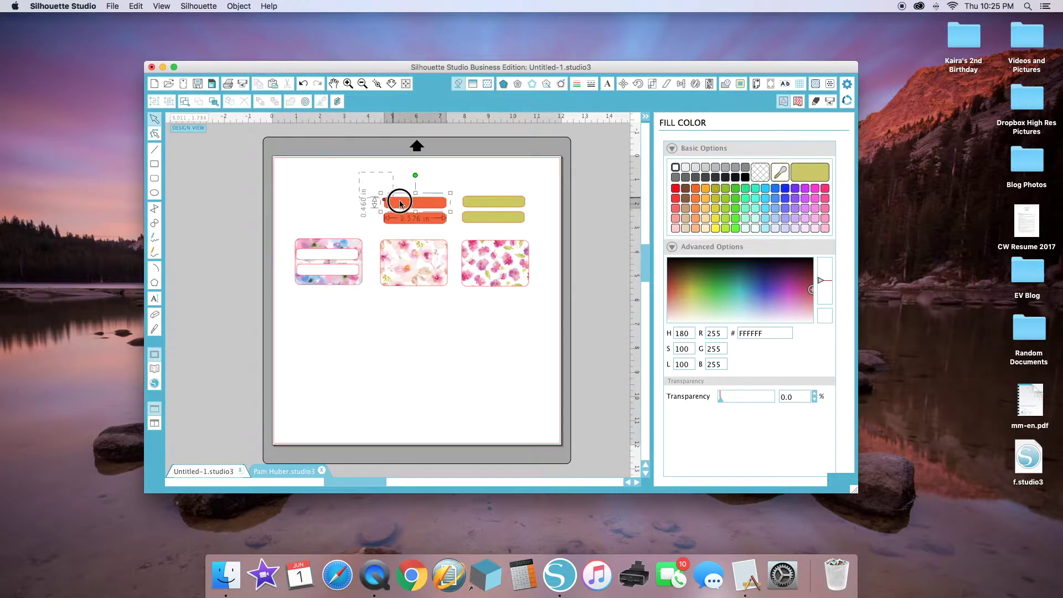
{"action": "left_click_drag", "start_coordinate": [432, 221], "coordinate": [429, 272]}
{"action": "left_click_drag", "start_coordinate": [438, 180], "coordinate": [516, 278]}
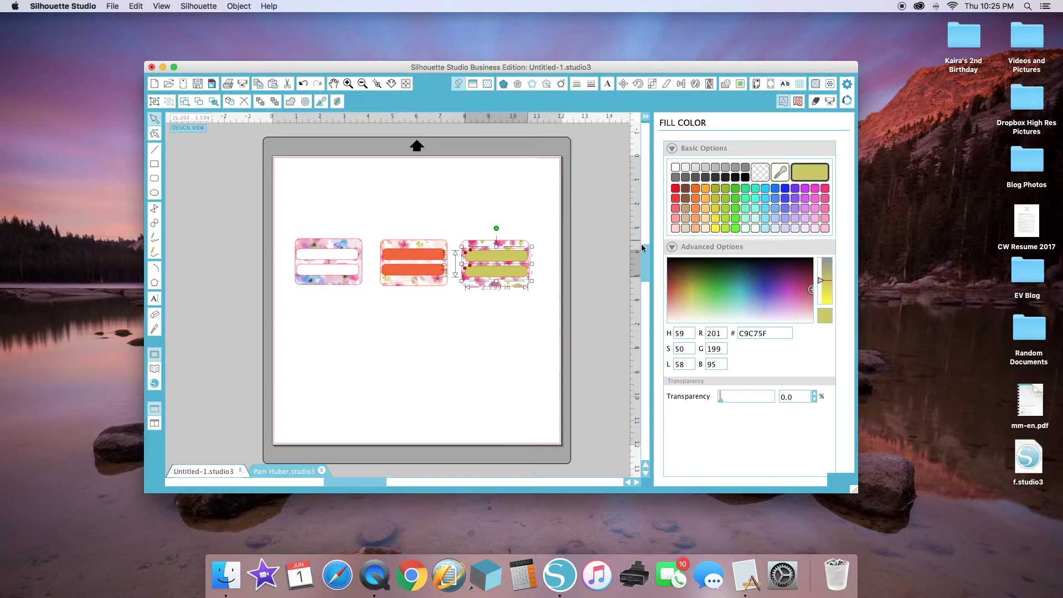
Set the fill transparency of the olive green bars to 31.5% and of the coral bars to about 41%
{"action": "left_click_drag", "start_coordinate": [721, 400], "coordinate": [737, 403]}
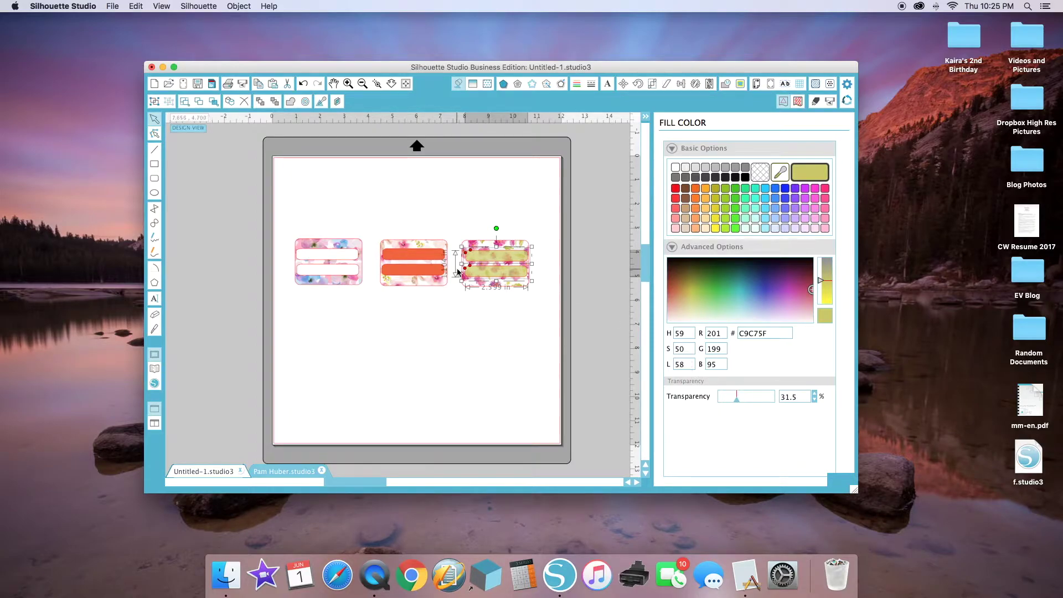
{"action": "left_click", "coordinate": [433, 257]}
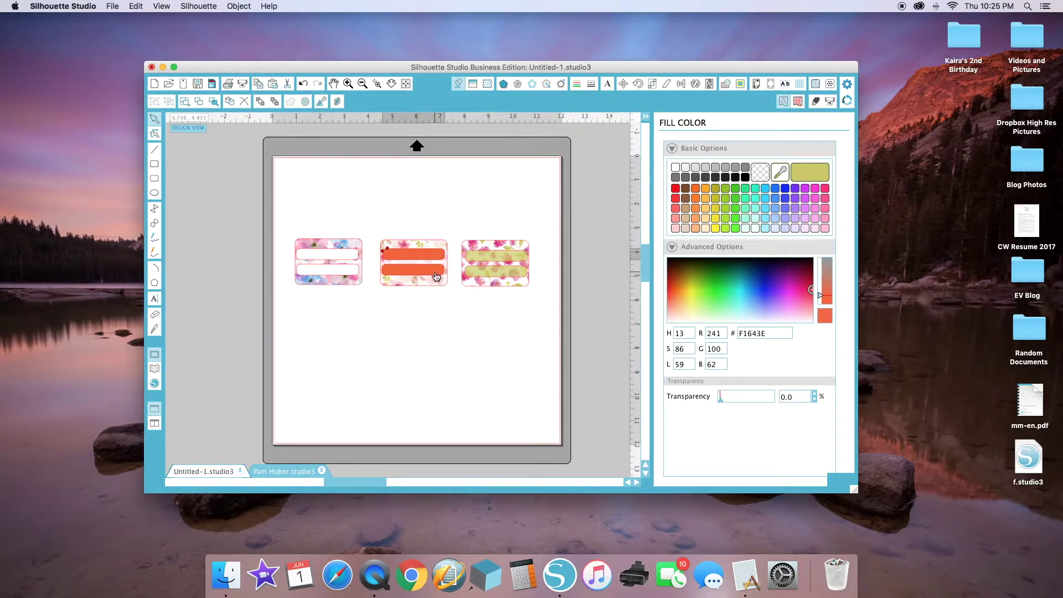
{"action": "left_click", "coordinate": [436, 277]}
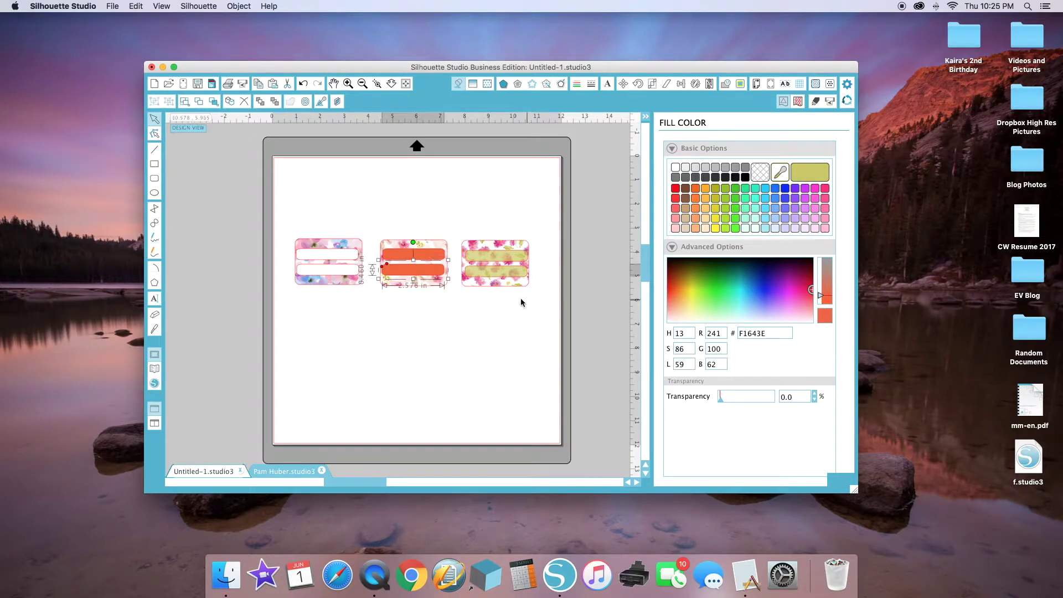
{"action": "left_click", "coordinate": [430, 258], "text": "shift"}
{"action": "left_click_drag", "start_coordinate": [717, 399], "coordinate": [743, 400]}
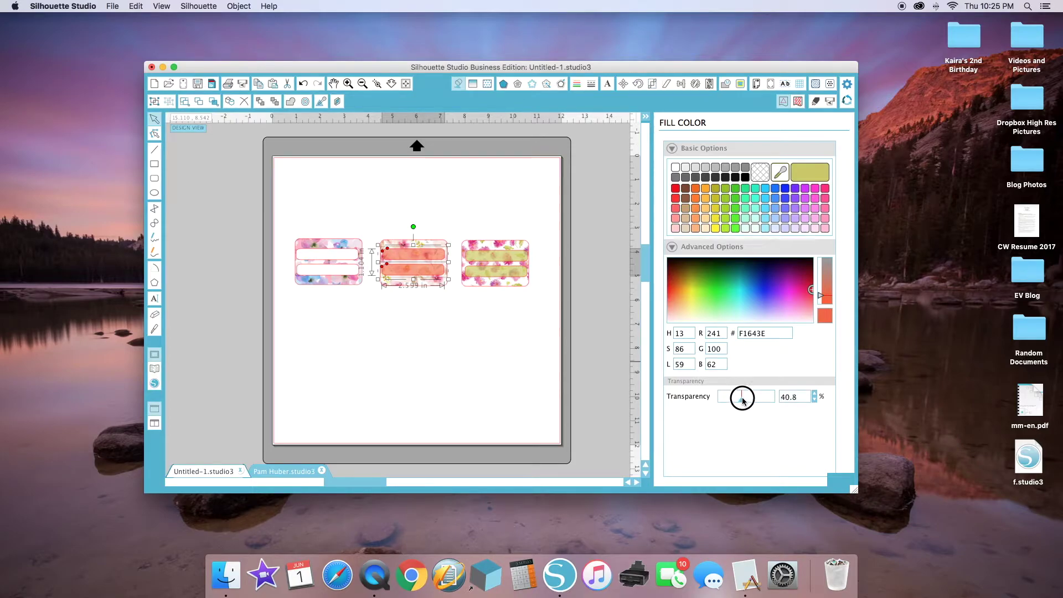
{"action": "left_click", "coordinate": [438, 285]}
{"action": "left_click", "coordinate": [434, 277]}
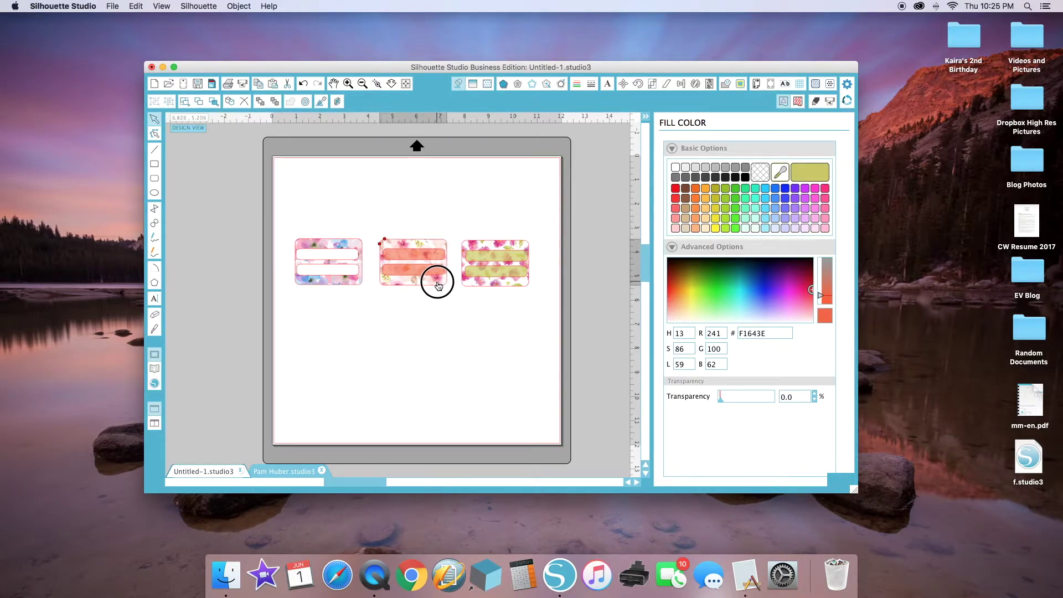
Set the fill transparency of the two white bars on the first label to 27.4%
{"action": "left_click", "coordinate": [326, 260]}
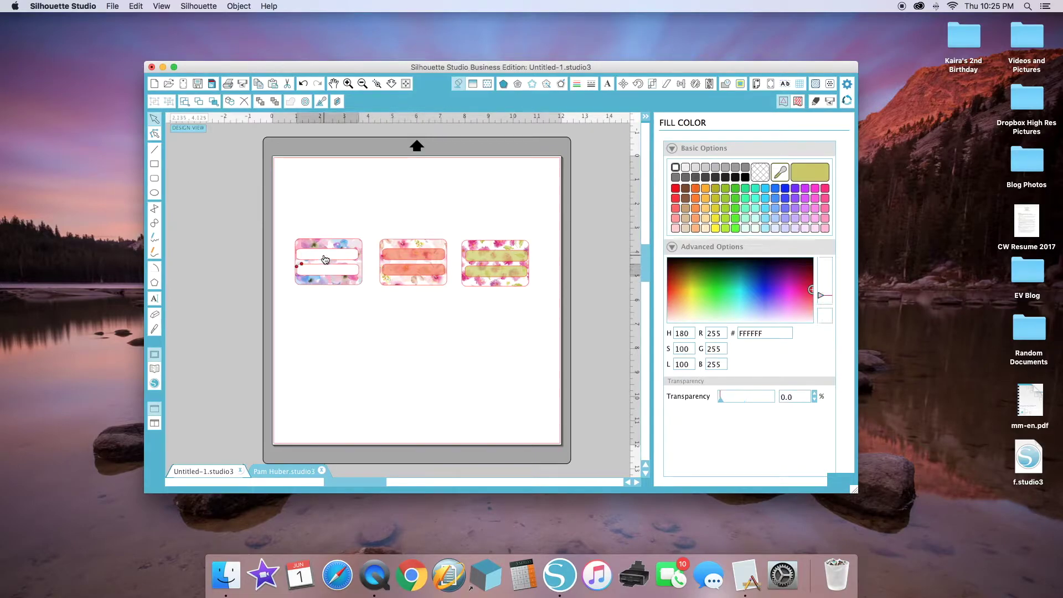
{"action": "left_click", "coordinate": [722, 398]}
{"action": "left_click_drag", "start_coordinate": [722, 399], "coordinate": [732, 400]}
{"action": "left_click_drag", "start_coordinate": [733, 400], "coordinate": [736, 399]}
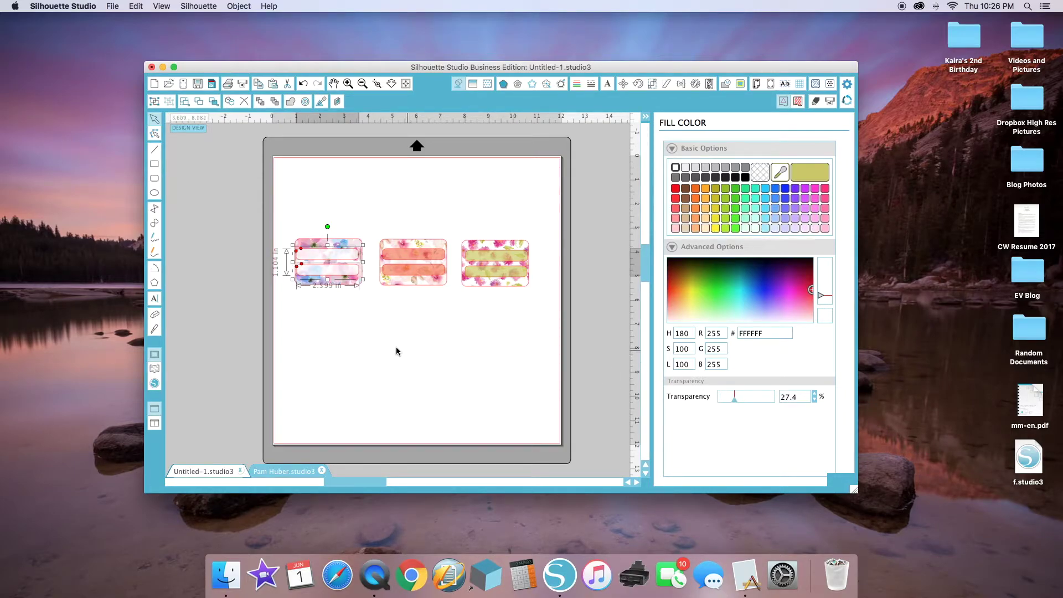
{"action": "left_click", "coordinate": [308, 220]}
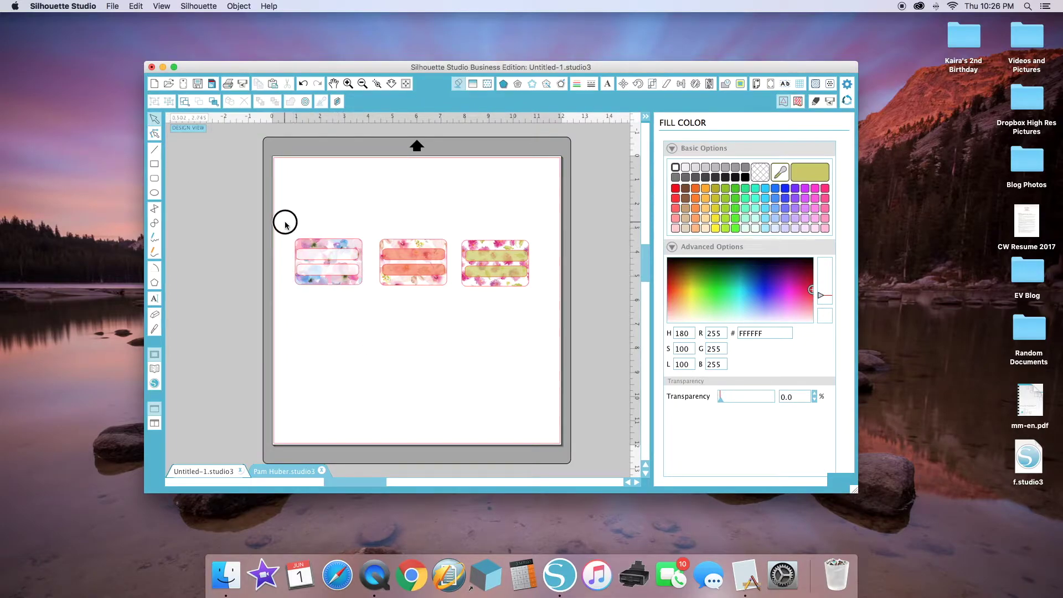
Enlarge the first label with its bars, and scale the other two labels up to a similar size
{"action": "left_click_drag", "start_coordinate": [284, 221], "coordinate": [354, 292]}
{"action": "left_click_drag", "start_coordinate": [365, 236], "coordinate": [376, 228]}
{"action": "left_click", "coordinate": [421, 255]}
{"action": "left_click_drag", "start_coordinate": [533, 236], "coordinate": [547, 208]}
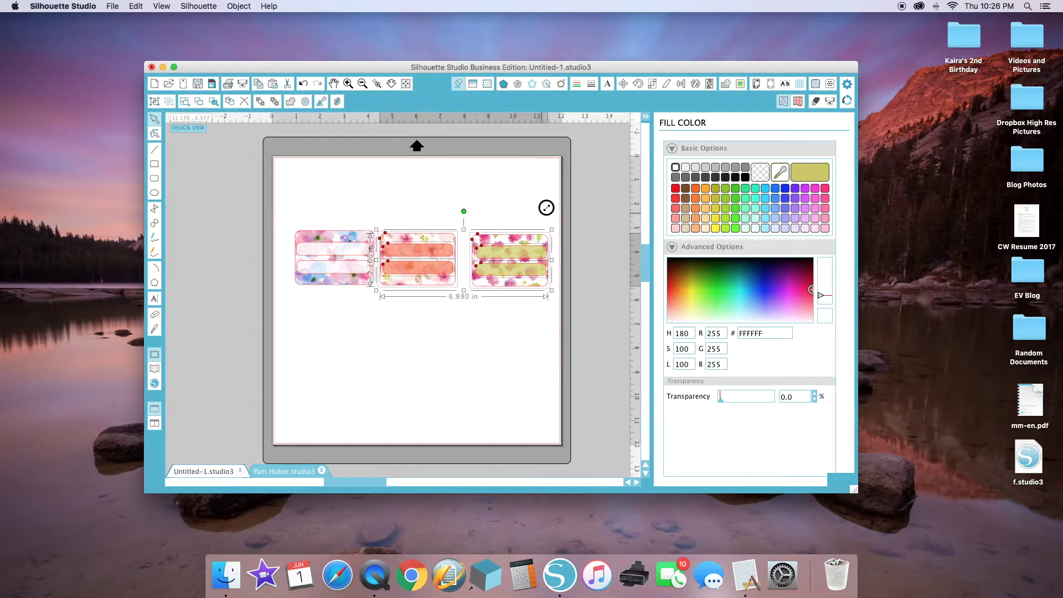
{"action": "left_click", "coordinate": [427, 336]}
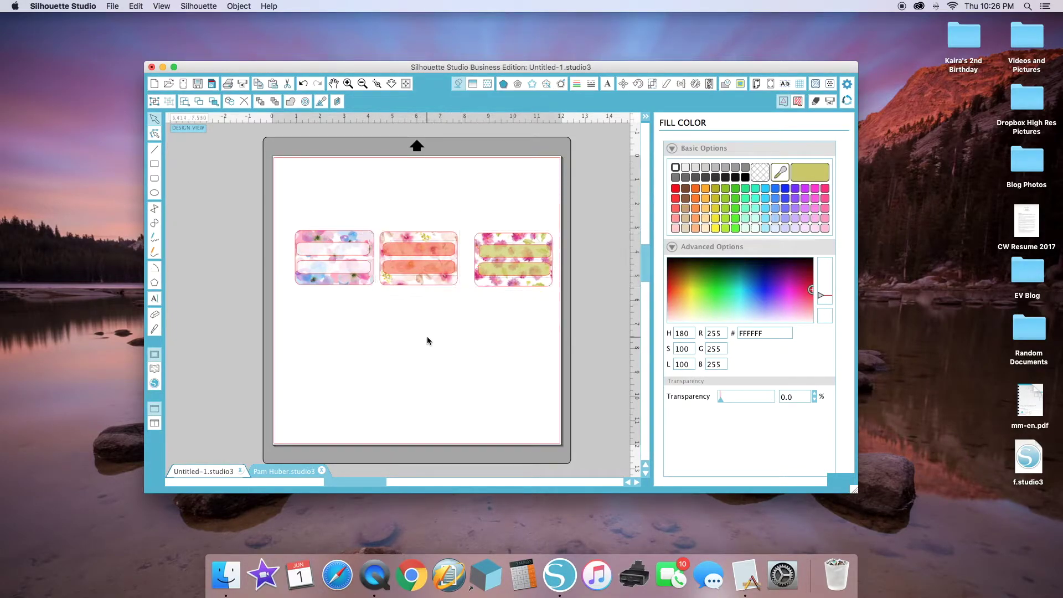
Take one of the two white bars off the first label and remove it from the design
{"action": "left_click", "coordinate": [348, 251]}
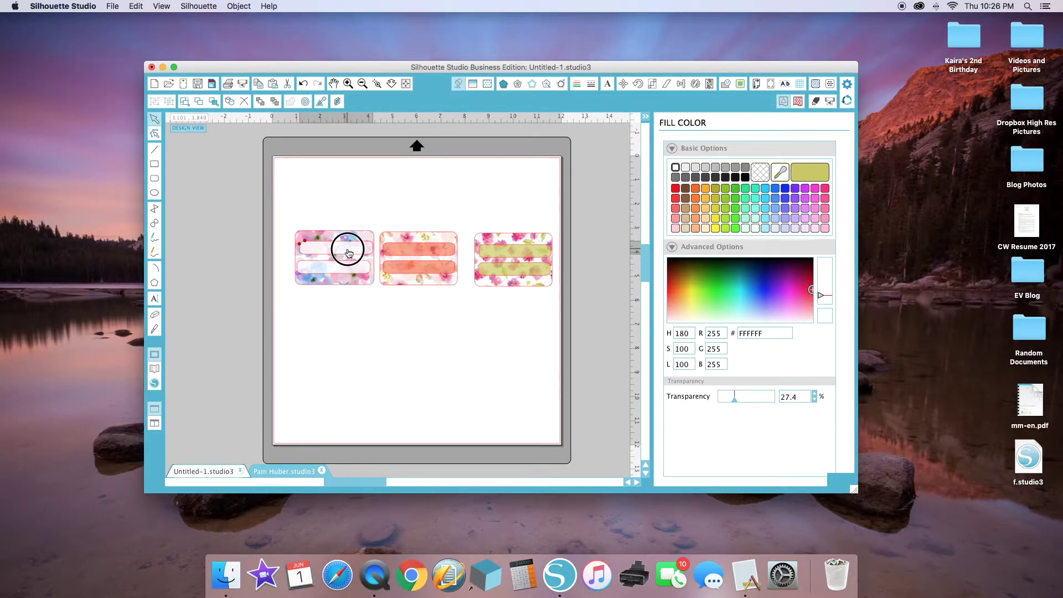
{"action": "left_click_drag", "start_coordinate": [349, 254], "coordinate": [260, 210]}
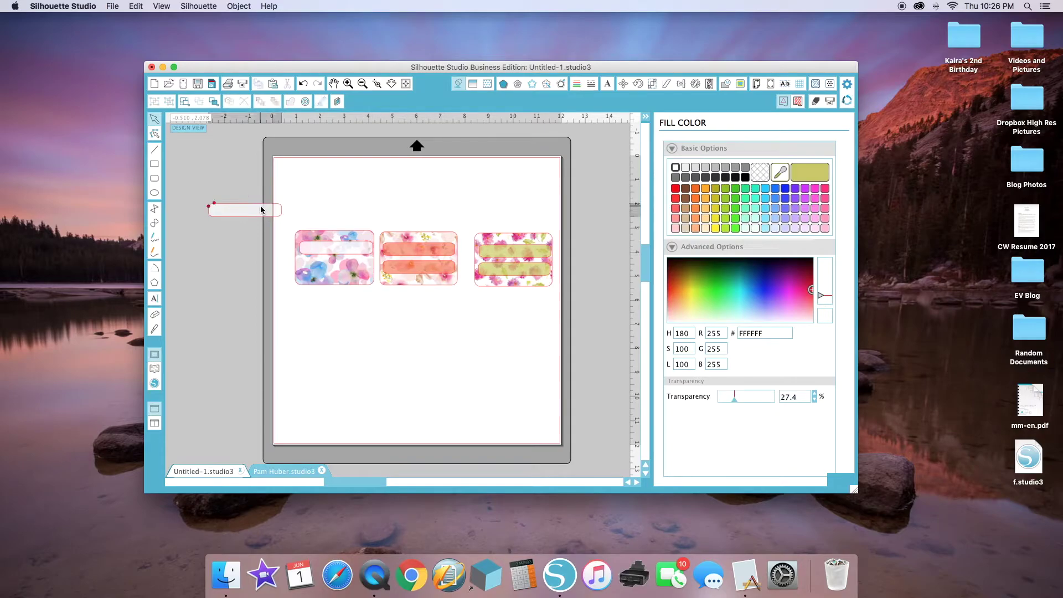
{"action": "key", "text": "cmd+z"}
Stretch the remaining white bar on the first label into one tall panel and center it on the floral background
{"action": "left_click", "coordinate": [350, 254]}
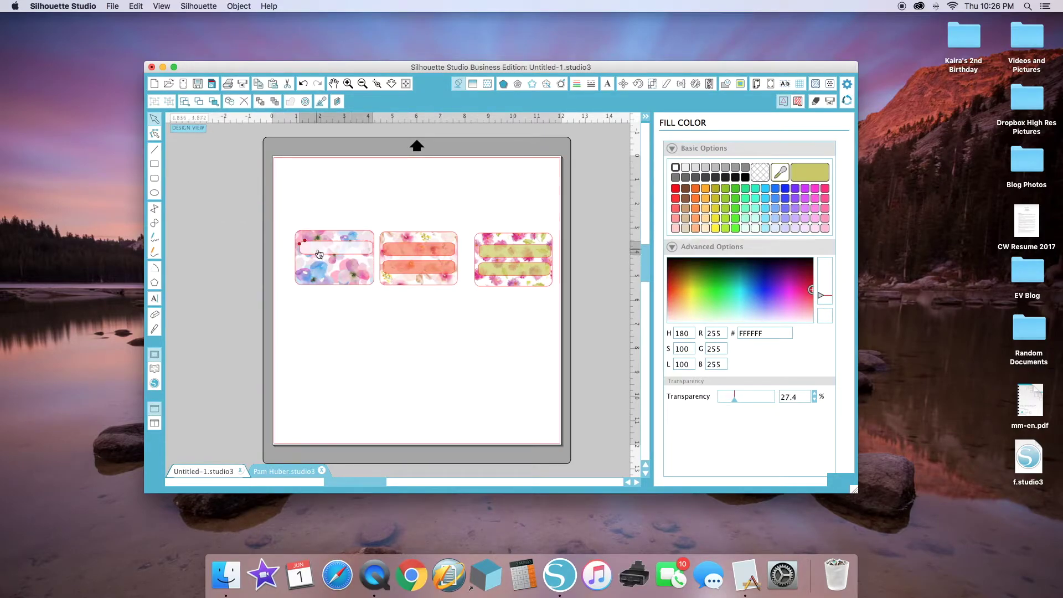
{"action": "left_click", "coordinate": [299, 244]}
{"action": "left_click", "coordinate": [331, 260]}
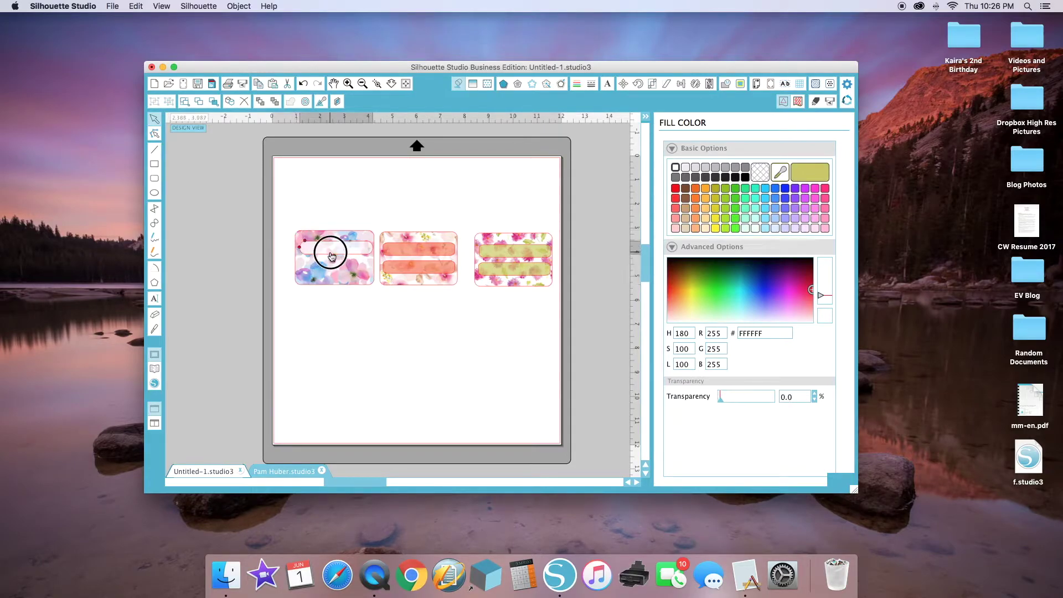
{"action": "left_click_drag", "start_coordinate": [337, 258], "coordinate": [334, 277]}
{"action": "left_click", "coordinate": [313, 173]}
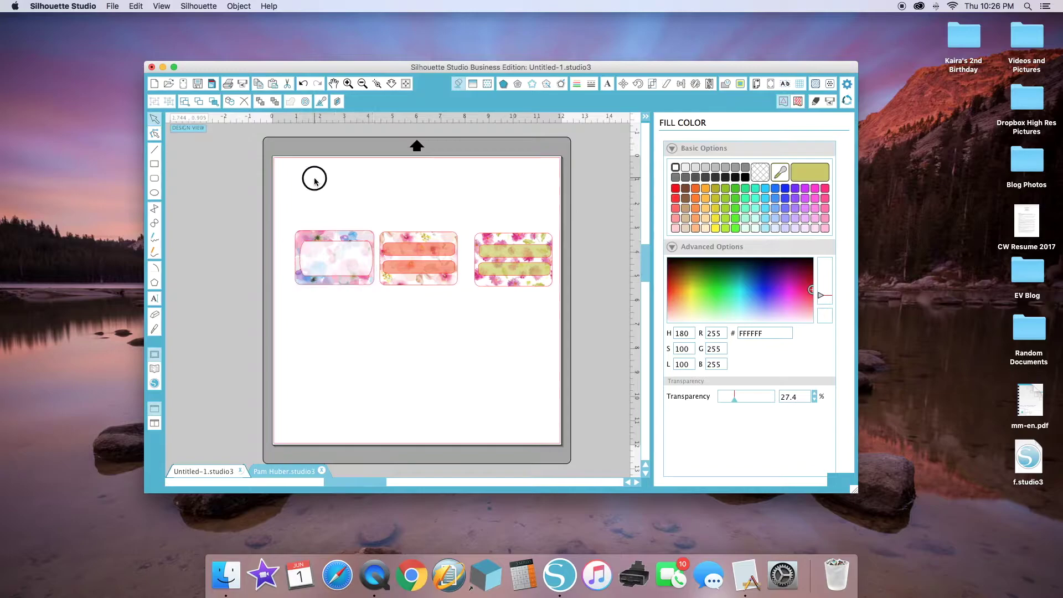
{"action": "left_click", "coordinate": [331, 255]}
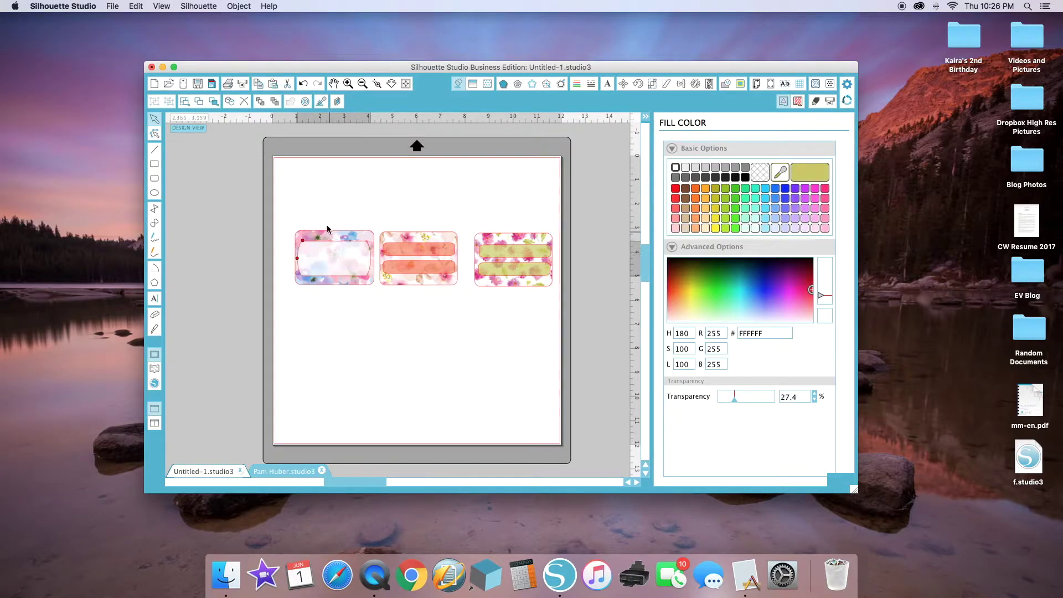
{"action": "left_click", "coordinate": [319, 205]}
{"action": "left_click", "coordinate": [334, 255]}
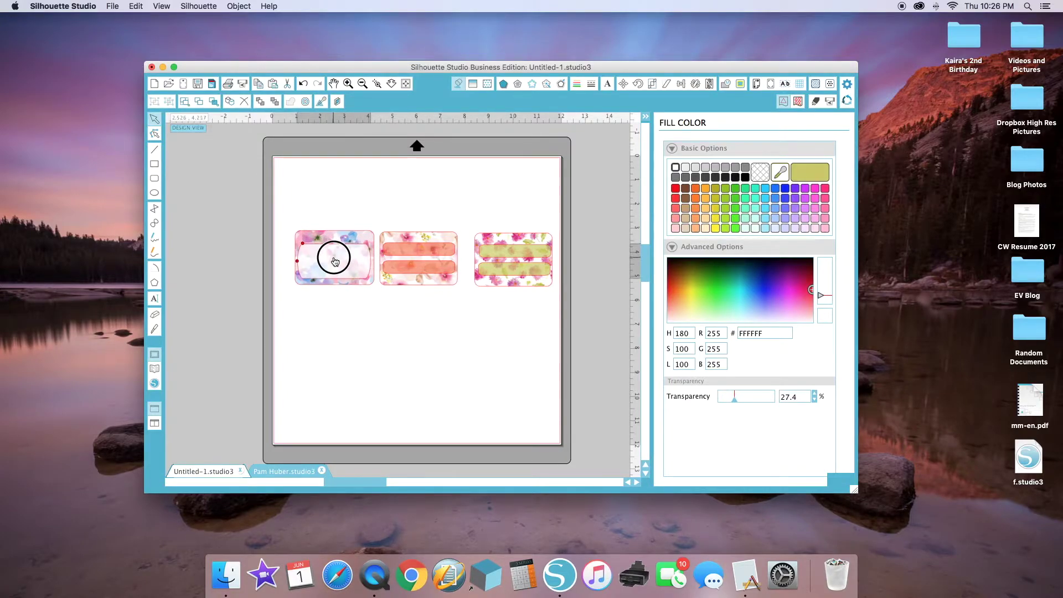
{"action": "left_click", "coordinate": [189, 249]}
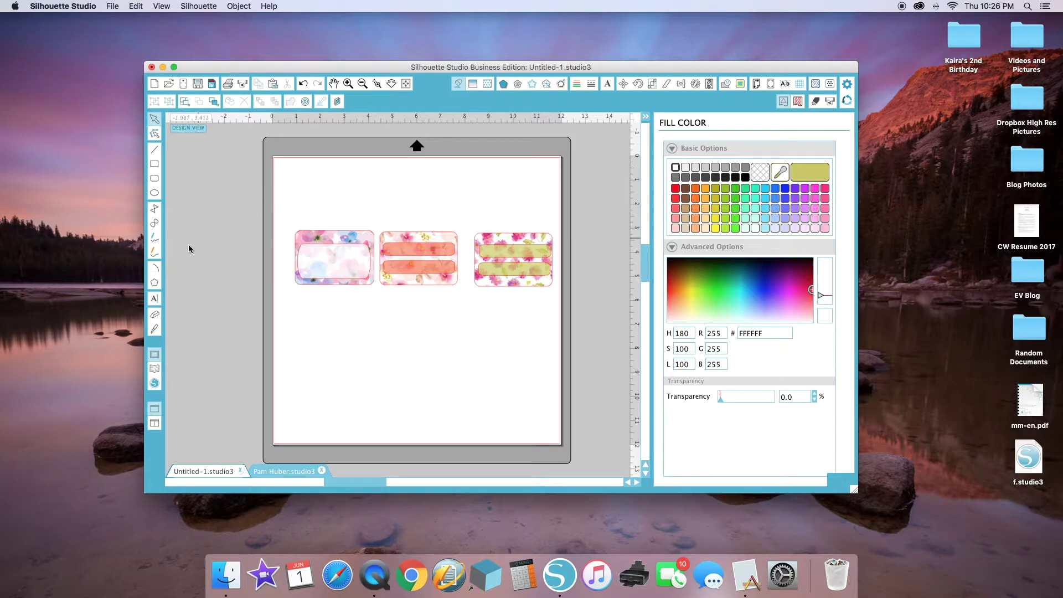
Add the text "Monday" above the first label
{"action": "left_click", "coordinate": [155, 299]}
{"action": "left_click", "coordinate": [325, 179]}
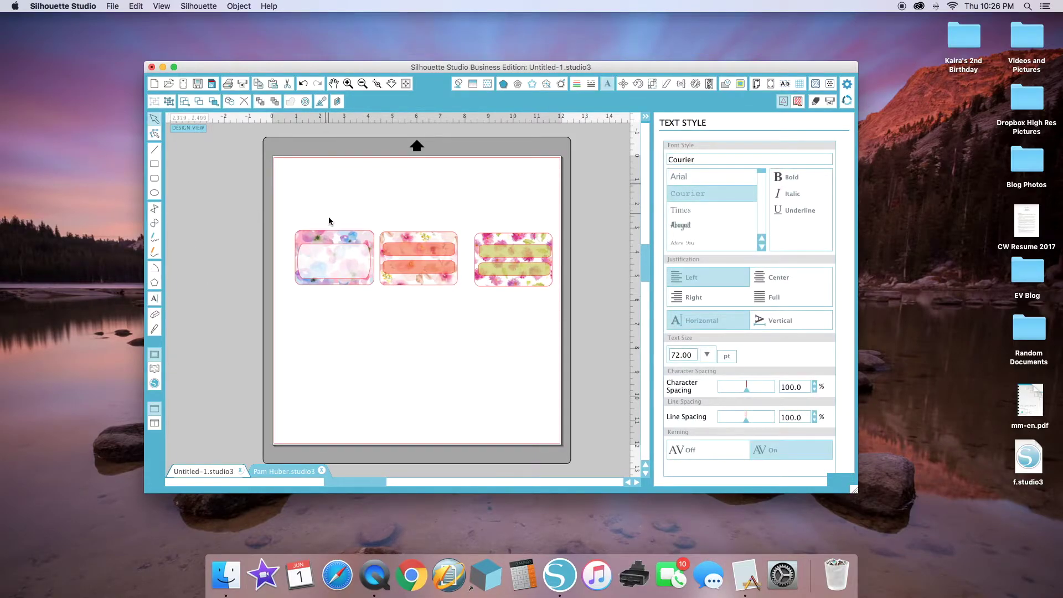
{"action": "type", "text": "Monday"}
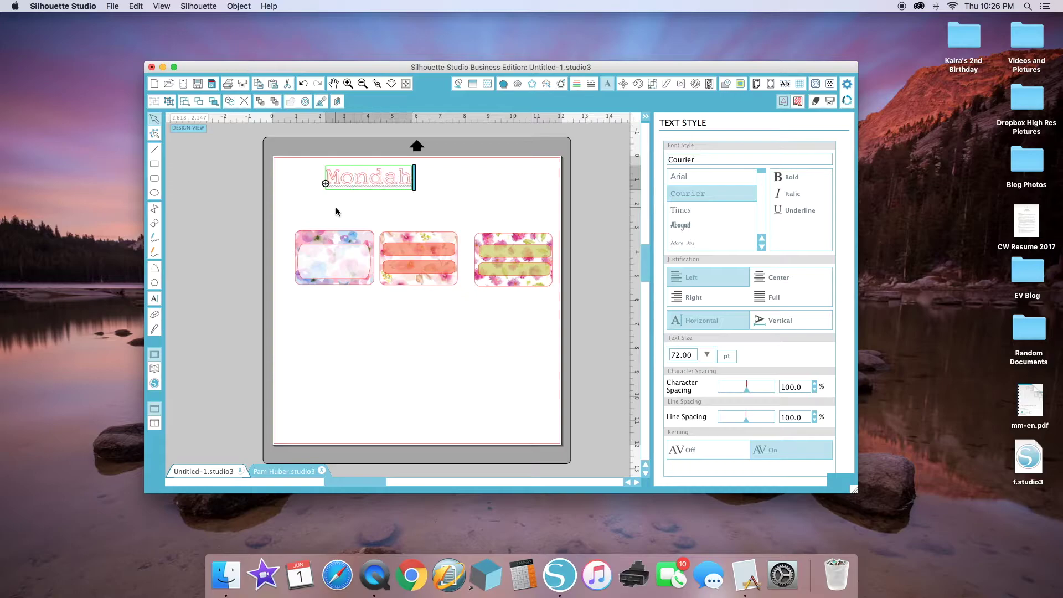
{"action": "left_click", "coordinate": [336, 208]}
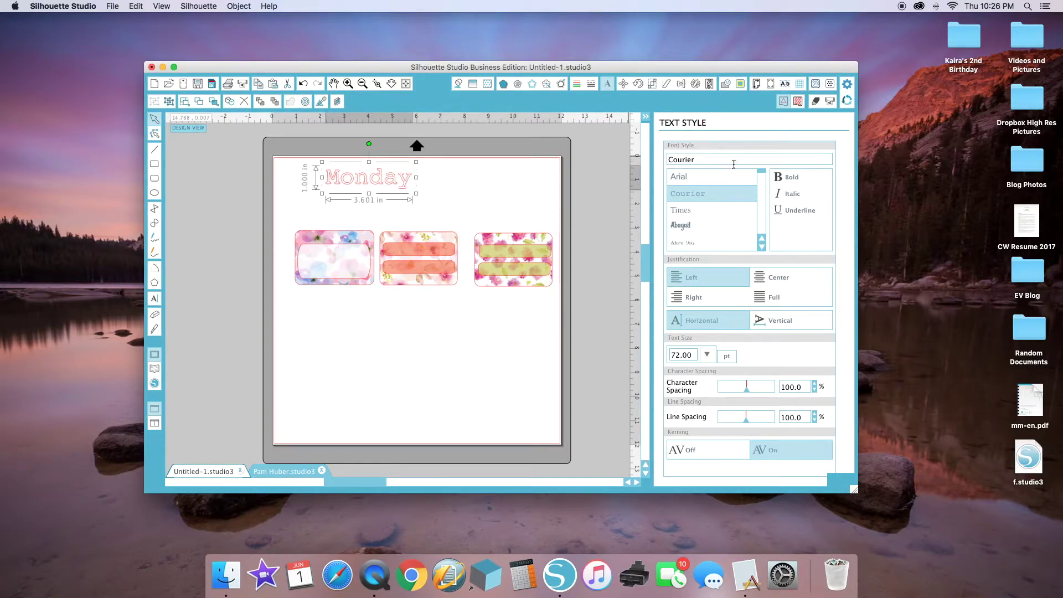
Change the font of the "Monday" text to Magnolia Sky
{"action": "double_click", "coordinate": [679, 159]}
{"action": "type", "text": "Magnolia Sky"}
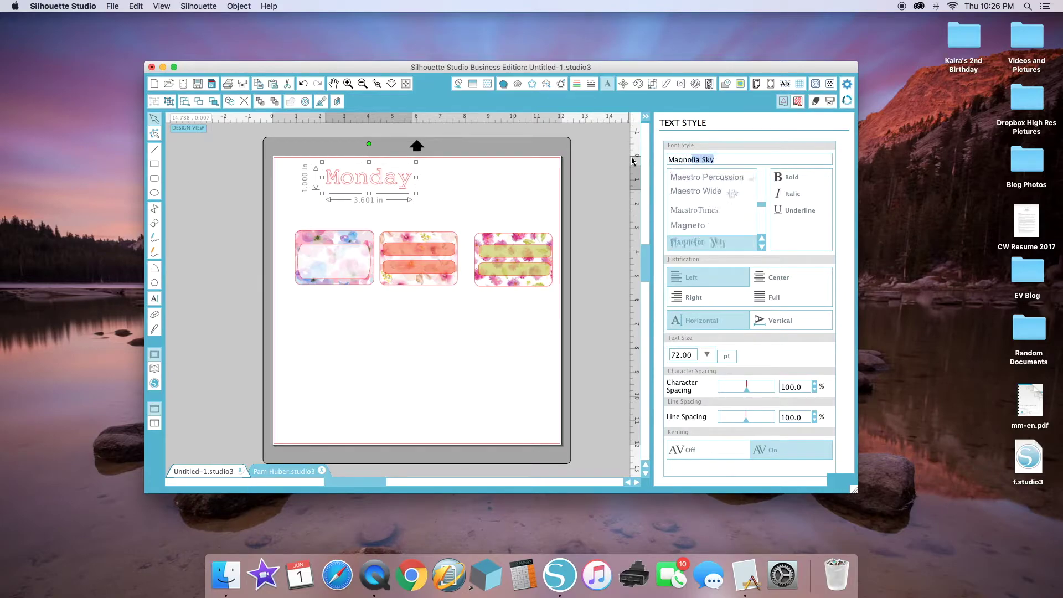
{"action": "key", "text": "Return"}
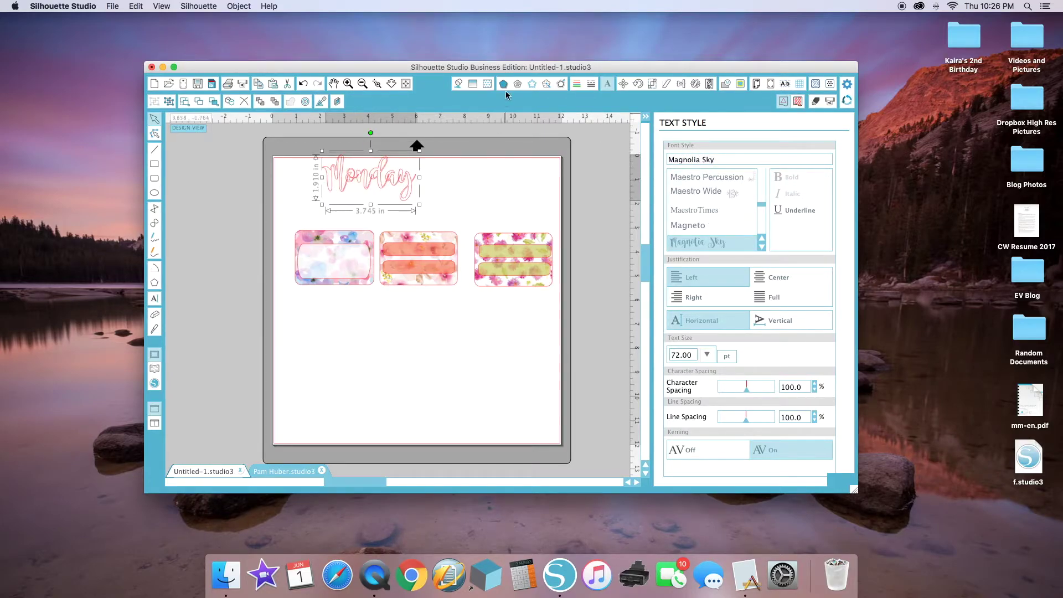
Fill the "Monday" text with black and weld its letters together
{"action": "left_click", "coordinate": [459, 83]}
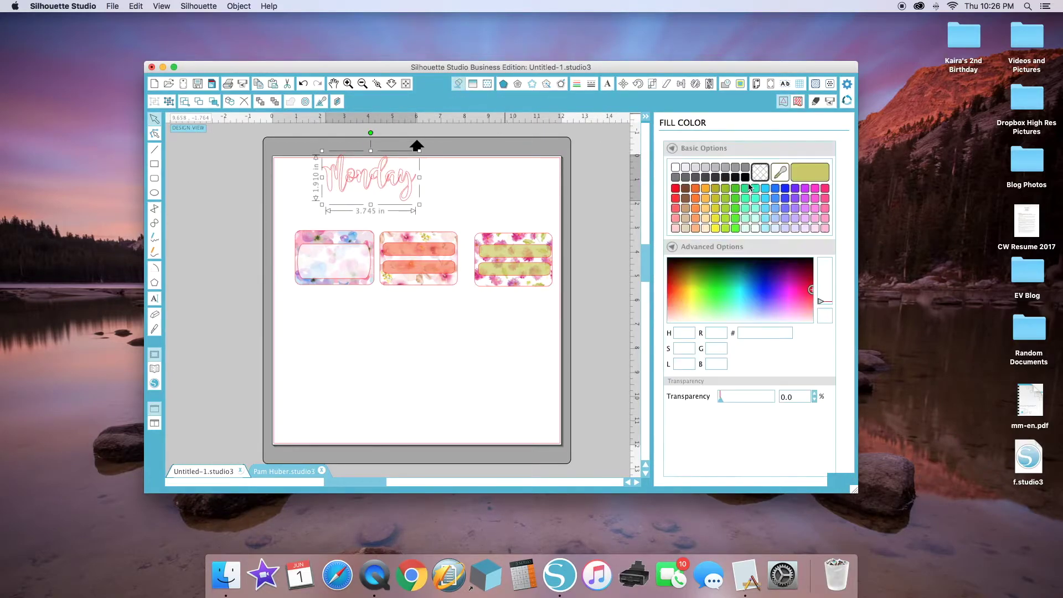
{"action": "left_click", "coordinate": [745, 177]}
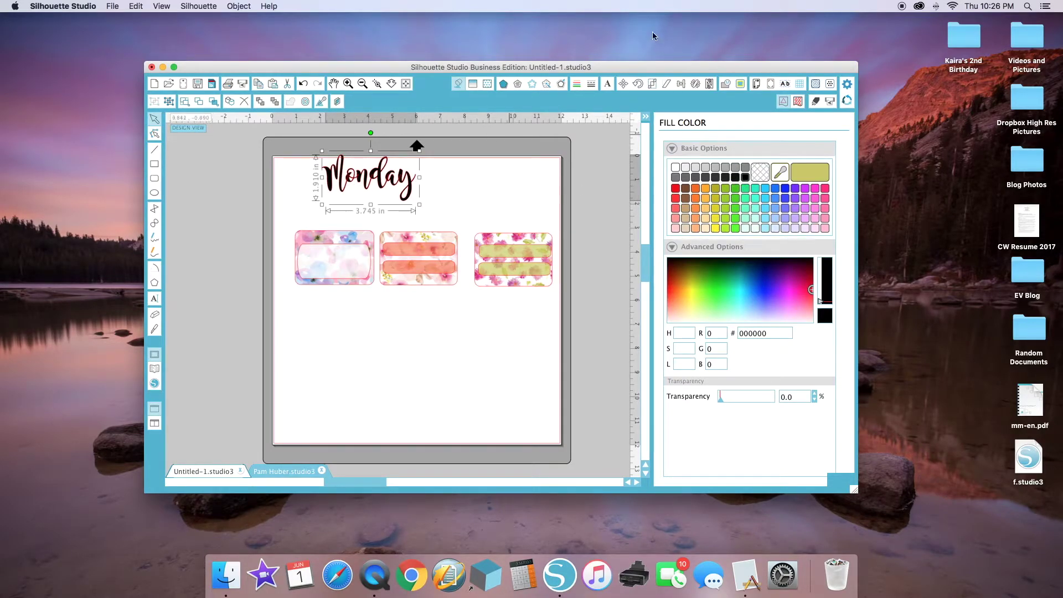
{"action": "right_click", "coordinate": [383, 167]}
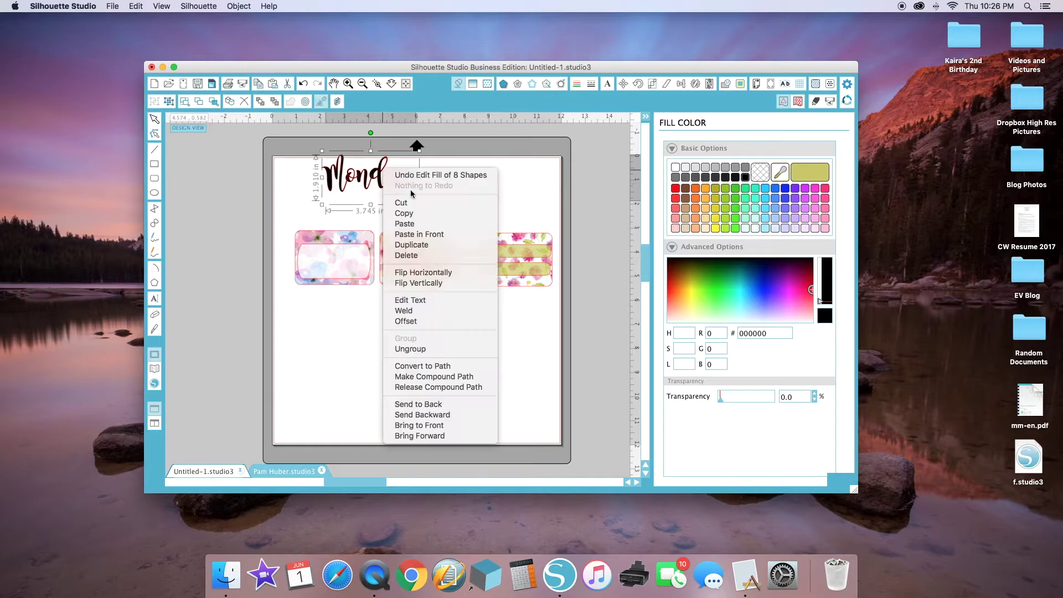
{"action": "left_click", "coordinate": [403, 310]}
Shrink the "Monday" text onto the upper part of the first label and lower the white panel slightly beneath it
{"action": "left_click_drag", "start_coordinate": [418, 204], "coordinate": [351, 243]}
{"action": "left_click", "coordinate": [349, 264]}
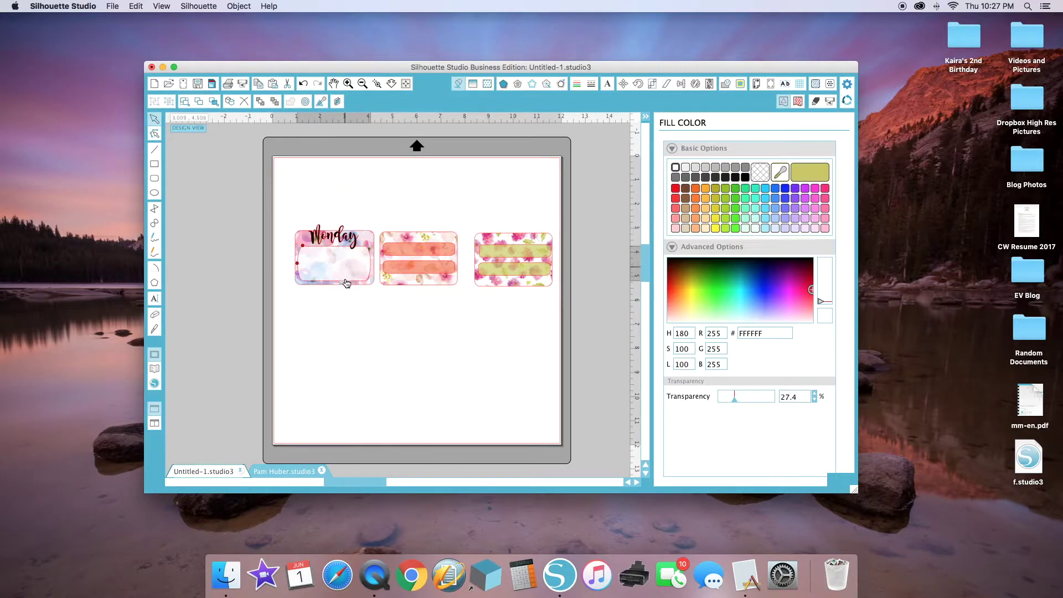
{"action": "left_click", "coordinate": [337, 279]}
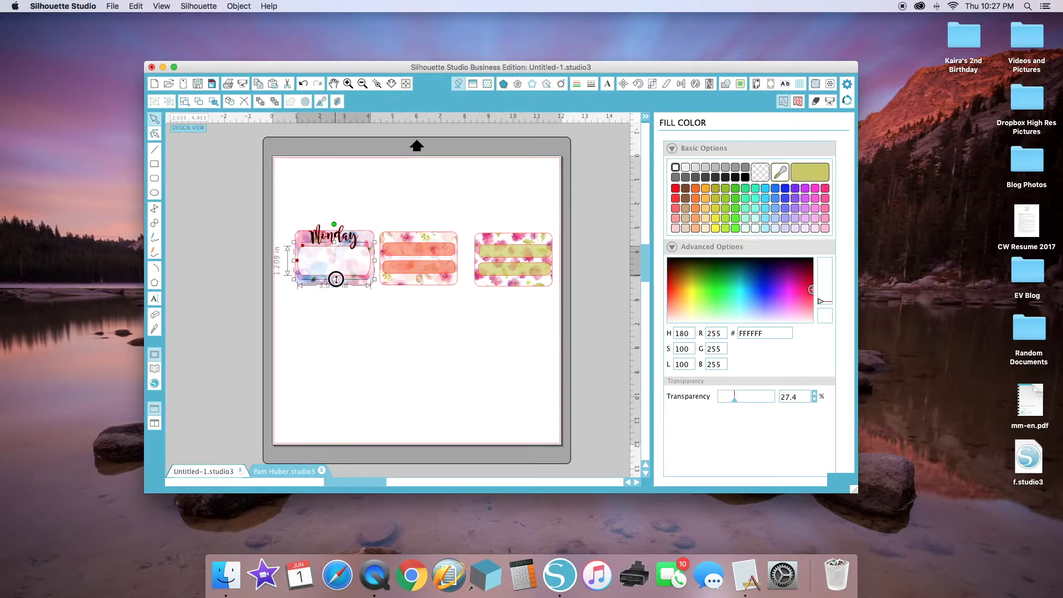
{"action": "left_click", "coordinate": [334, 272]}
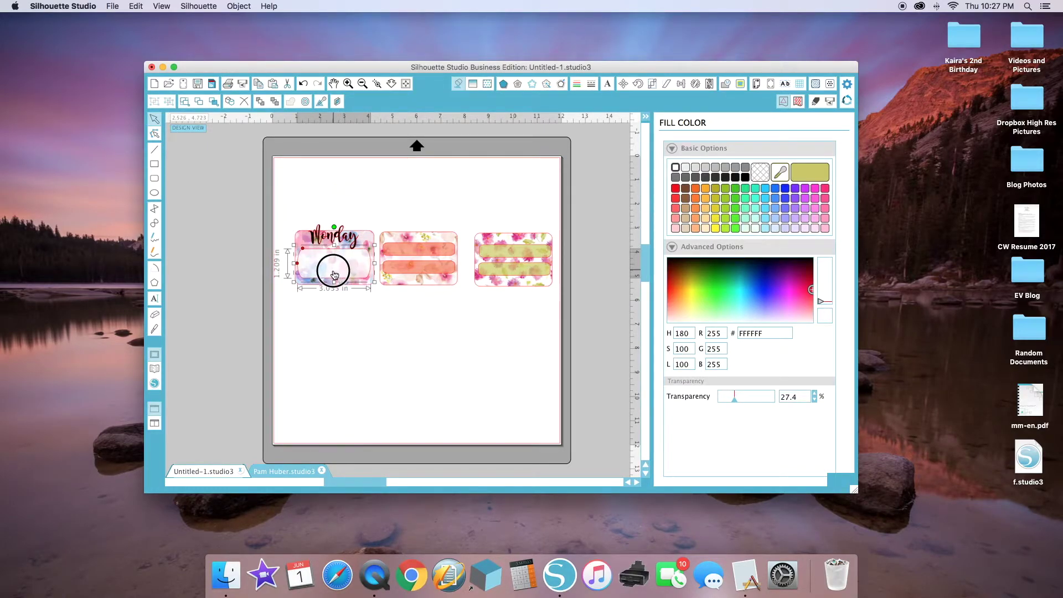
{"action": "left_click", "coordinate": [331, 242]}
{"action": "left_click_drag", "start_coordinate": [330, 242], "coordinate": [331, 245]}
Lower the two orange bars on the second label slightly and add the text "To Do:" above that label
{"action": "left_click", "coordinate": [425, 270]}
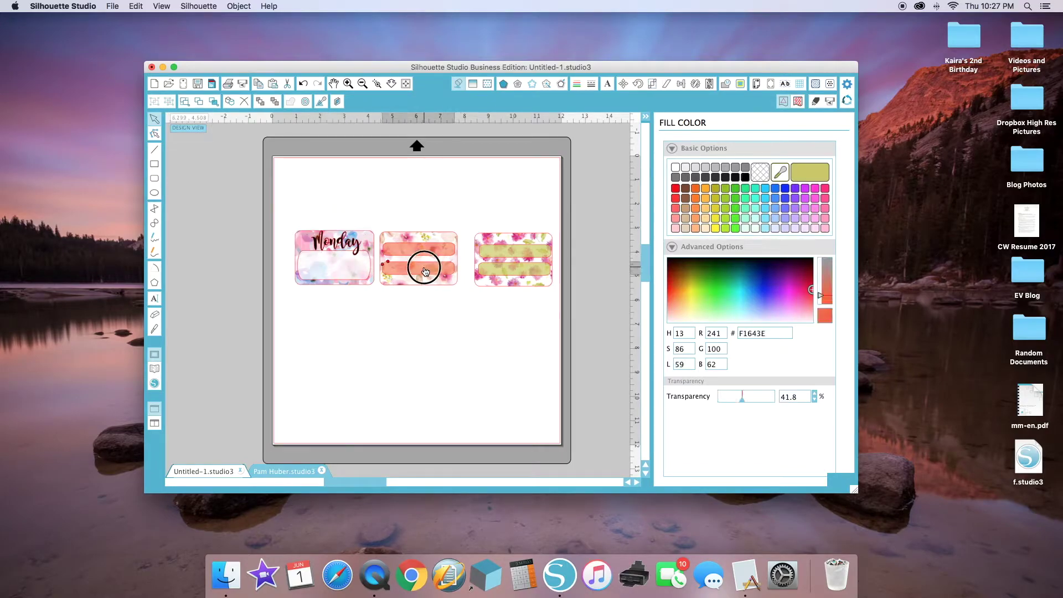
{"action": "left_click", "coordinate": [419, 251]}
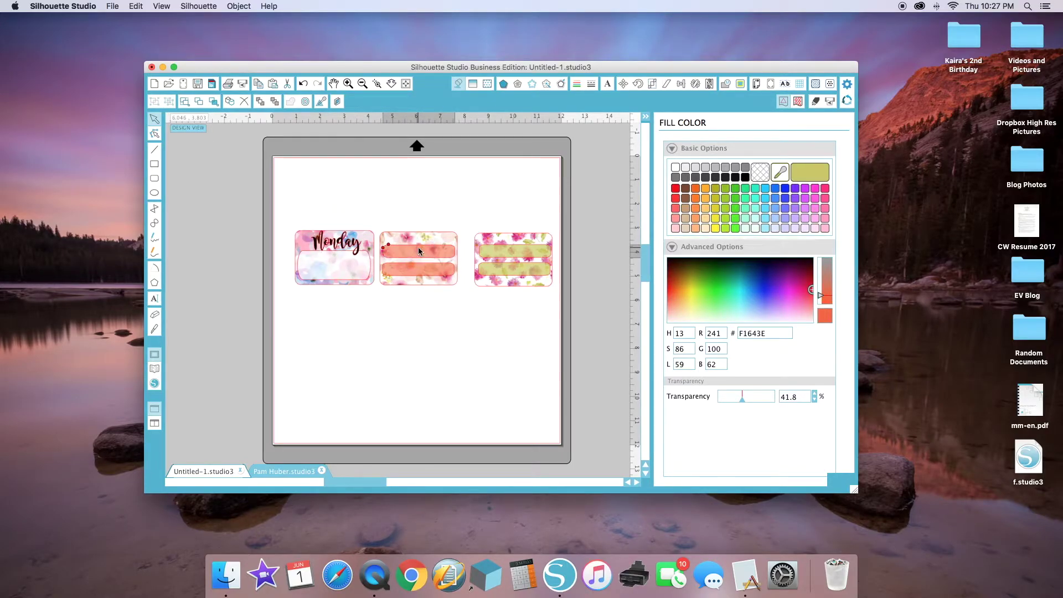
{"action": "left_click", "coordinate": [154, 298]}
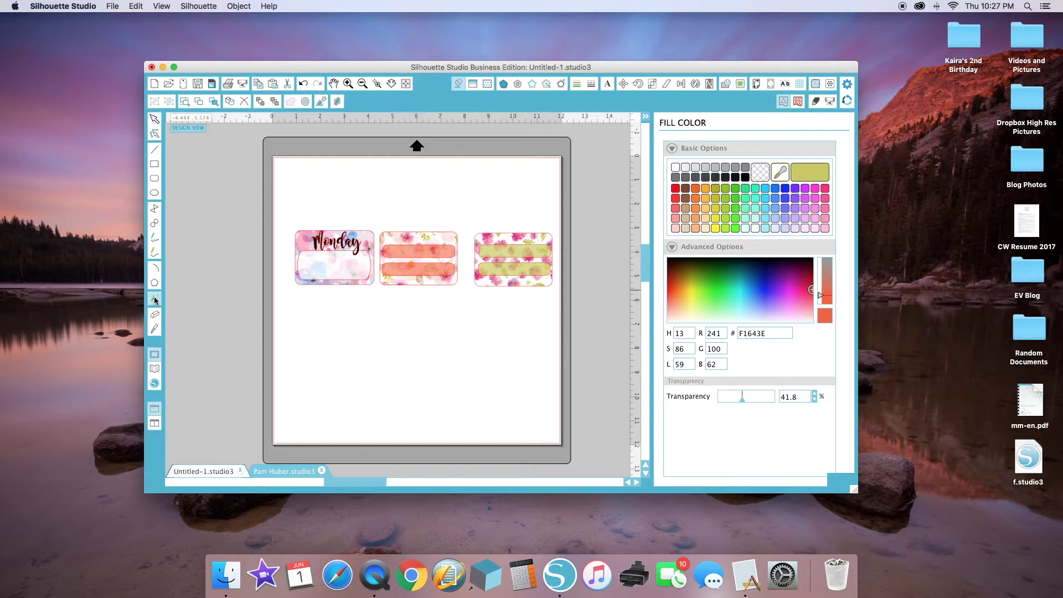
{"action": "left_click", "coordinate": [375, 209]}
{"action": "type", "text": "To DoL"}
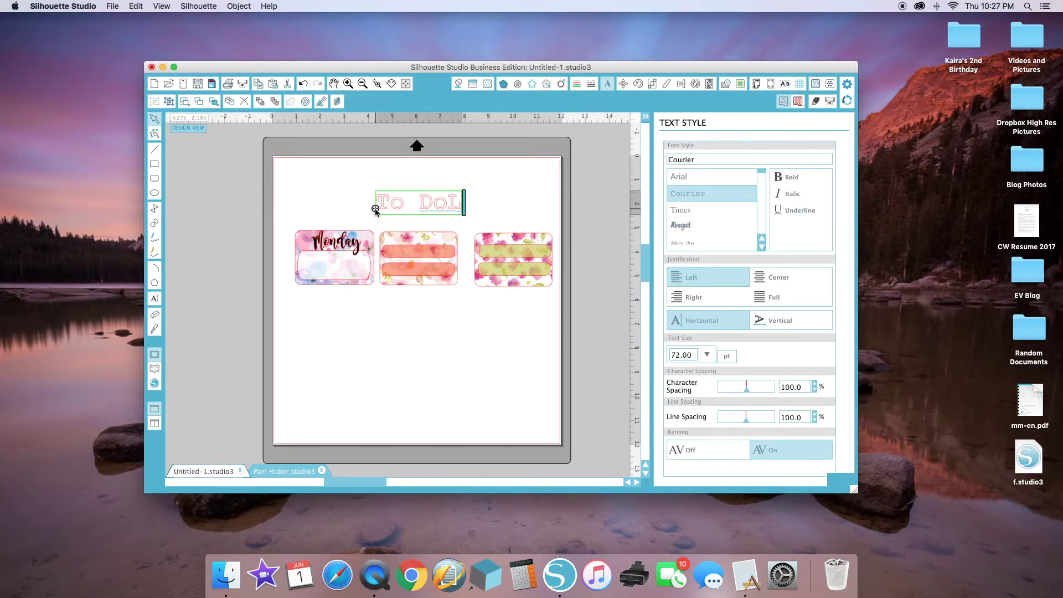
{"action": "key", "text": "BackSpace"}
{"action": "type", "text": ":"}
{"action": "left_click", "coordinate": [477, 169]}
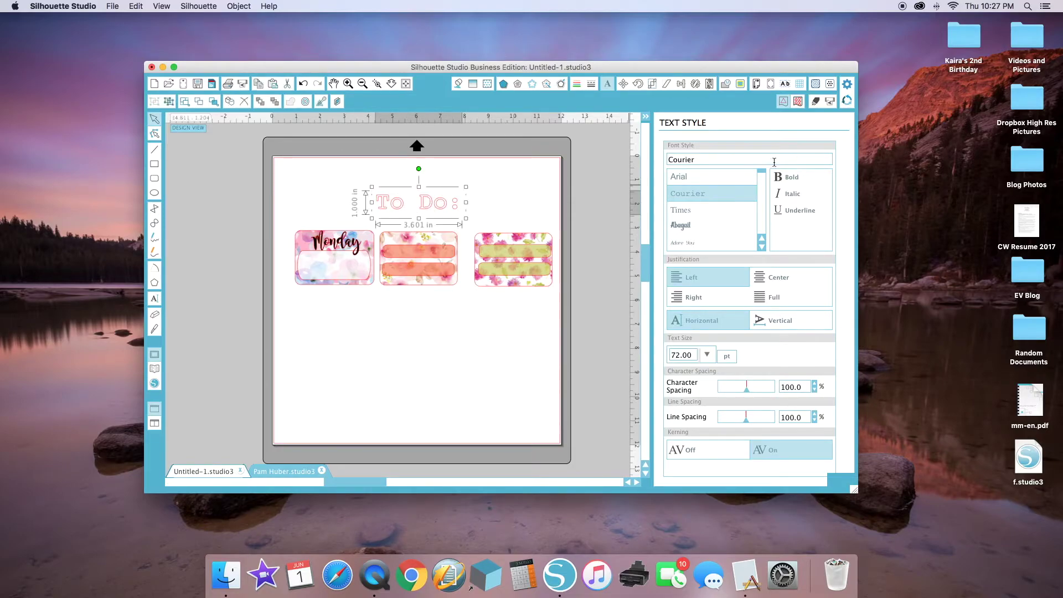
Change the font of the "To Do:" text to DK Moonlight Serenade
{"action": "scroll", "coordinate": [706, 200], "scroll_direction": "down", "scroll_amount": 10}
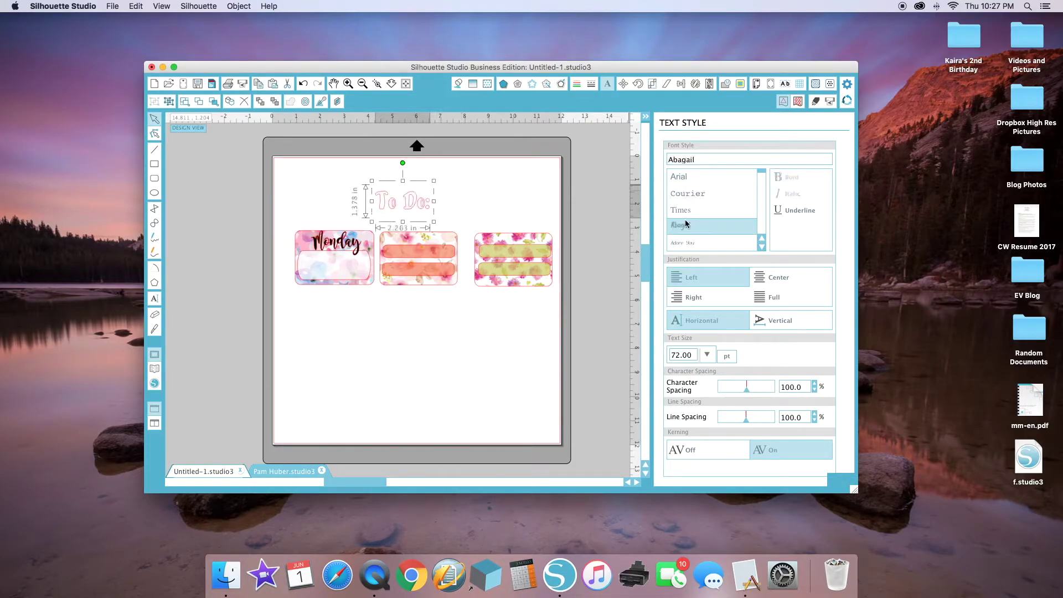
{"action": "left_click", "coordinate": [693, 212]}
{"action": "left_click", "coordinate": [695, 225]}
{"action": "scroll", "coordinate": [717, 200], "scroll_direction": "down", "scroll_amount": 10}
{"action": "left_click", "coordinate": [697, 229]}
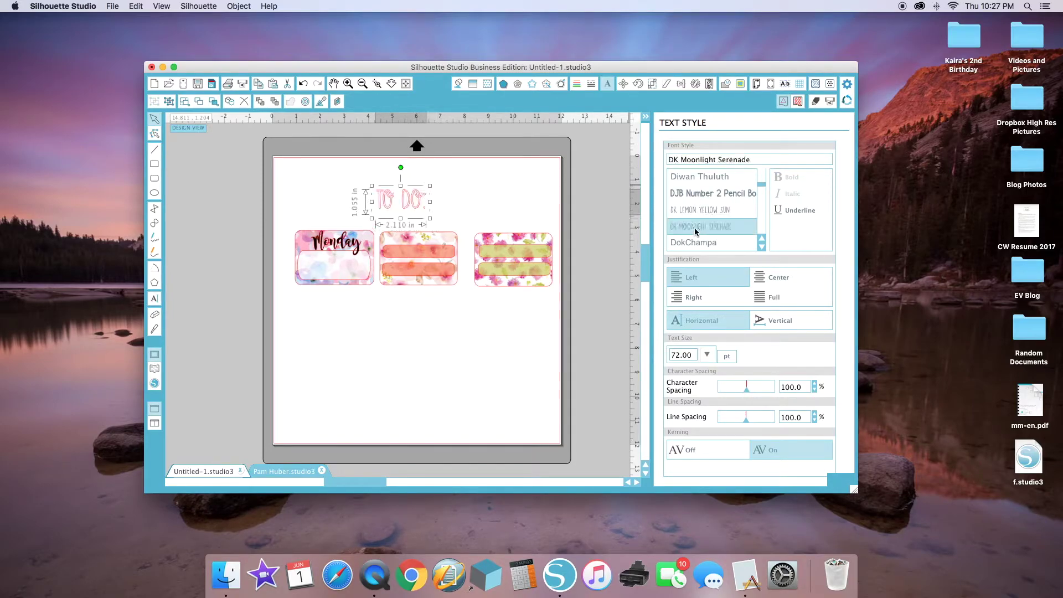
Set both the fill and line color of the "To Do:" text to gray (878787)
{"action": "left_click", "coordinate": [458, 84]}
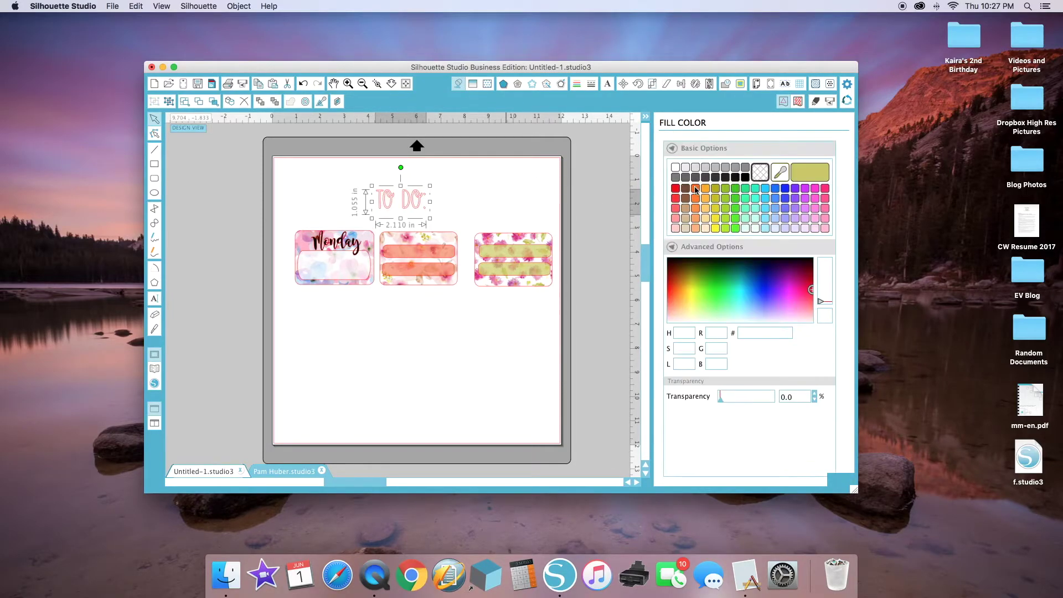
{"action": "left_click", "coordinate": [746, 168]}
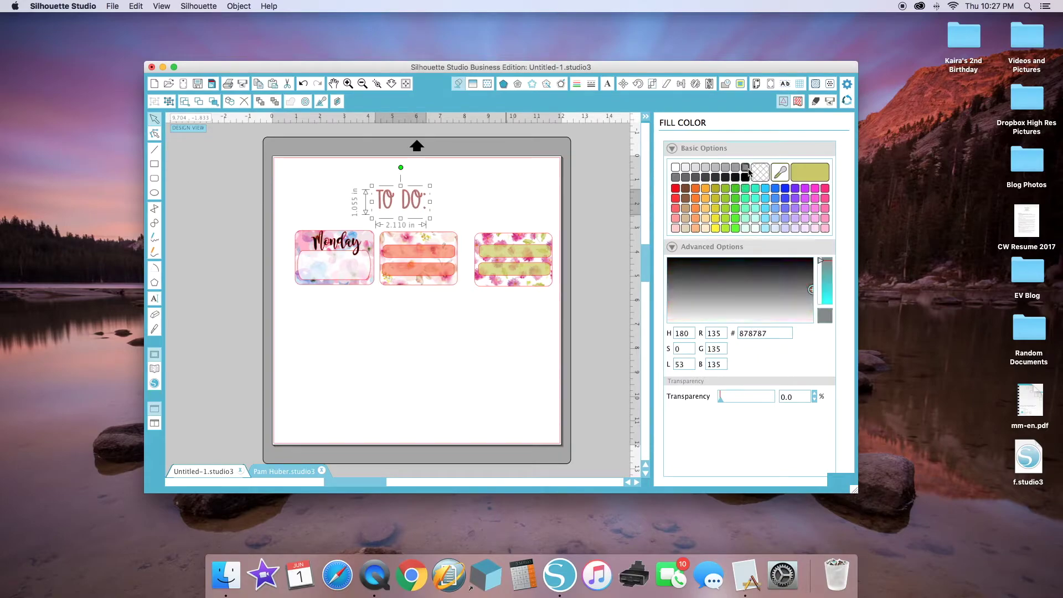
{"action": "left_click", "coordinate": [576, 84]}
{"action": "left_click", "coordinate": [746, 168]}
Move the "To Do:" text onto the second label and set its line and fill colors to black
{"action": "left_click_drag", "start_coordinate": [391, 215], "coordinate": [422, 250]}
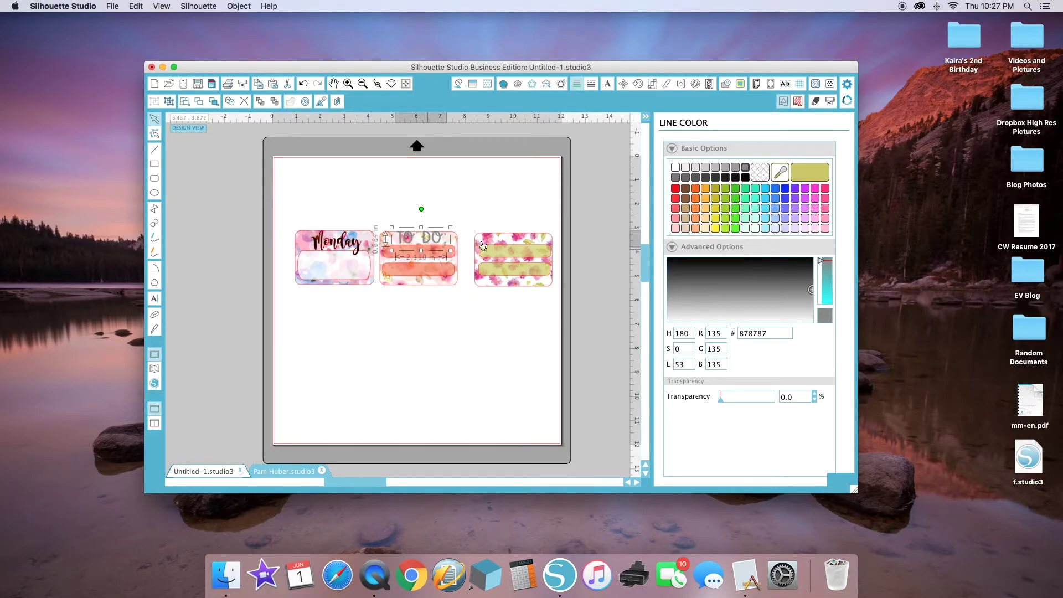
{"action": "left_click", "coordinate": [744, 177]}
{"action": "left_click", "coordinate": [458, 83]}
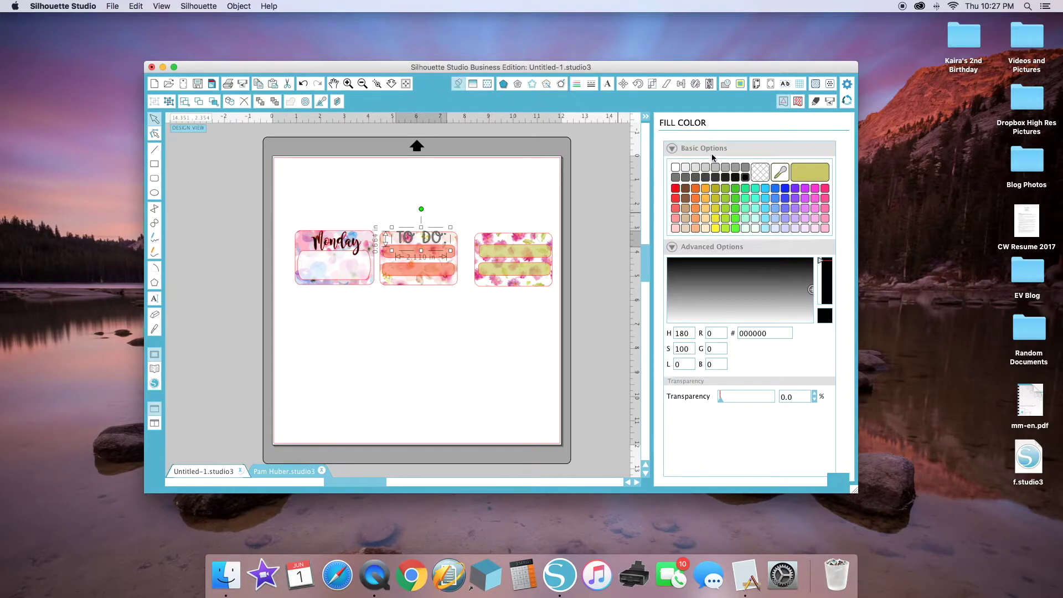
{"action": "left_click", "coordinate": [745, 176]}
Lower the orange bars on the second label further and fit the "To Do:" text into the space above them
{"action": "left_click", "coordinate": [434, 272]}
{"action": "left_click_drag", "start_coordinate": [426, 253], "coordinate": [424, 249]}
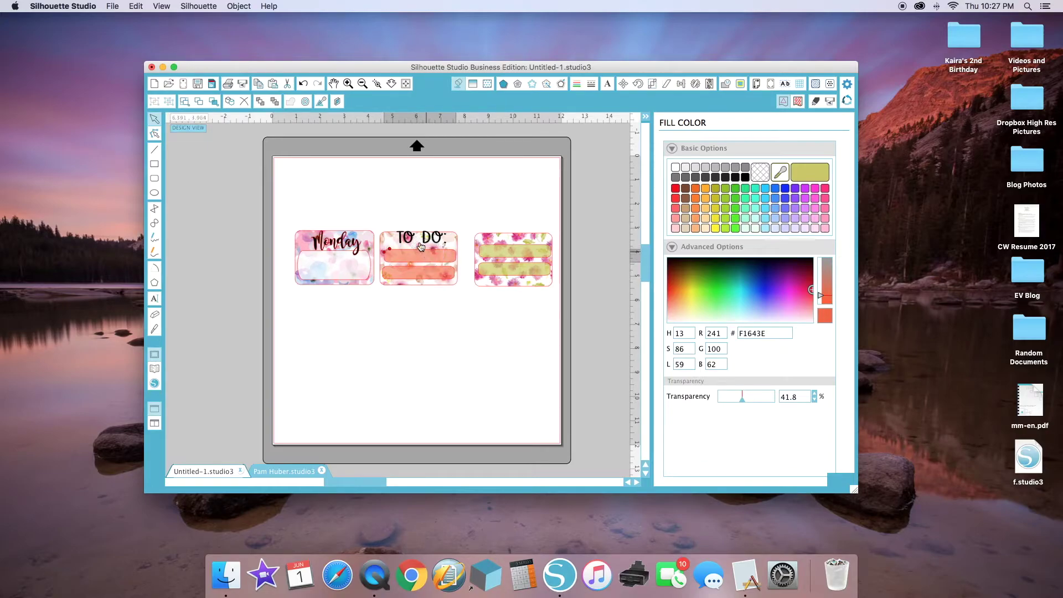
{"action": "left_click", "coordinate": [420, 239]}
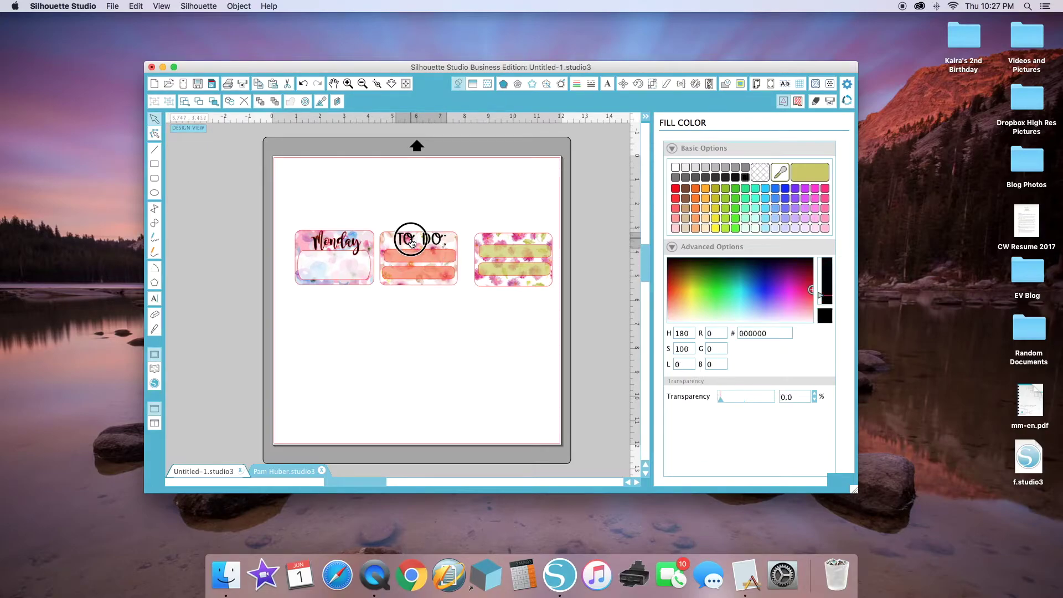
{"action": "left_click", "coordinate": [439, 188]}
Lower both green bars on the third label to make room for a heading above them
{"action": "left_click", "coordinate": [516, 262]}
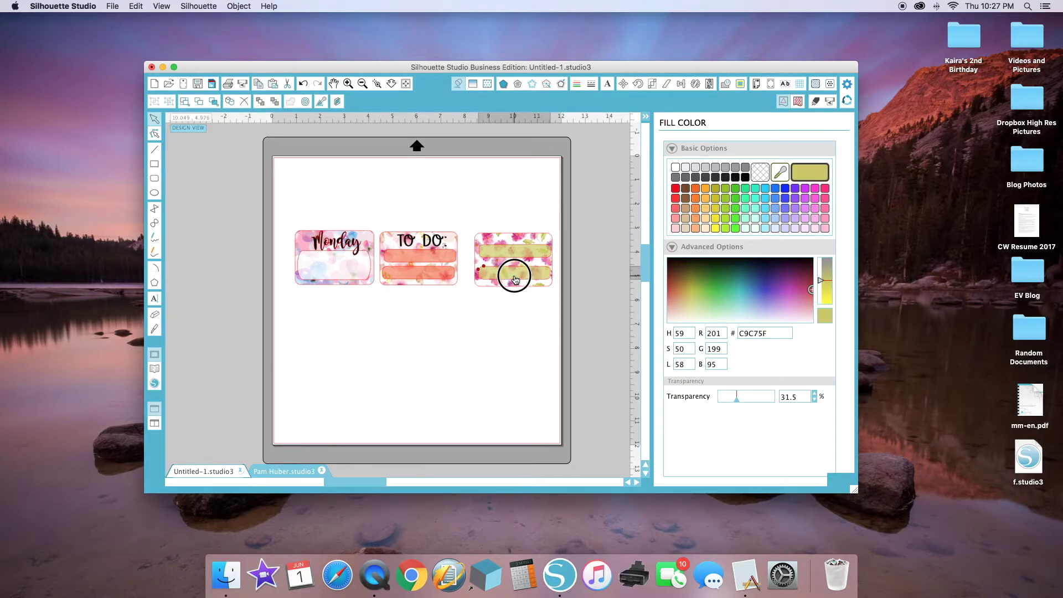
{"action": "left_click", "coordinate": [519, 258]}
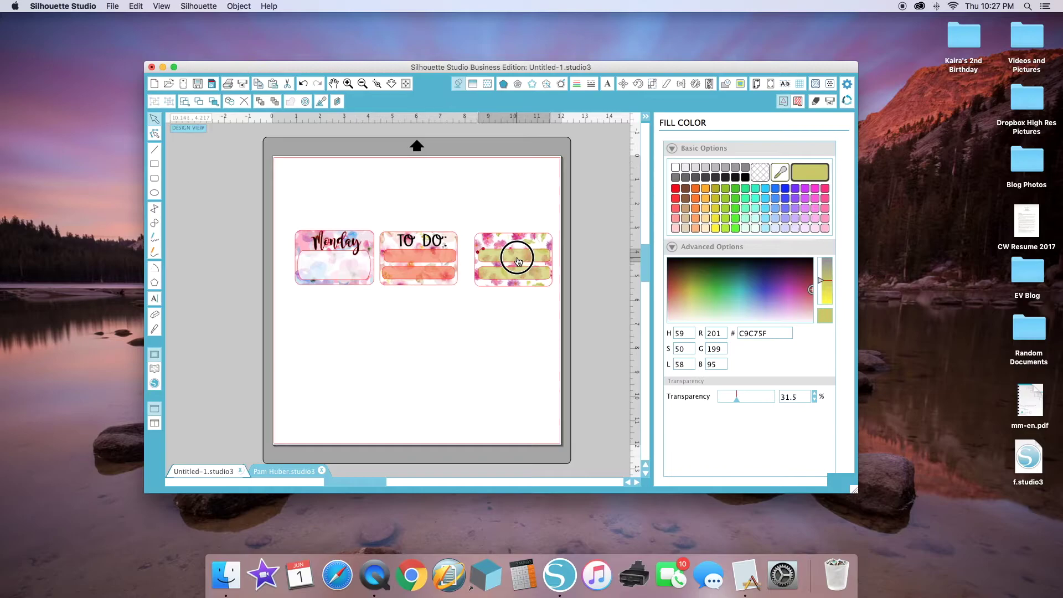
{"action": "left_click", "coordinate": [516, 275]}
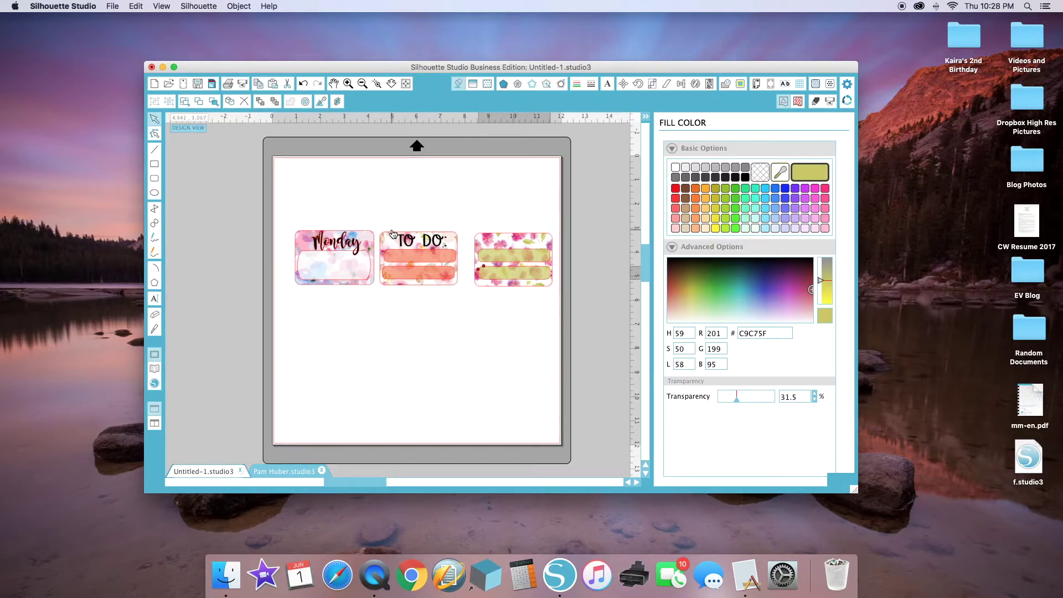
Add the text "Pay Bills" above the labels and position it within the page
{"action": "left_click", "coordinate": [155, 299]}
{"action": "left_click", "coordinate": [462, 210]}
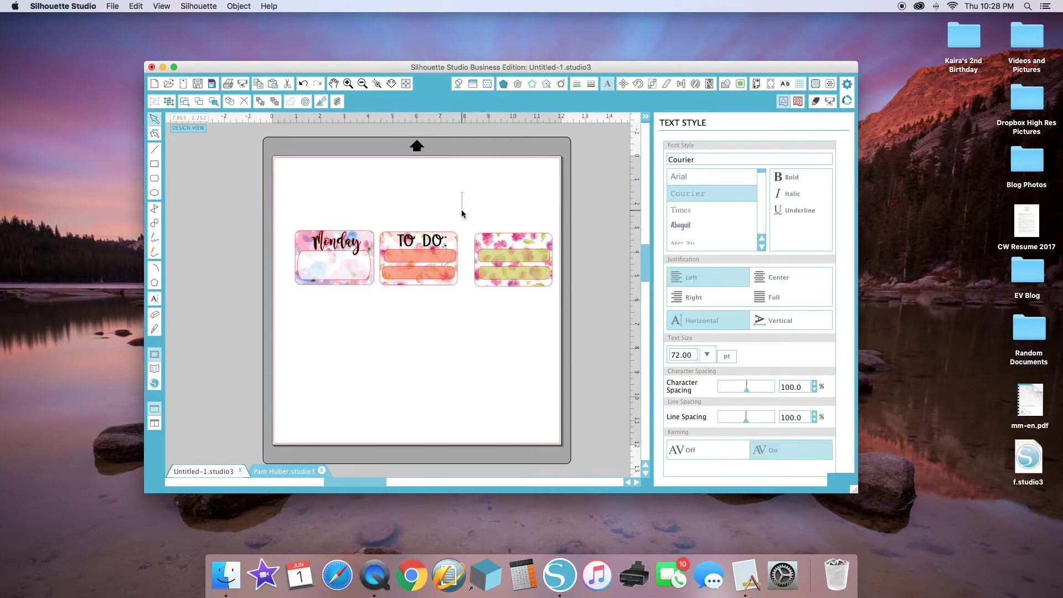
{"action": "type", "text": "Pay Bills"}
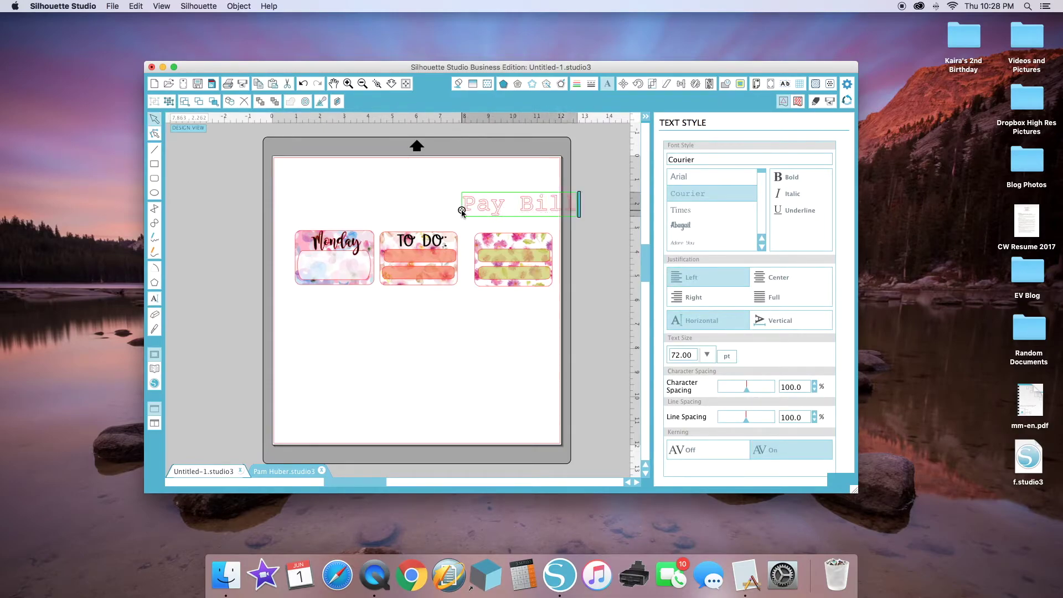
{"action": "left_click", "coordinate": [380, 190]}
{"action": "left_click_drag", "start_coordinate": [493, 194], "coordinate": [443, 185]}
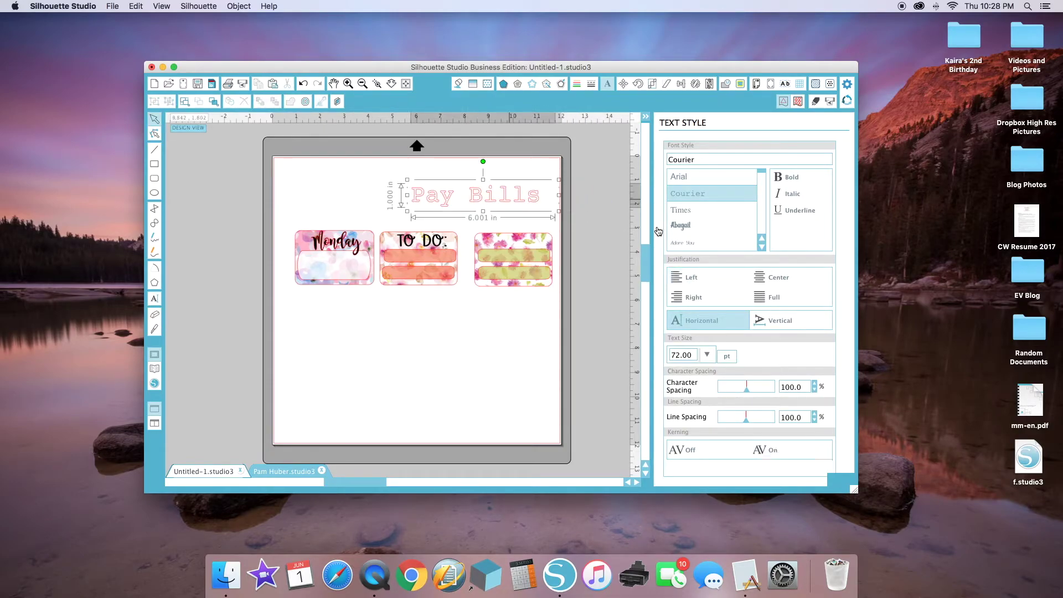
Change the font of the "Pay Bills" text to LD Elegance Upright Bold
{"action": "scroll", "coordinate": [696, 220], "scroll_direction": "down", "scroll_amount": 3}
{"action": "scroll", "coordinate": [696, 220], "scroll_direction": "down", "scroll_amount": 8}
{"action": "left_click_drag", "start_coordinate": [762, 181], "coordinate": [761, 197]}
{"action": "left_click", "coordinate": [691, 216]}
{"action": "scroll", "coordinate": [692, 216], "scroll_direction": "down", "scroll_amount": 5}
{"action": "left_click", "coordinate": [695, 200]}
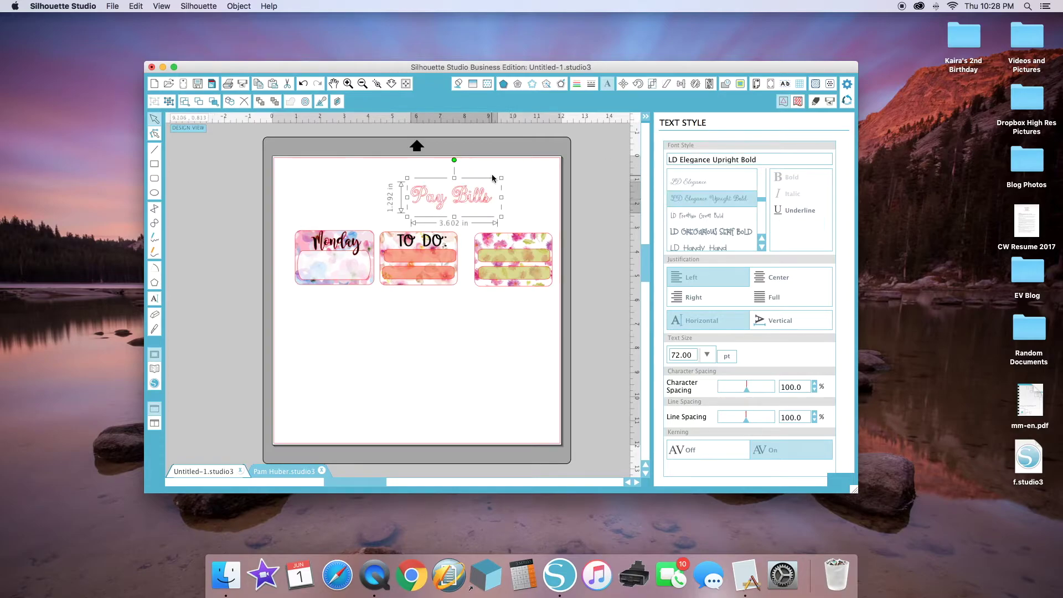
Fill the "Pay Bills" text with black and make its outline transparent
{"action": "left_click", "coordinate": [458, 84]}
{"action": "left_click", "coordinate": [745, 177]}
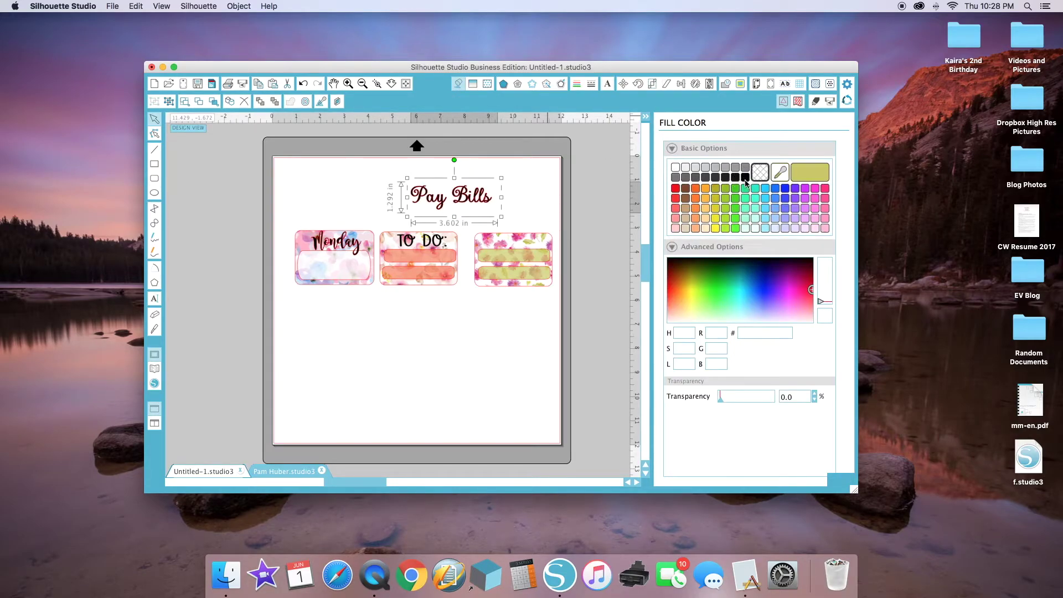
{"action": "left_click", "coordinate": [576, 84]}
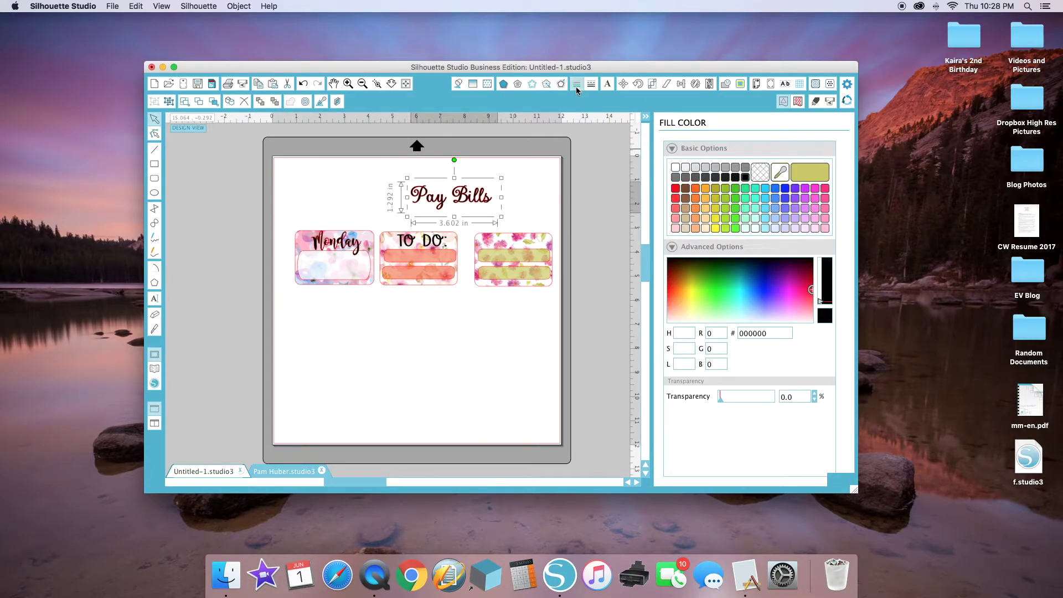
{"action": "left_click", "coordinate": [761, 177]}
Shrink the "Pay Bills" text and place it above the green bars on the third label
{"action": "left_click_drag", "start_coordinate": [502, 217], "coordinate": [533, 246]}
{"action": "left_click", "coordinate": [532, 246]}
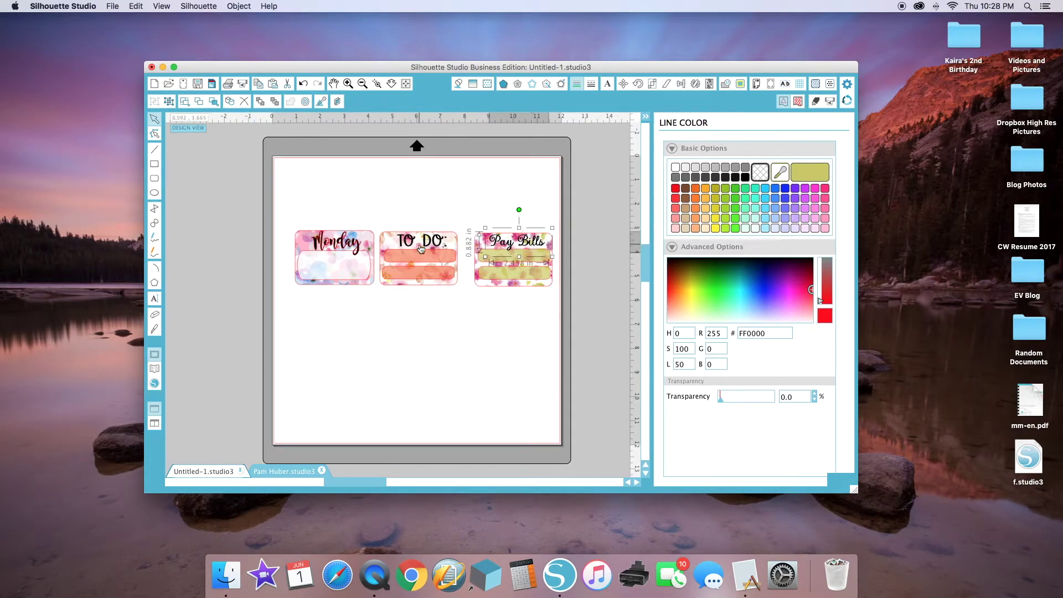
{"action": "left_click", "coordinate": [350, 270]}
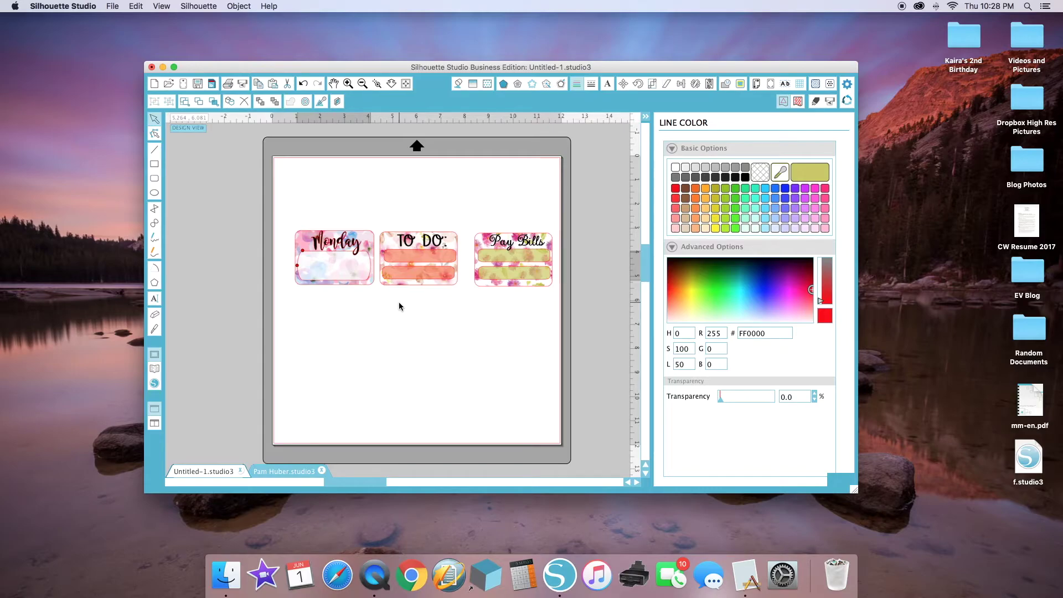
Add the "fancy labels set" design from the cloud library to the page and place it below the floral labels
{"action": "left_click", "coordinate": [154, 369]}
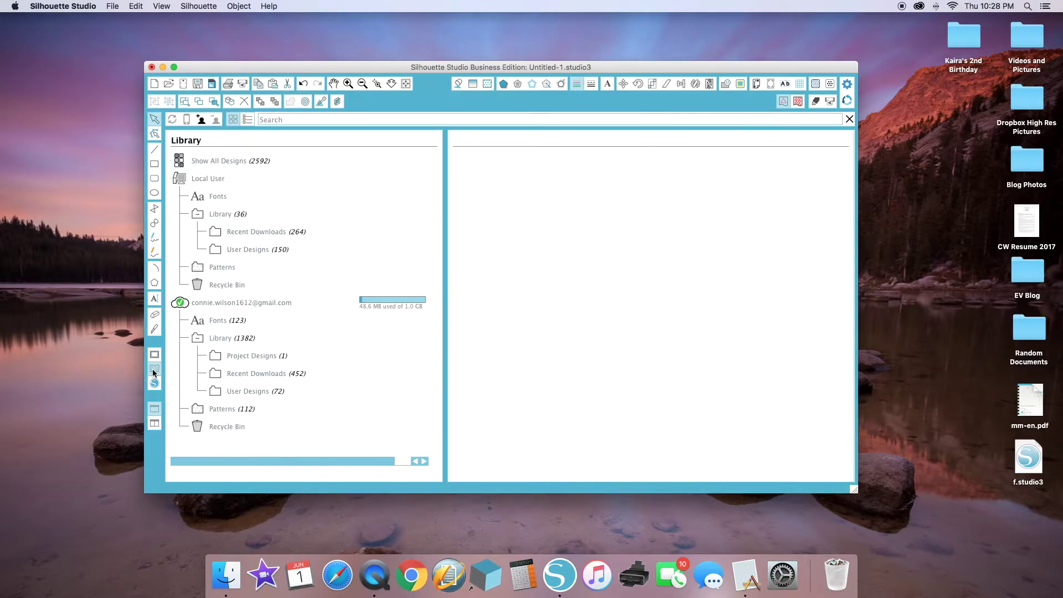
{"action": "left_click", "coordinate": [231, 338]}
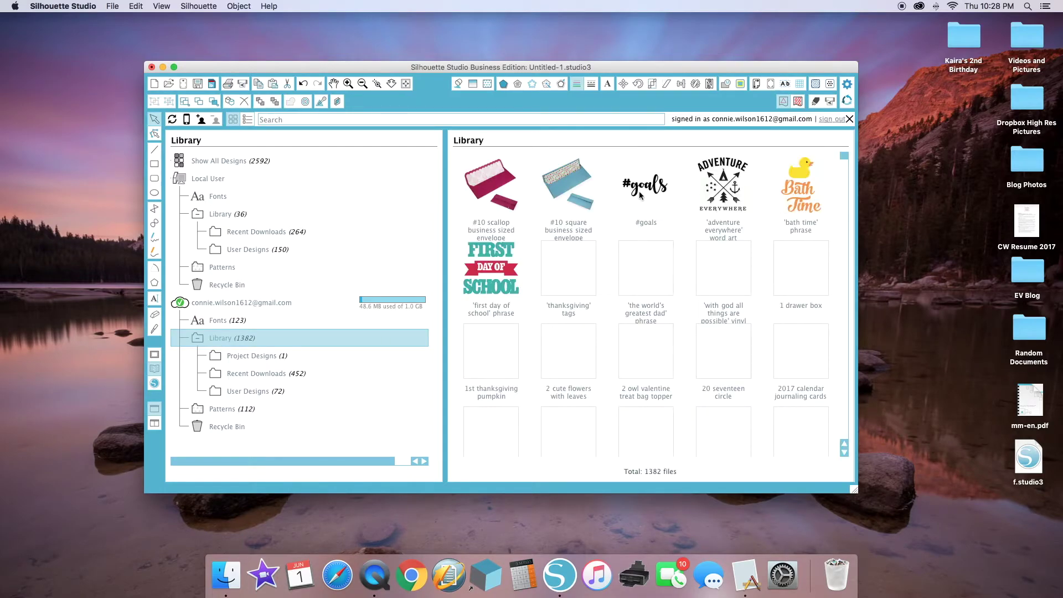
{"action": "left_click_drag", "start_coordinate": [842, 153], "coordinate": [845, 201]}
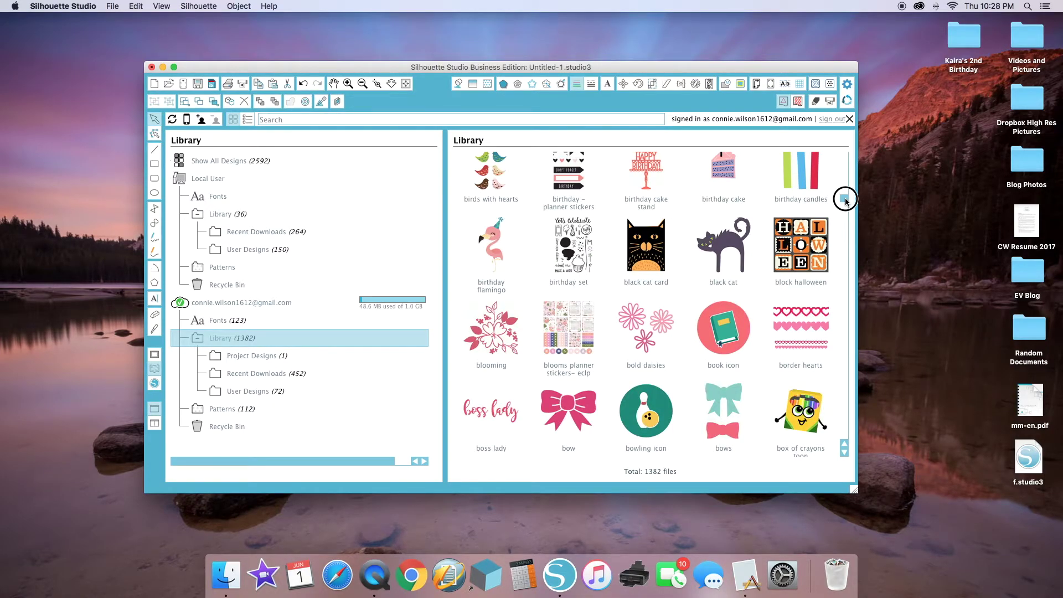
{"action": "left_click_drag", "start_coordinate": [845, 202], "coordinate": [845, 211]}
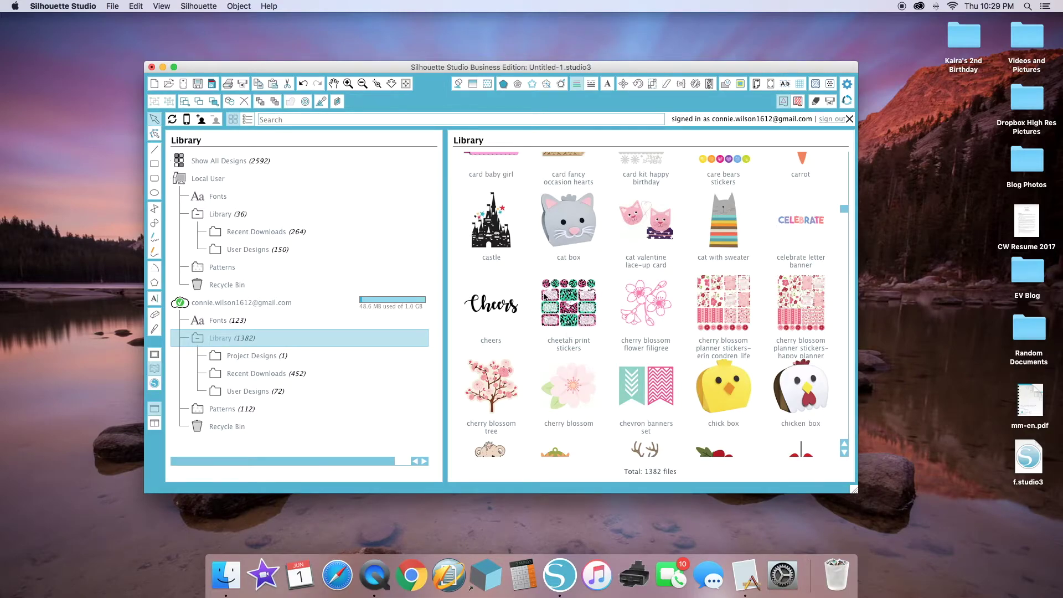
{"action": "left_click_drag", "start_coordinate": [843, 214], "coordinate": [841, 221]}
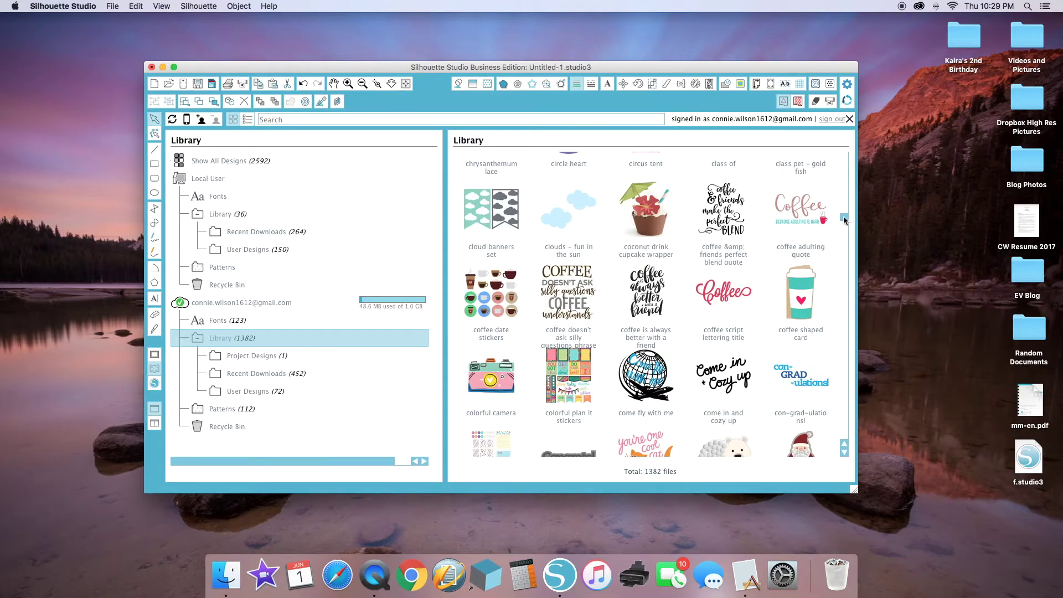
{"action": "left_click_drag", "start_coordinate": [844, 219], "coordinate": [843, 228]}
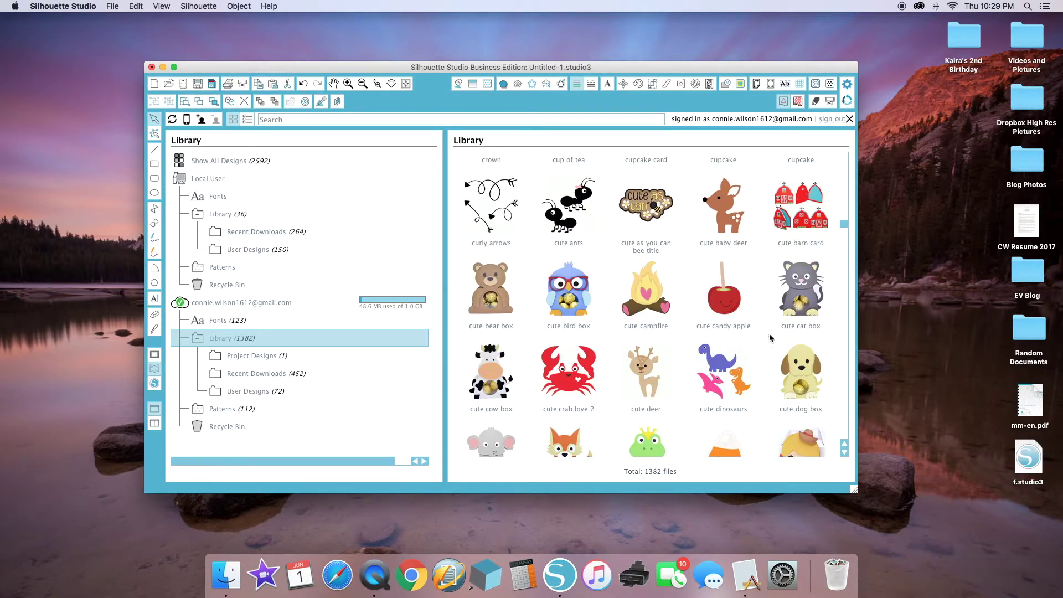
{"action": "scroll", "coordinate": [805, 270], "scroll_direction": "down", "scroll_amount": 2}
{"action": "scroll", "coordinate": [804, 267], "scroll_direction": "down", "scroll_amount": 6}
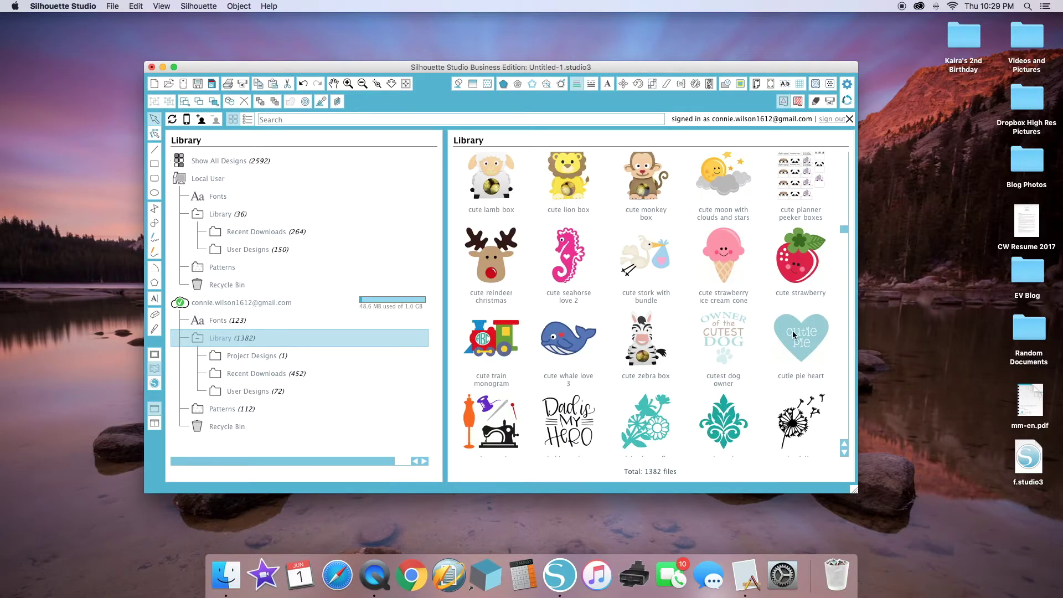
{"action": "scroll", "coordinate": [793, 334], "scroll_direction": "down", "scroll_amount": 6}
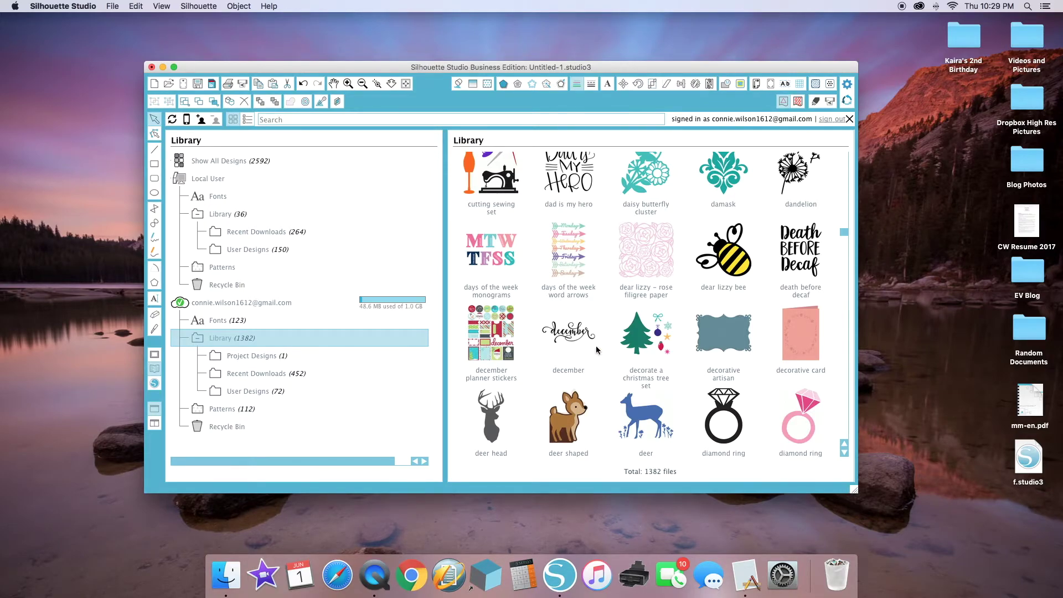
{"action": "left_click_drag", "start_coordinate": [845, 234], "coordinate": [841, 249]}
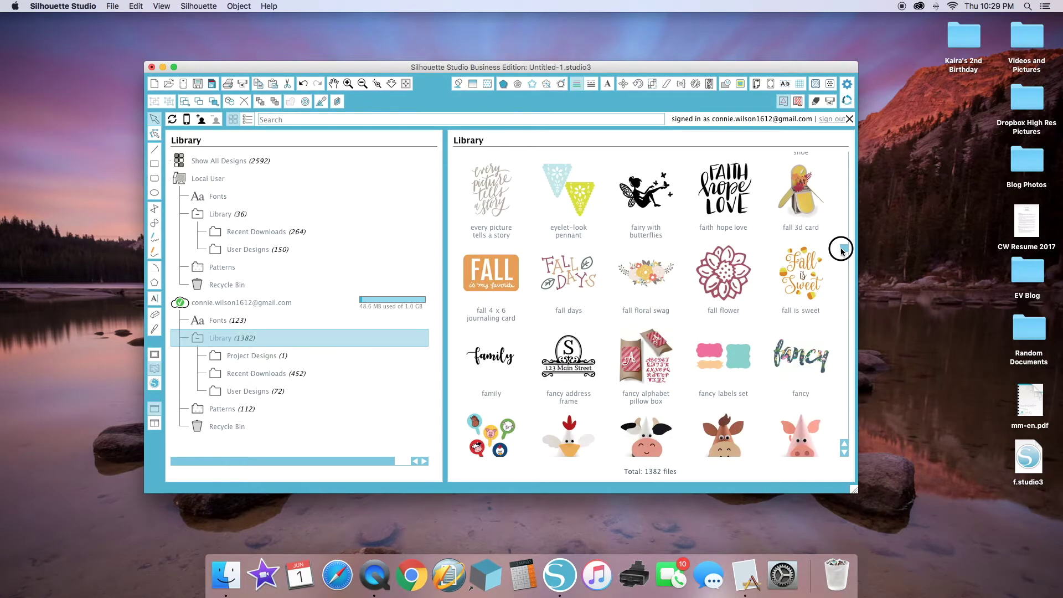
{"action": "left_click", "coordinate": [704, 358]}
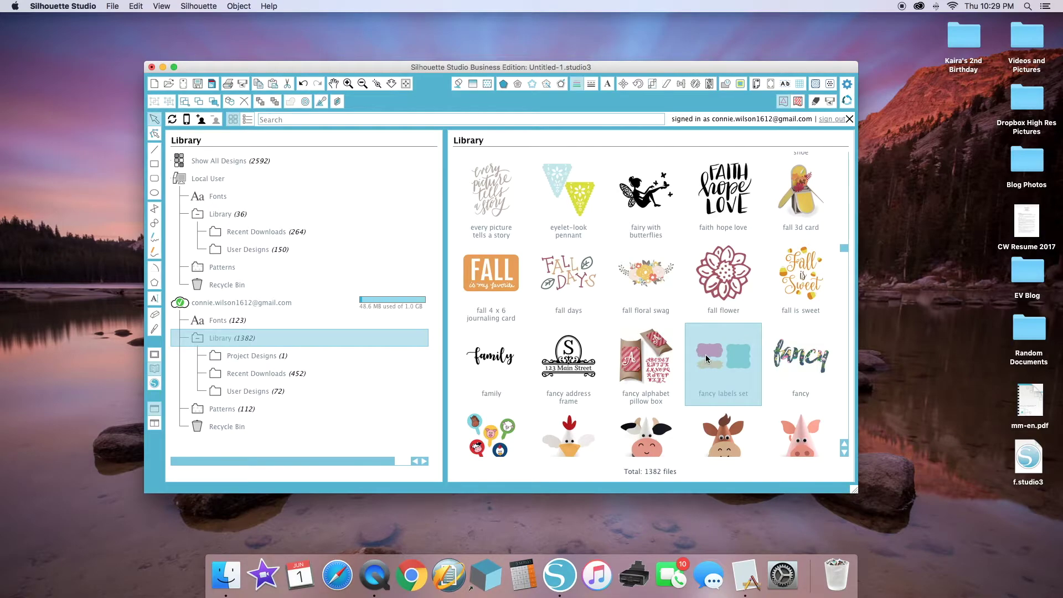
{"action": "double_click", "coordinate": [705, 354]}
{"action": "left_click_drag", "start_coordinate": [398, 311], "coordinate": [374, 355]}
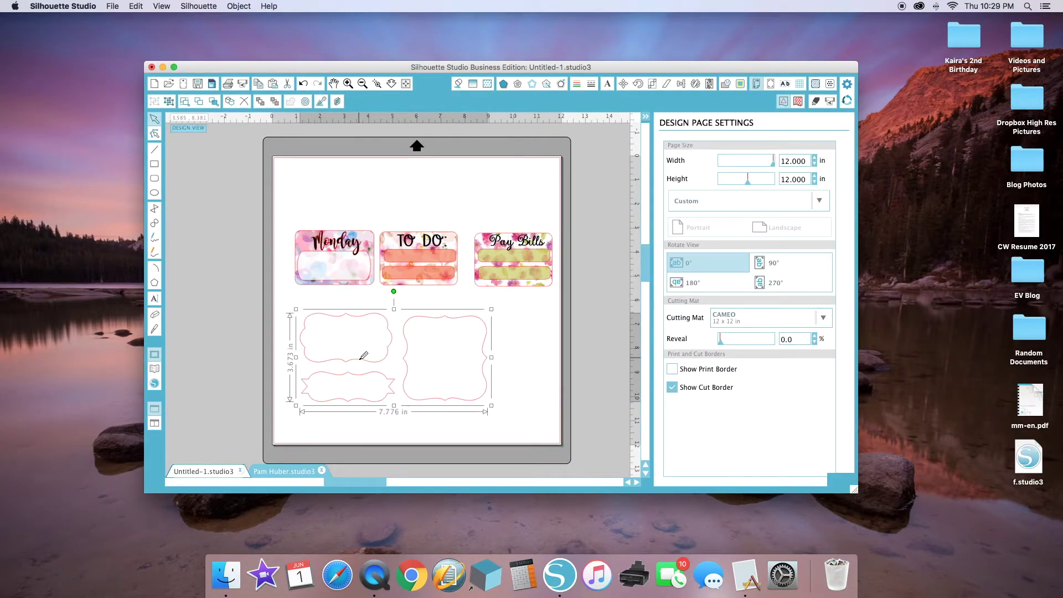
Ungroup the fancy labels set into separate label shapes
{"action": "right_click", "coordinate": [363, 355]}
{"action": "left_click", "coordinate": [387, 458]}
{"action": "left_click", "coordinate": [254, 325]}
Fill the smaller scalloped label above the banner with the multicoloured dot pattern
{"action": "left_click", "coordinate": [353, 317]}
{"action": "left_click", "coordinate": [458, 84]}
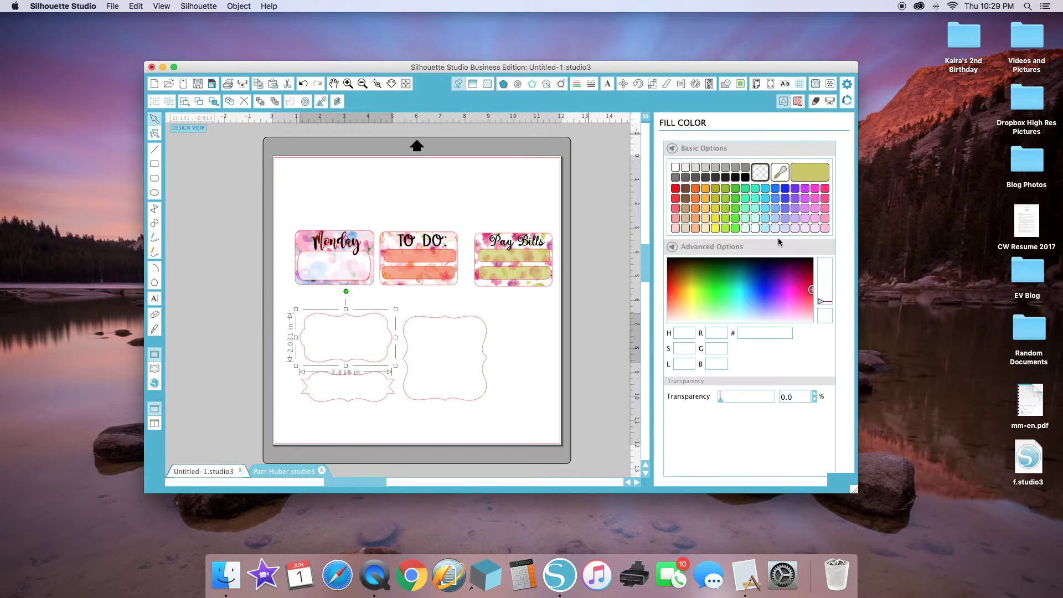
{"action": "left_click", "coordinate": [486, 84]}
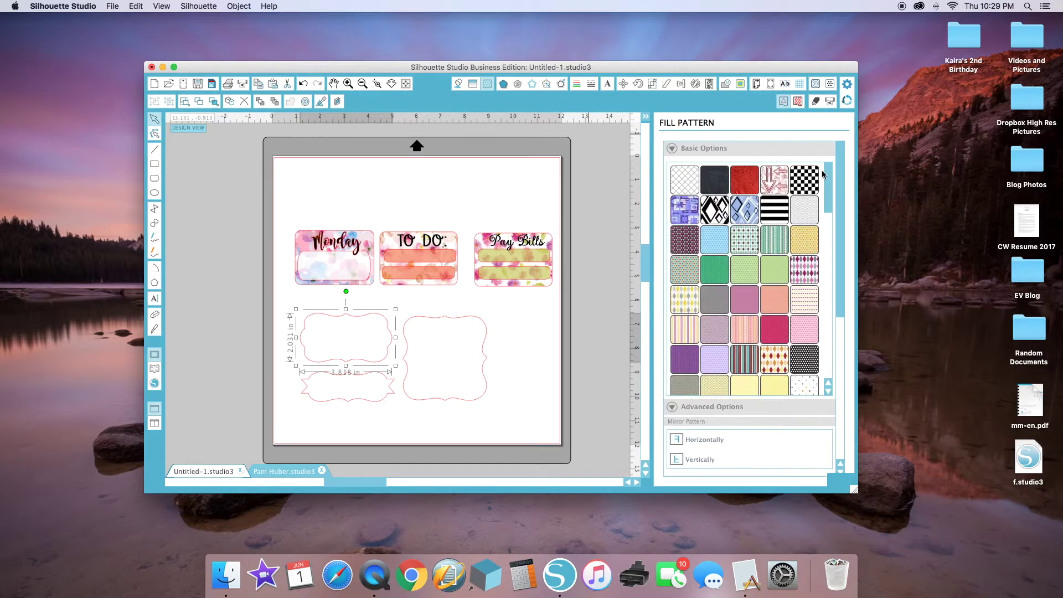
{"action": "mouse_move", "coordinate": [841, 189]}
{"action": "left_mouse_down"}
{"action": "mouse_move", "coordinate": [828, 284]}
{"action": "mouse_move", "coordinate": [836, 207]}
{"action": "left_mouse_up"}
{"action": "left_click", "coordinate": [803, 321]}
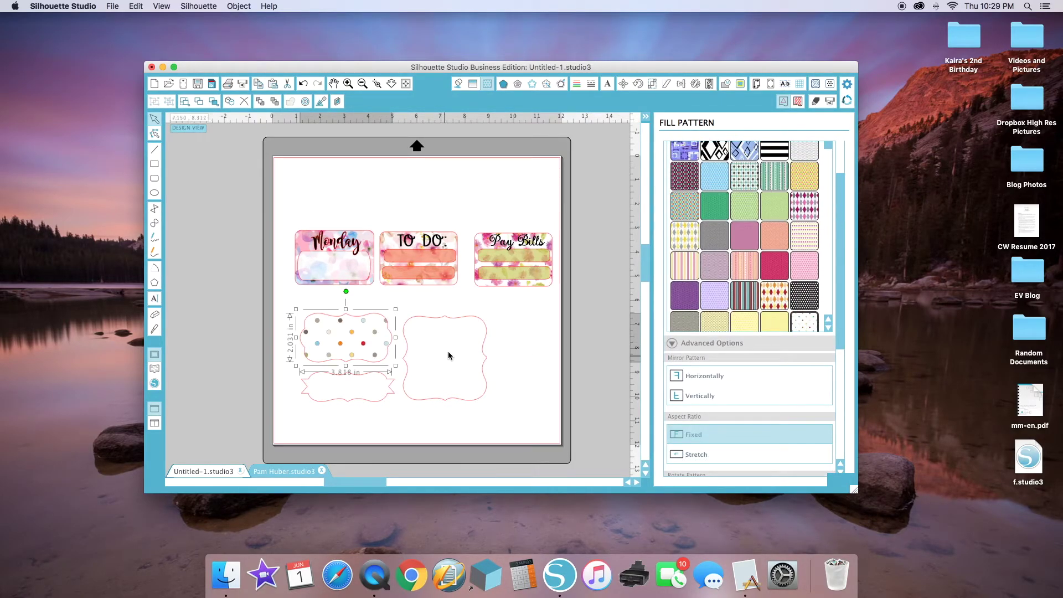
Fill the scalloped label above the banner with the black and white stripe pattern
{"action": "left_click", "coordinate": [451, 356]}
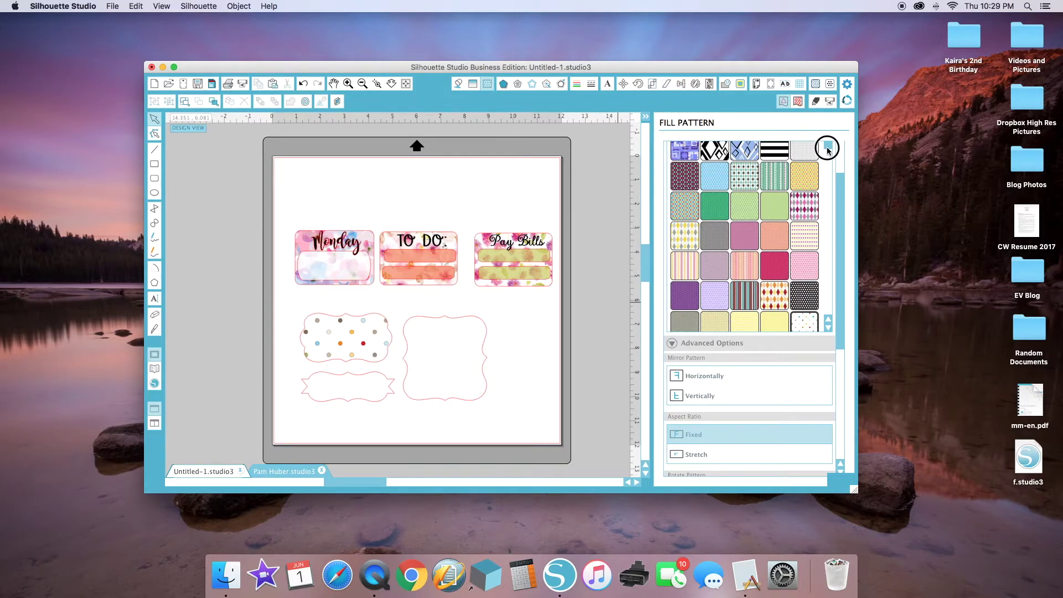
{"action": "left_click_drag", "start_coordinate": [827, 148], "coordinate": [827, 147]}
{"action": "left_click", "coordinate": [324, 339]}
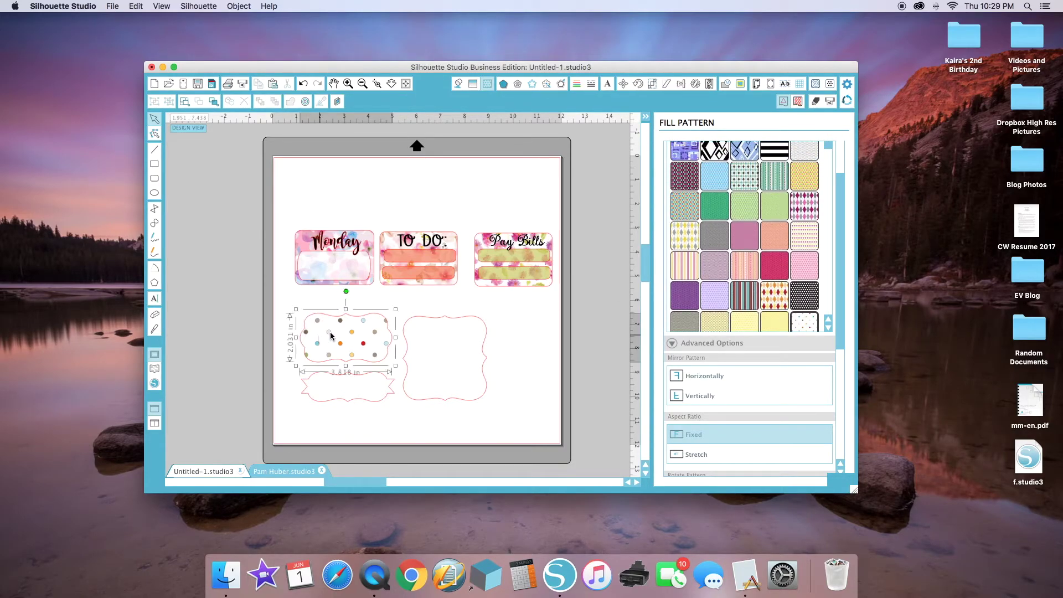
{"action": "left_click", "coordinate": [774, 153]}
Fill the large label with the black pattern with white dots and the banner label with the black hearts pattern
{"action": "left_click", "coordinate": [427, 323]}
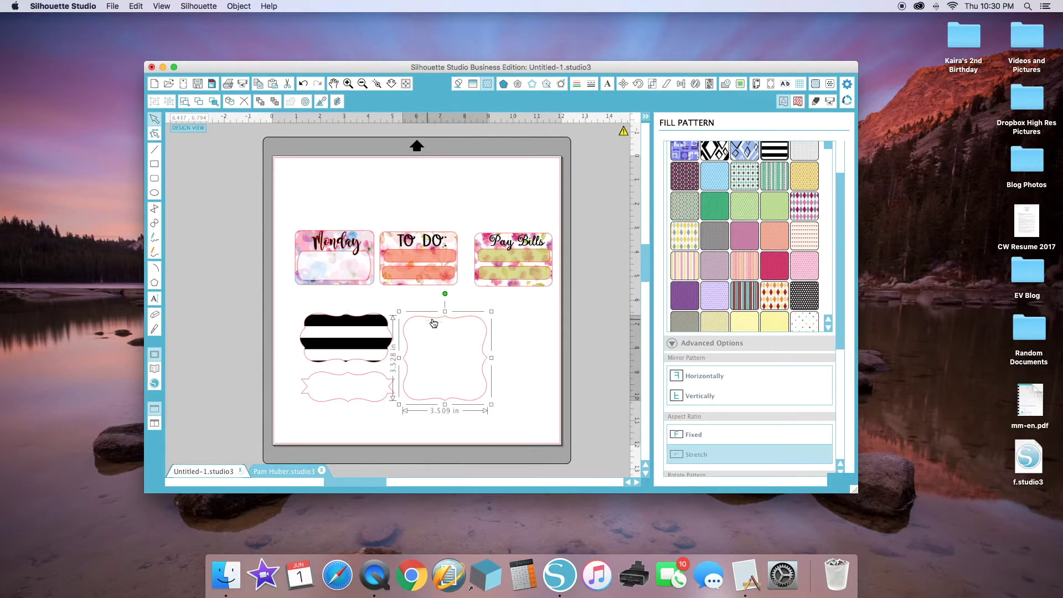
{"action": "left_click_drag", "start_coordinate": [827, 149], "coordinate": [826, 148]}
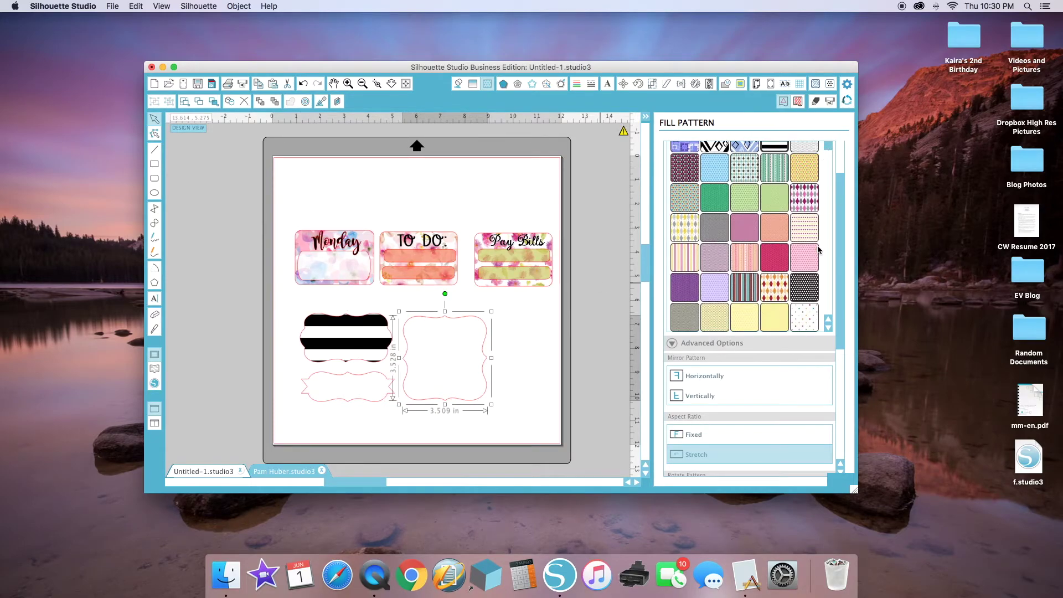
{"action": "left_click", "coordinate": [803, 288]}
{"action": "left_click", "coordinate": [303, 387]}
{"action": "left_click_drag", "start_coordinate": [823, 150], "coordinate": [825, 271]}
{"action": "left_click", "coordinate": [788, 291]}
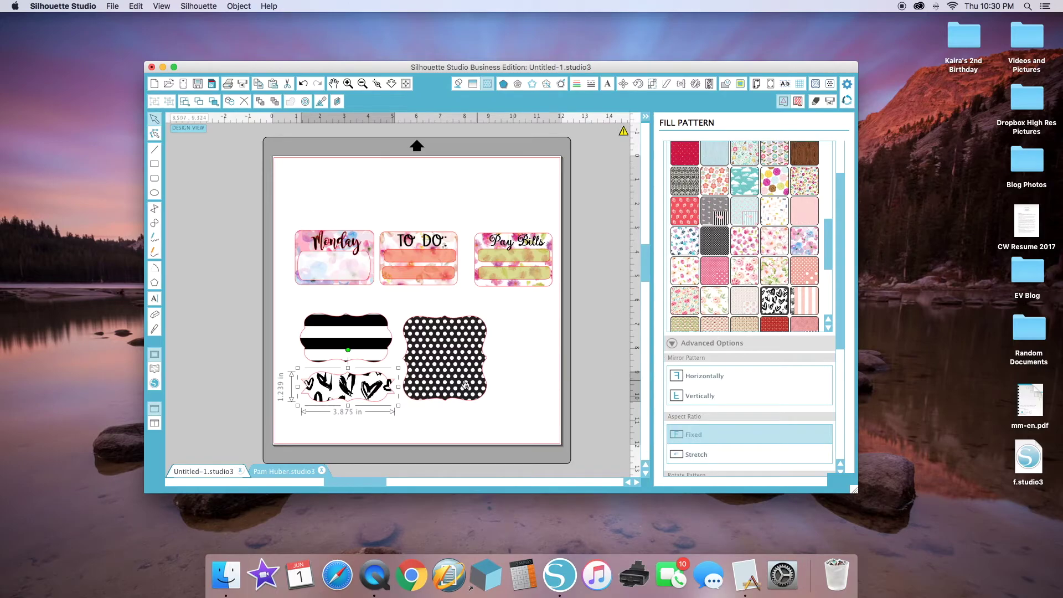
Move the three floral labels up the page and stretch the heart-patterned banner label to about 2.25 in tall
{"action": "left_click_drag", "start_coordinate": [351, 233], "coordinate": [350, 184]}
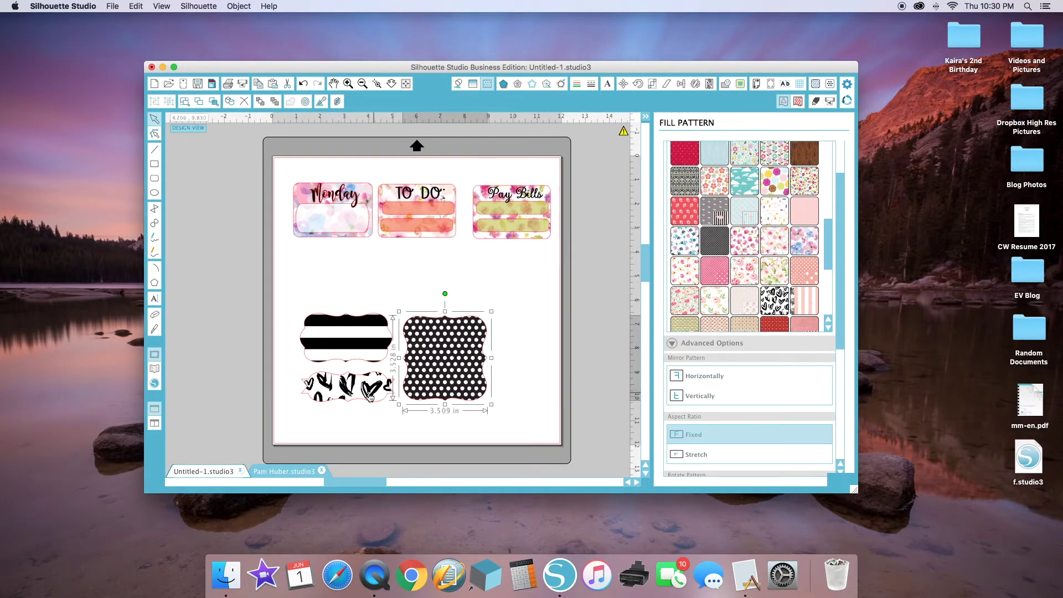
{"action": "left_click", "coordinate": [350, 394]}
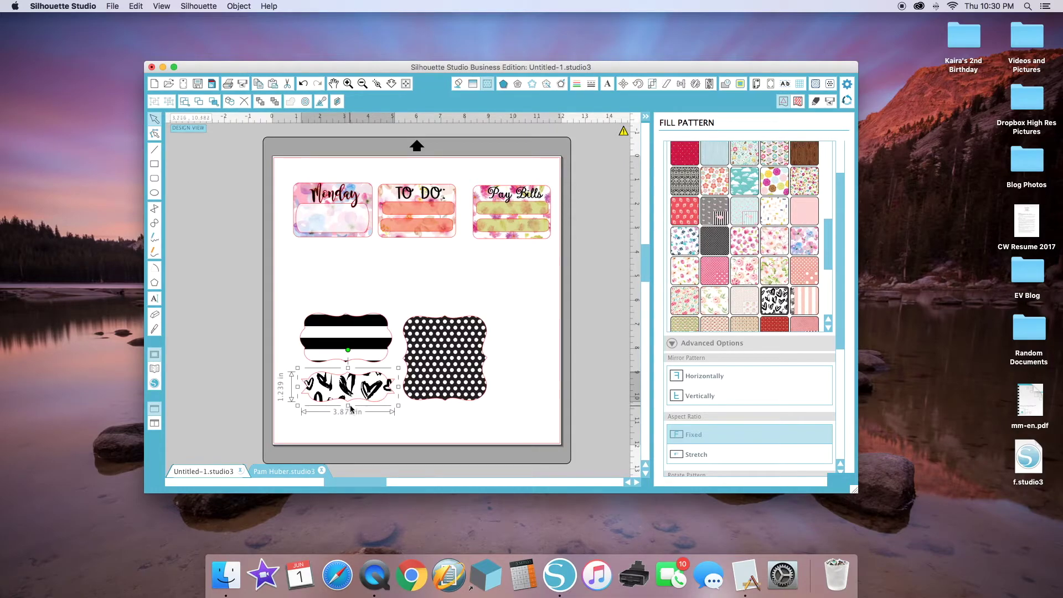
{"action": "left_click_drag", "start_coordinate": [350, 407], "coordinate": [349, 434]}
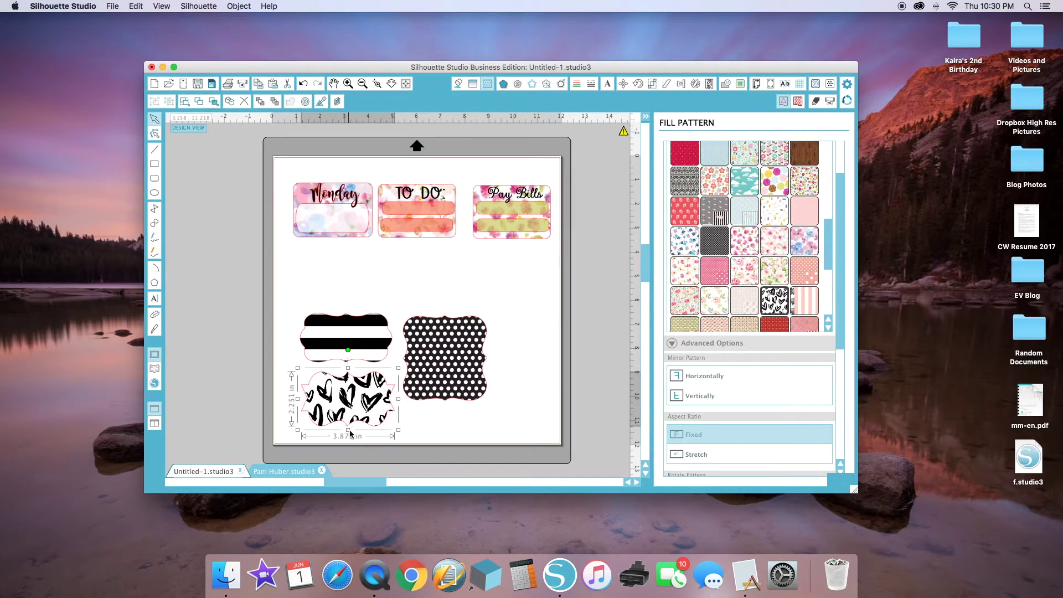
Move the dotted label slightly up and right, and draw a rectangle about 2.5 in tall overlapping its upper corner
{"action": "left_click_drag", "start_coordinate": [443, 338], "coordinate": [455, 324]}
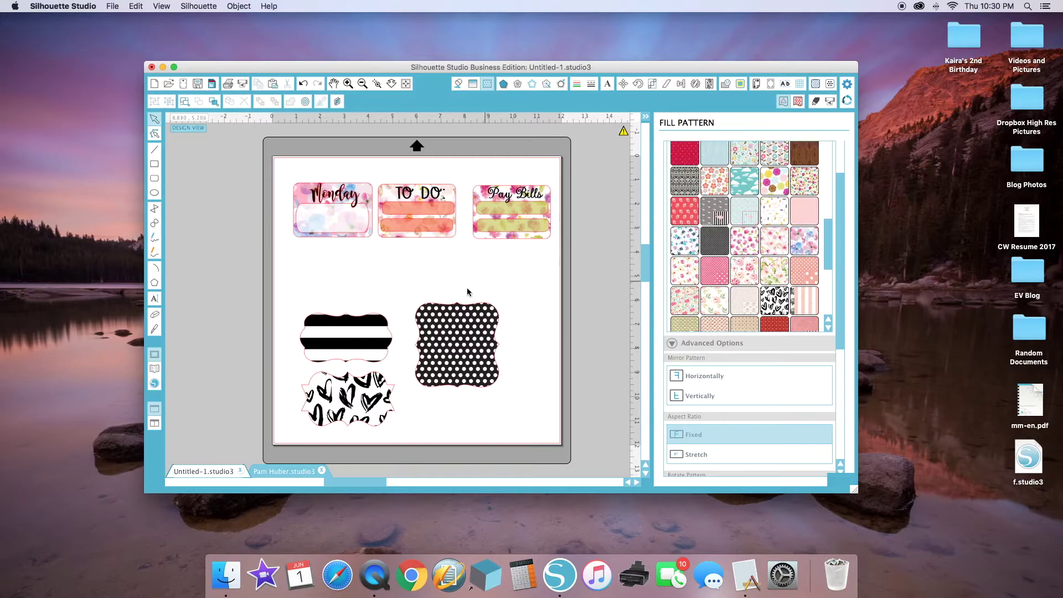
{"action": "left_click", "coordinate": [155, 165]}
{"action": "left_click_drag", "start_coordinate": [393, 259], "coordinate": [459, 320]}
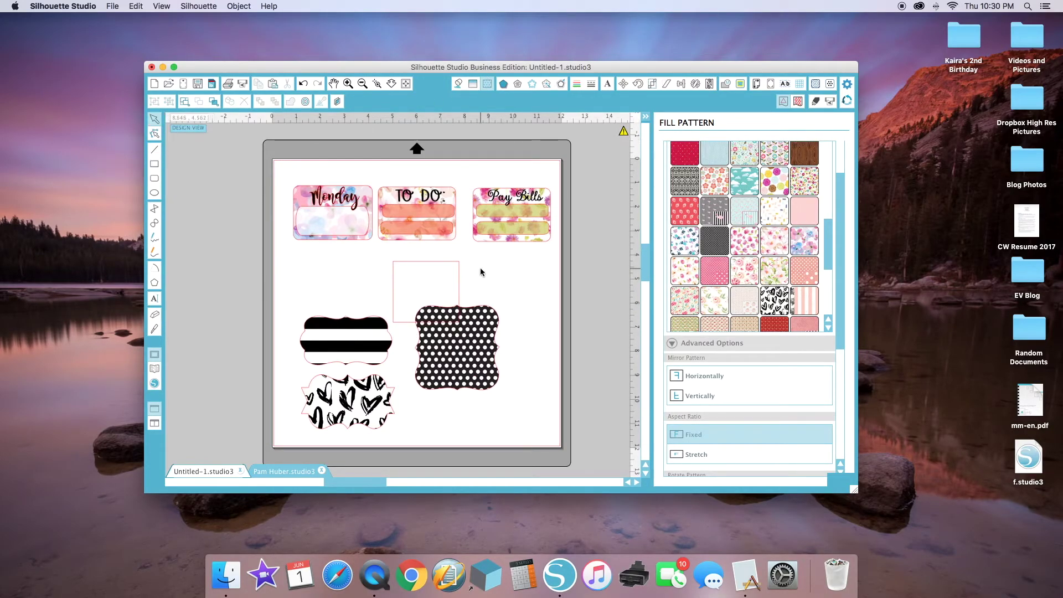
Fill the rectangle with white at 48% transparency and center it on the dotted label
{"action": "left_click", "coordinate": [427, 260]}
{"action": "left_click", "coordinate": [458, 83]}
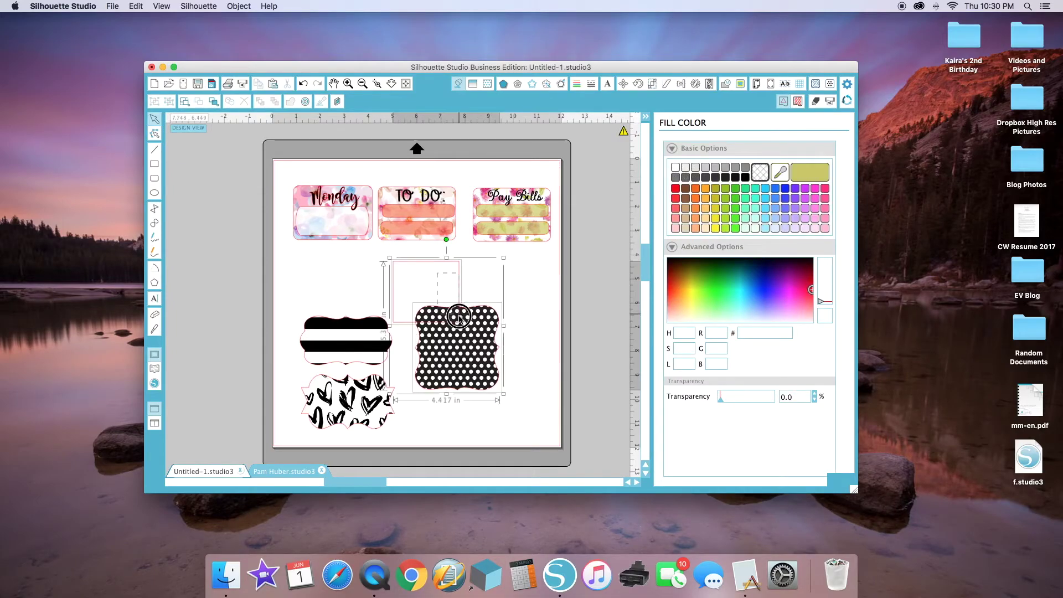
{"action": "left_click", "coordinate": [457, 252]}
{"action": "left_click", "coordinate": [430, 262]}
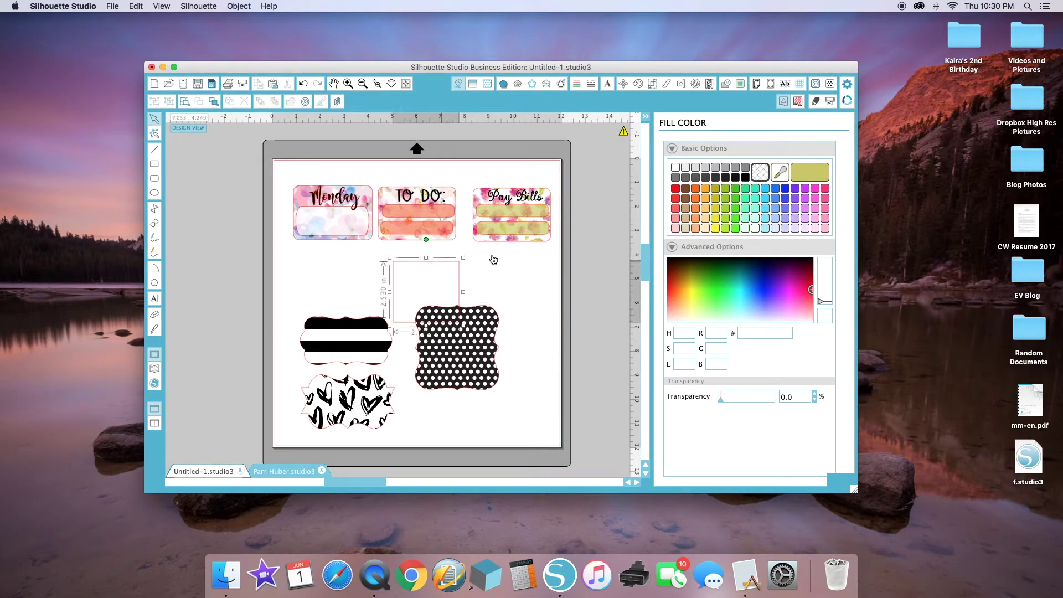
{"action": "left_click", "coordinate": [679, 167]}
{"action": "left_click_drag", "start_coordinate": [724, 398], "coordinate": [744, 397]}
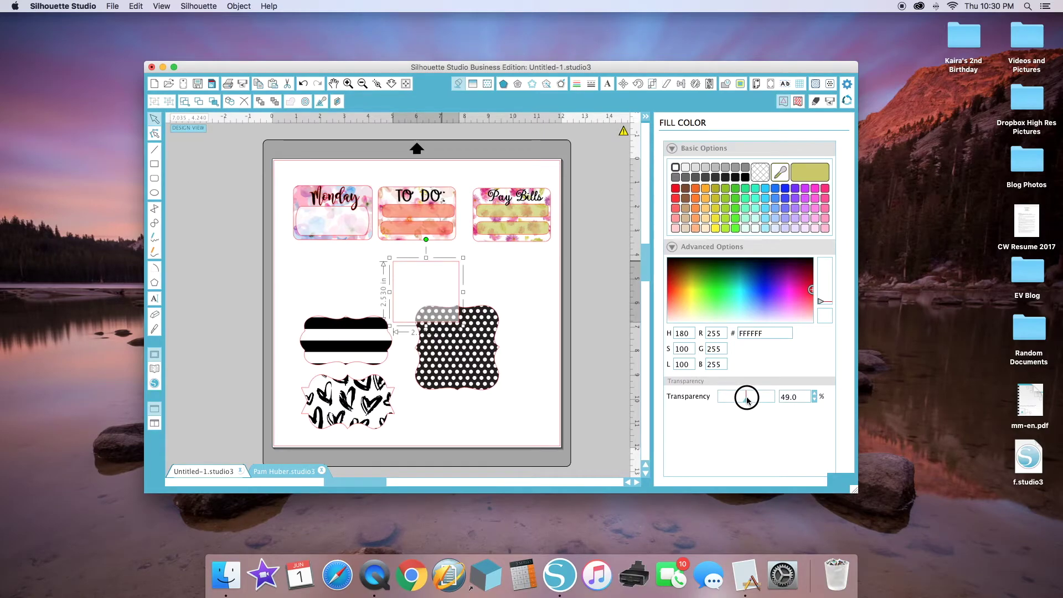
{"action": "left_click_drag", "start_coordinate": [444, 297], "coordinate": [473, 348]}
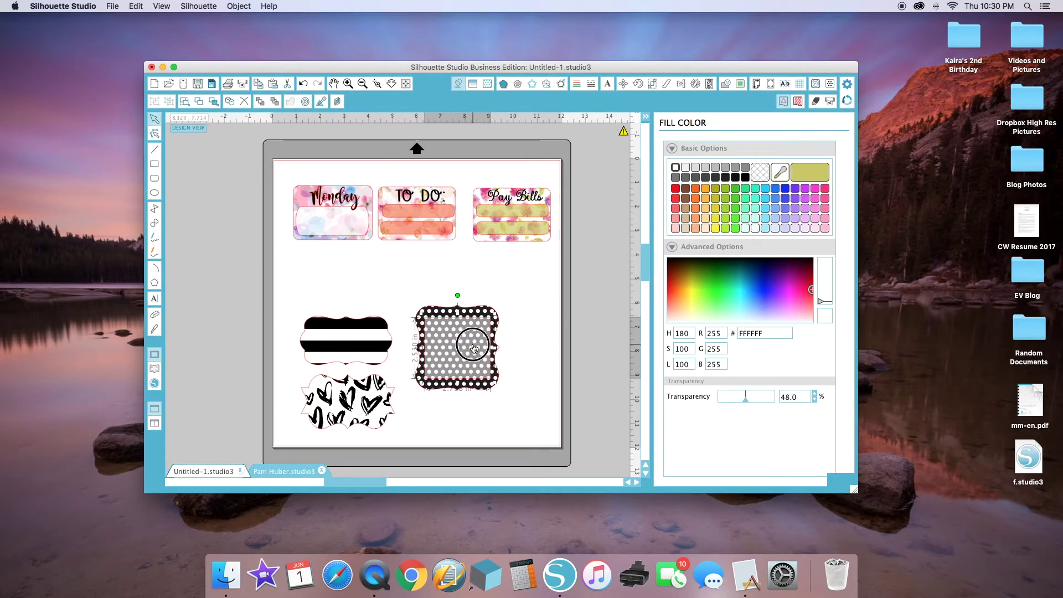
{"action": "key", "text": "Escape"}
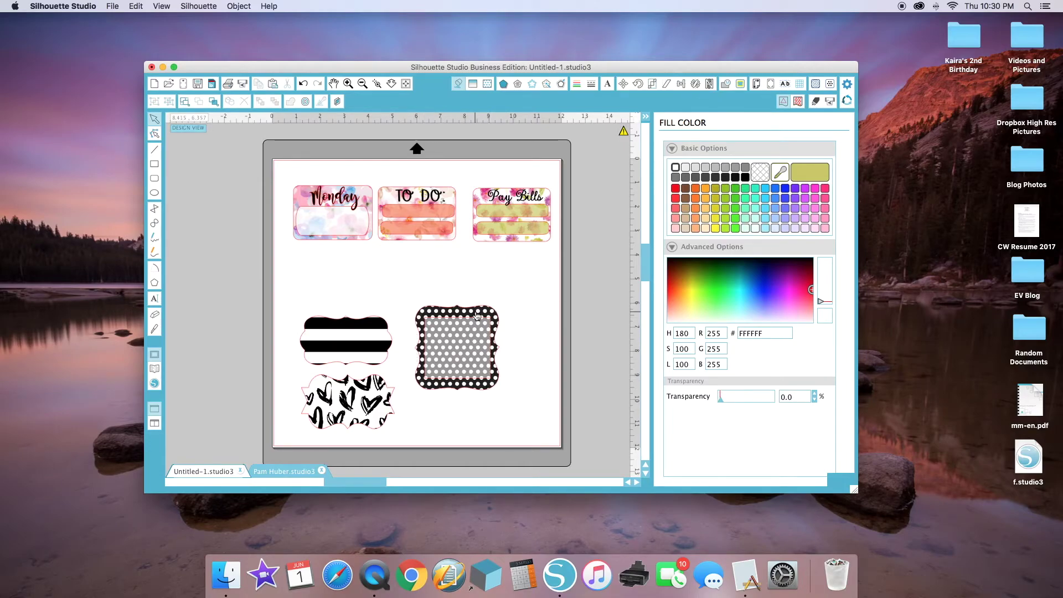
Draw an ellipse about 2.85 in wide and 1.24 in tall above the striped label
{"action": "left_click", "coordinate": [371, 339]}
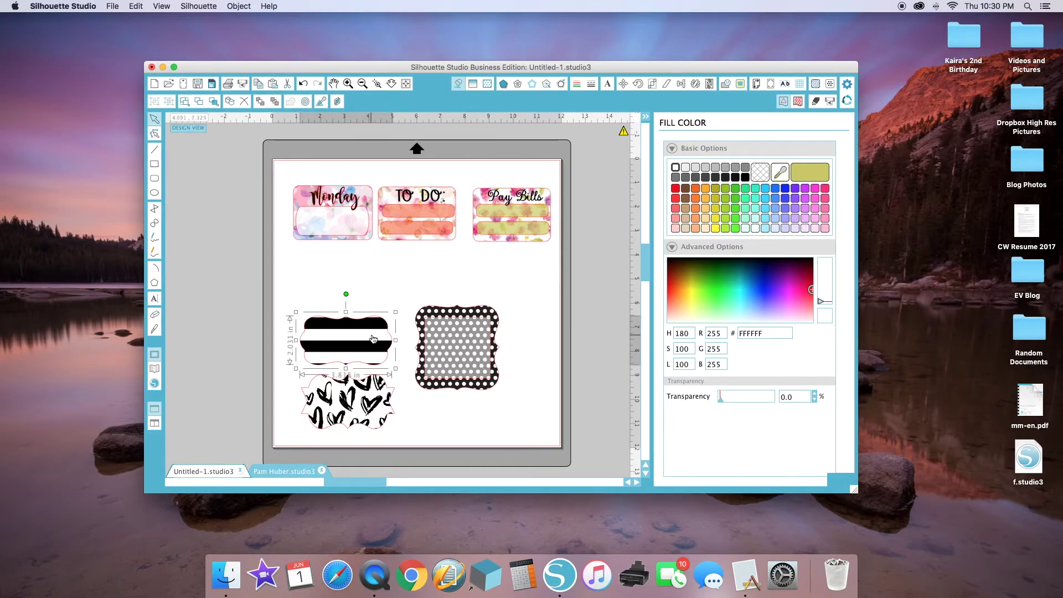
{"action": "key", "text": "Escape"}
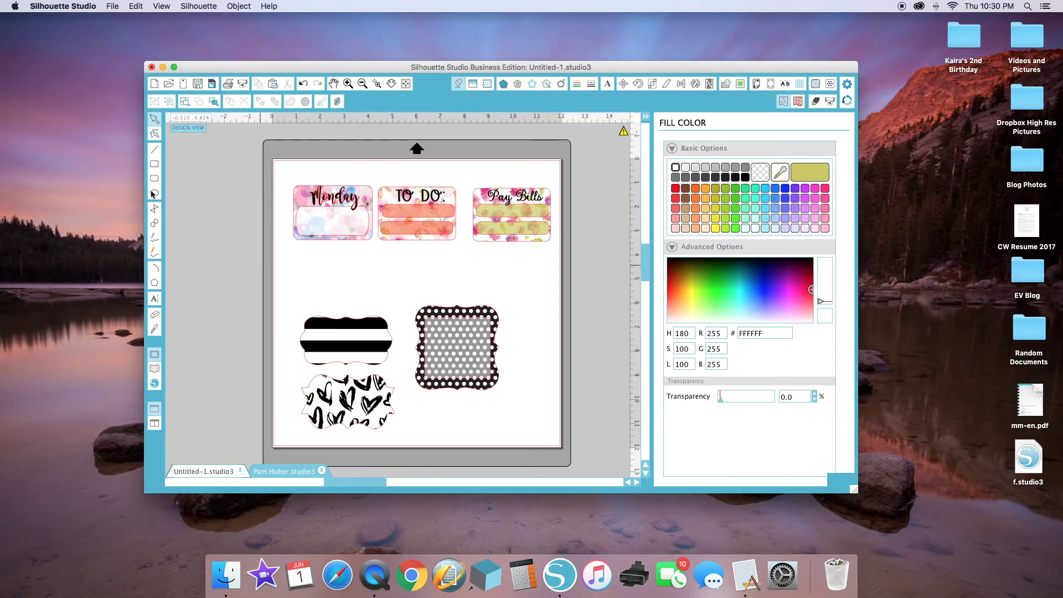
{"action": "left_click_drag", "start_coordinate": [304, 272], "coordinate": [373, 304]}
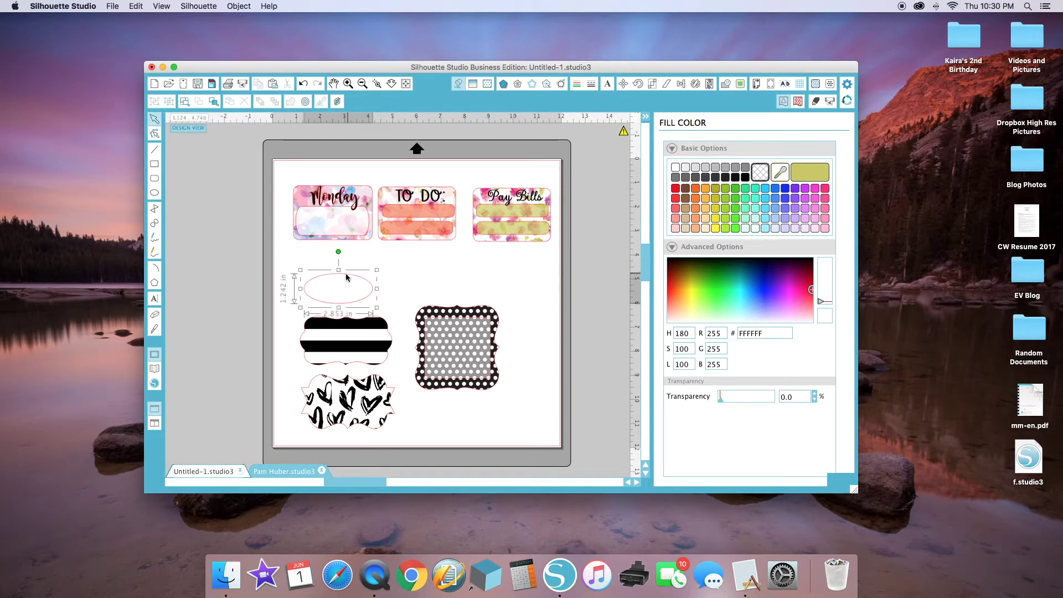
Fill the ellipse with bright pink at 43.9% transparency and place it in the middle of the striped label
{"action": "left_click", "coordinate": [825, 189]}
{"action": "mouse_move", "coordinate": [733, 399]}
{"action": "left_mouse_down"}
{"action": "mouse_move", "coordinate": [751, 399]}
{"action": "mouse_move", "coordinate": [743, 397]}
{"action": "left_mouse_up"}
{"action": "left_click_drag", "start_coordinate": [350, 293], "coordinate": [357, 345]}
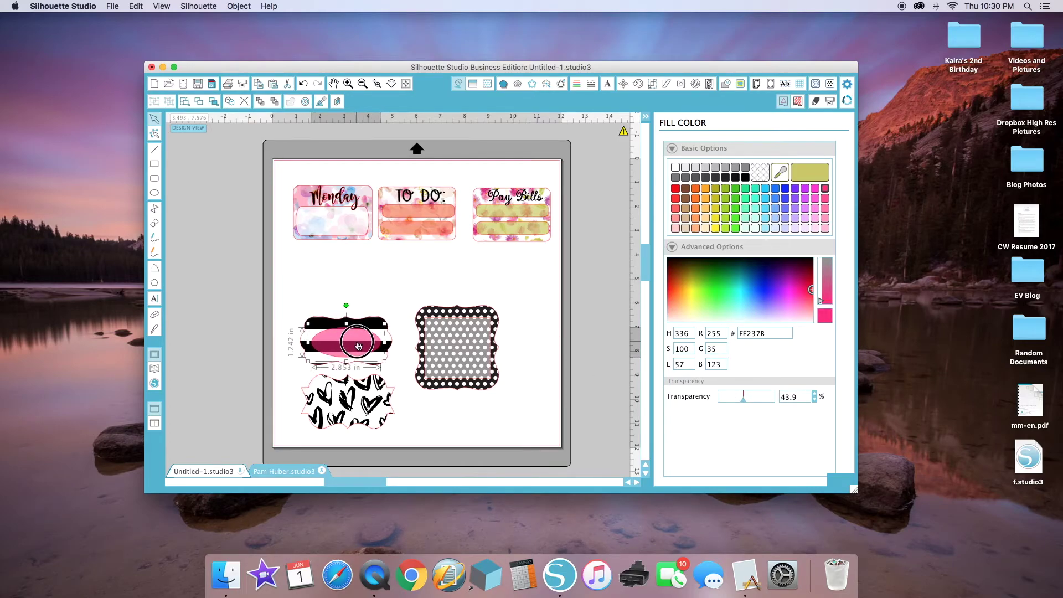
{"action": "left_click_drag", "start_coordinate": [346, 325], "coordinate": [347, 323]}
Draw a wide rounded rectangle in the empty space above the striped label
{"action": "left_click", "coordinate": [353, 409]}
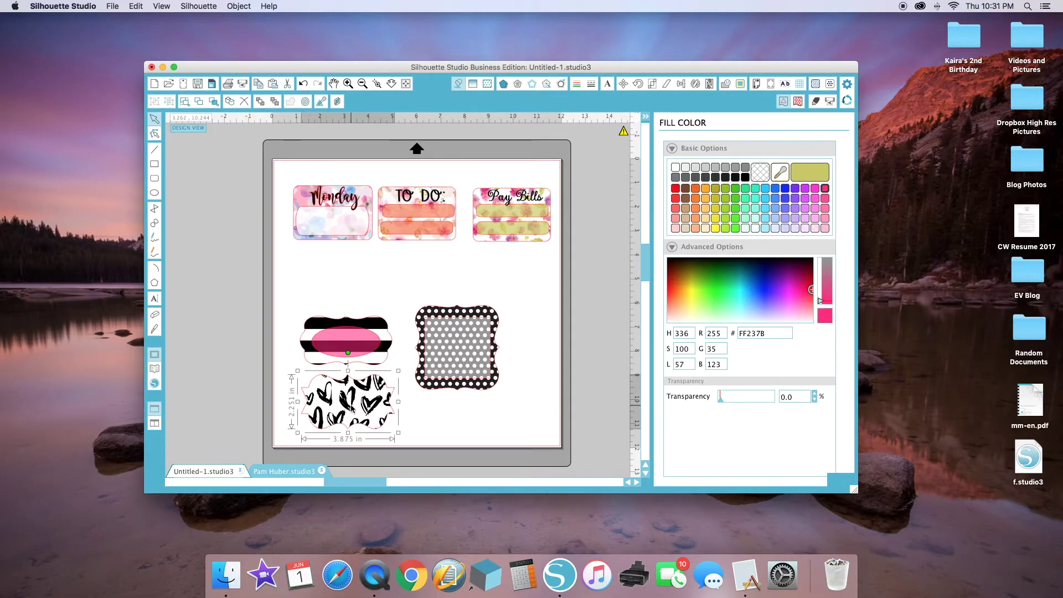
{"action": "left_click", "coordinate": [154, 178]}
{"action": "left_click_drag", "start_coordinate": [315, 266], "coordinate": [390, 291]}
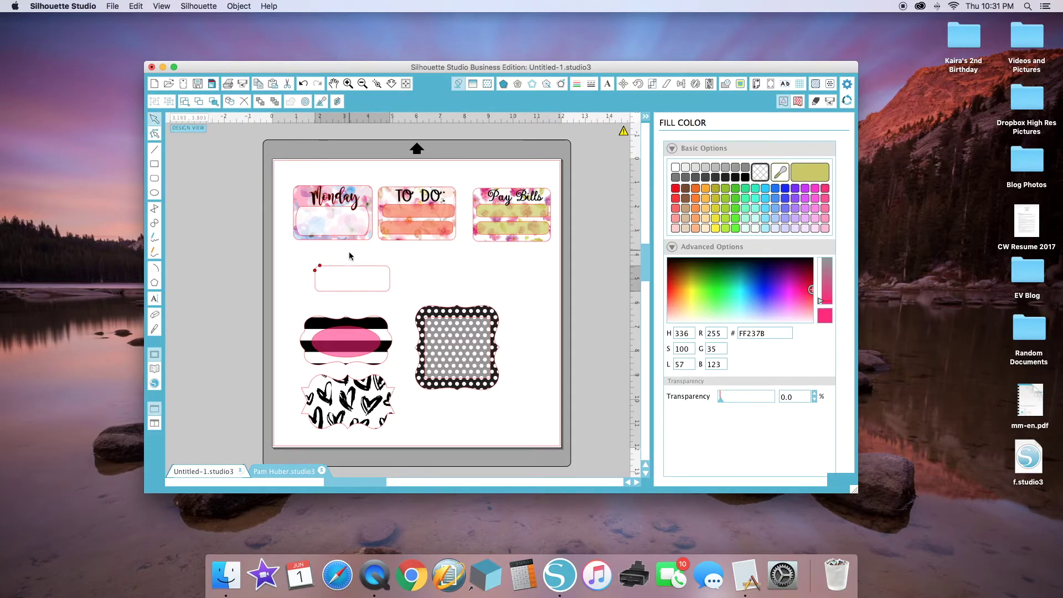
Fill the rounded rectangle with pale mint green at 32.5% transparency and center it on the heart-patterned label
{"action": "left_click", "coordinate": [344, 270]}
{"action": "left_click", "coordinate": [755, 209]}
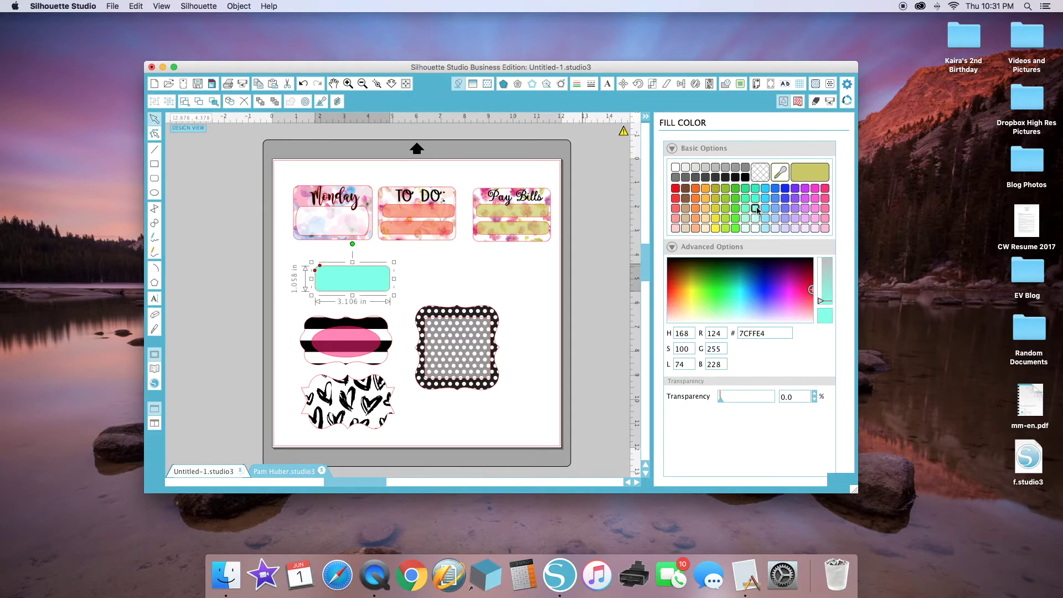
{"action": "left_click", "coordinate": [744, 218]}
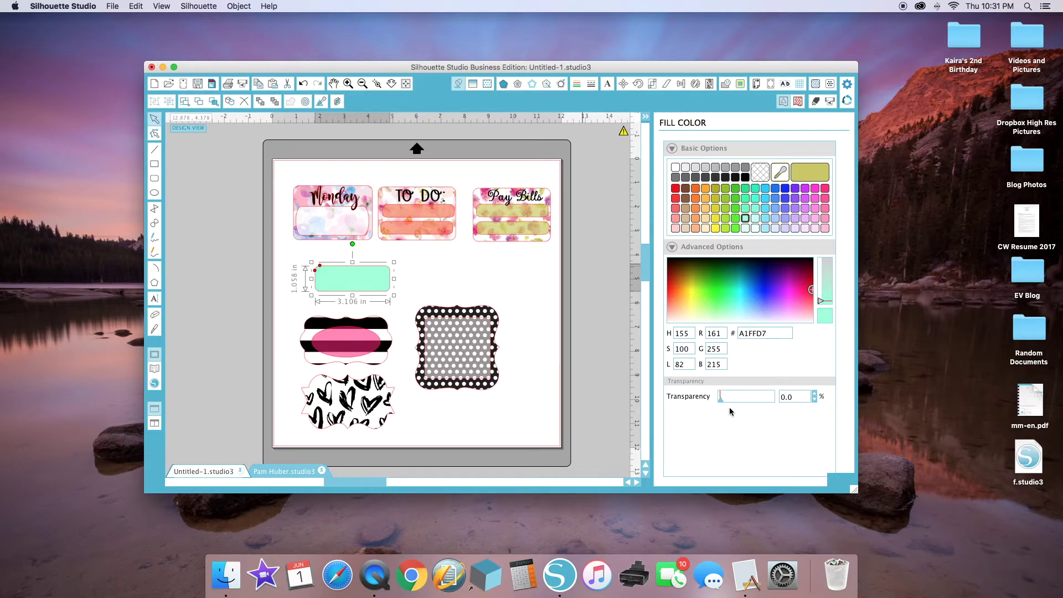
{"action": "left_click_drag", "start_coordinate": [720, 399], "coordinate": [737, 399]}
{"action": "left_click_drag", "start_coordinate": [366, 280], "coordinate": [363, 403]}
{"action": "left_click", "coordinate": [433, 411]}
{"action": "left_click", "coordinate": [375, 409]}
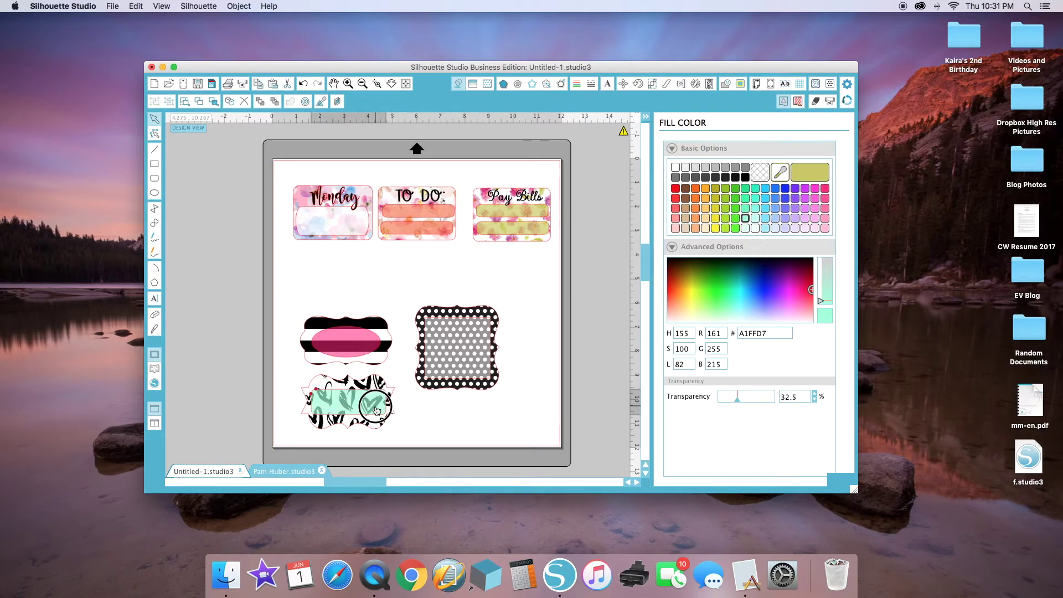
{"action": "left_click", "coordinate": [416, 411]}
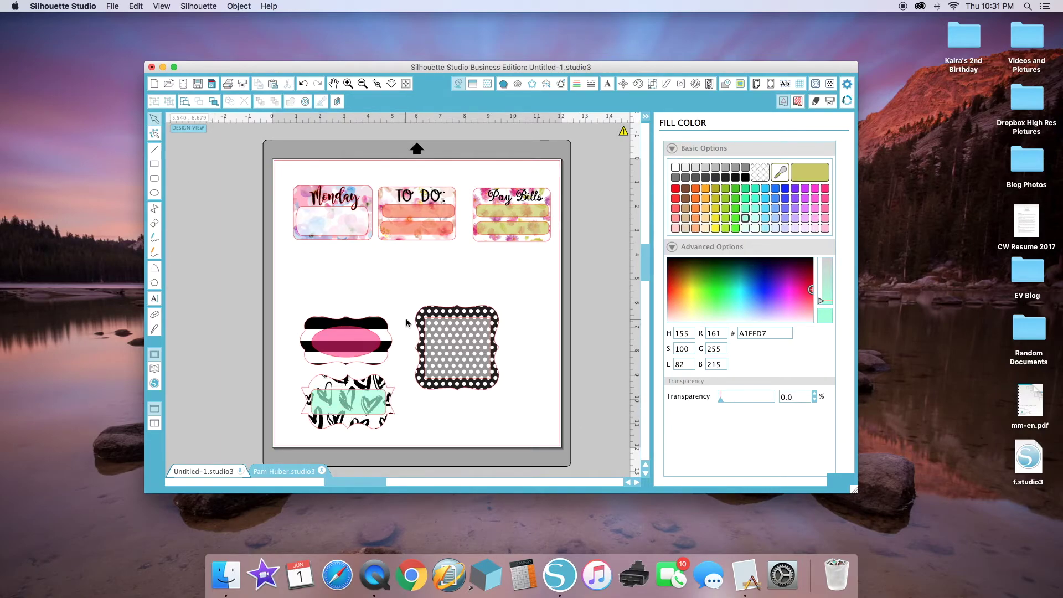
Move the striped, heart-patterned and dotted labels together up and slightly left, closer to the floral labels
{"action": "left_click_drag", "start_coordinate": [521, 426], "coordinate": [330, 290]}
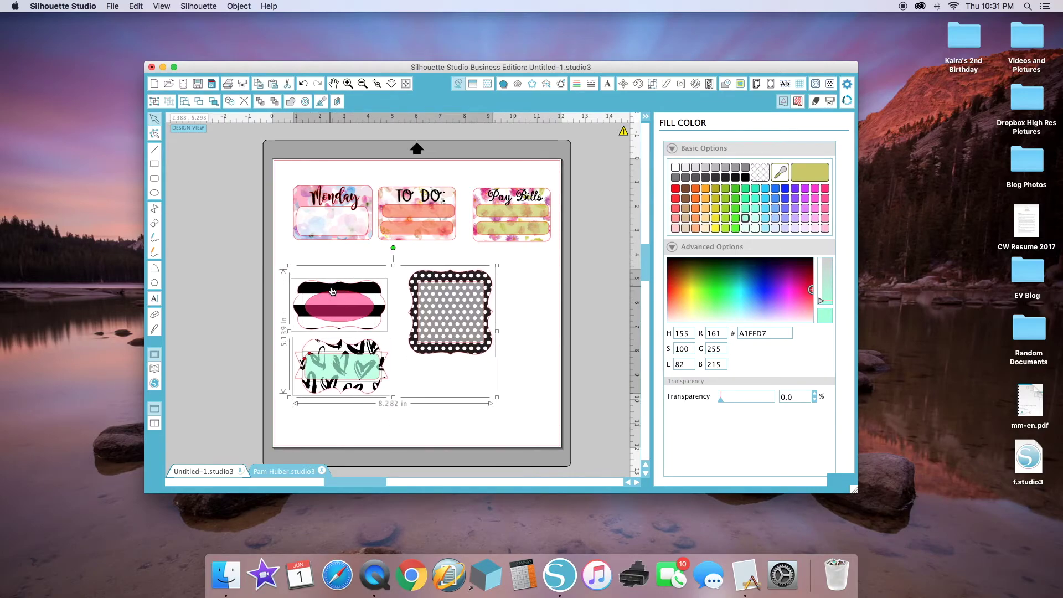
{"action": "left_click", "coordinate": [519, 294]}
Set the design page size to 8.5 in wide by 11 in tall
{"action": "left_click", "coordinate": [759, 84]}
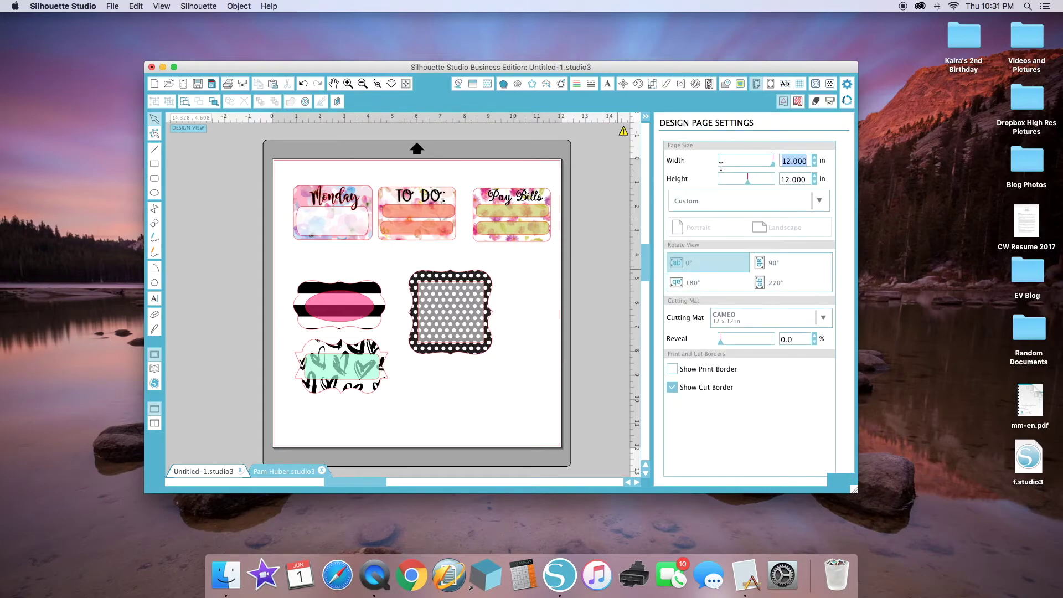
{"action": "key", "text": "Tab"}
{"action": "type", "text": "11"}
{"action": "key", "text": "Return"}
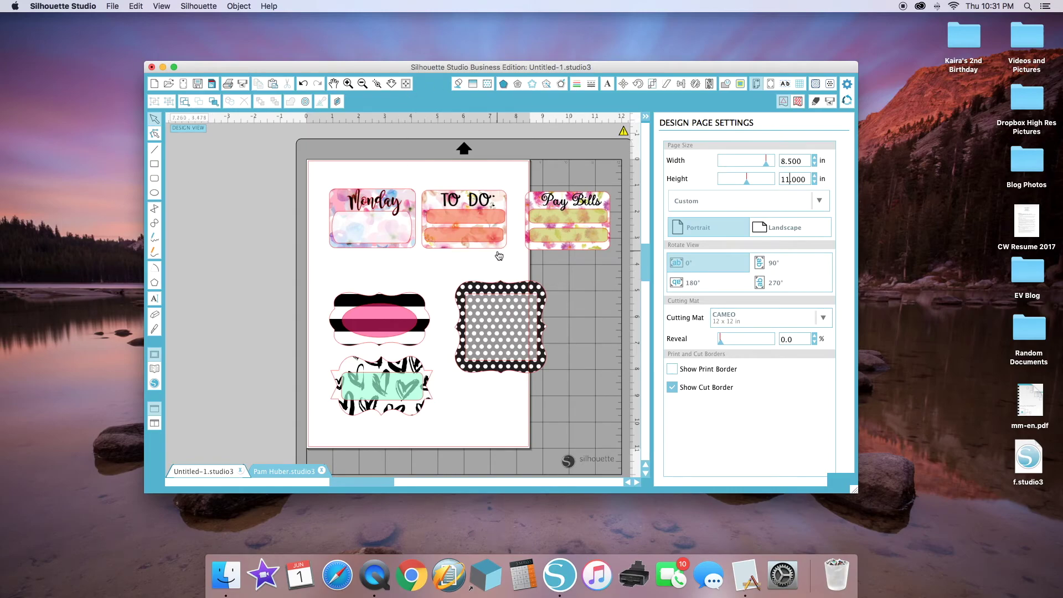
Turn on Type 1 registration marks and show the print border on the page
{"action": "left_click", "coordinate": [771, 85]}
{"action": "left_click", "coordinate": [767, 164]}
{"action": "left_click", "coordinate": [759, 205]}
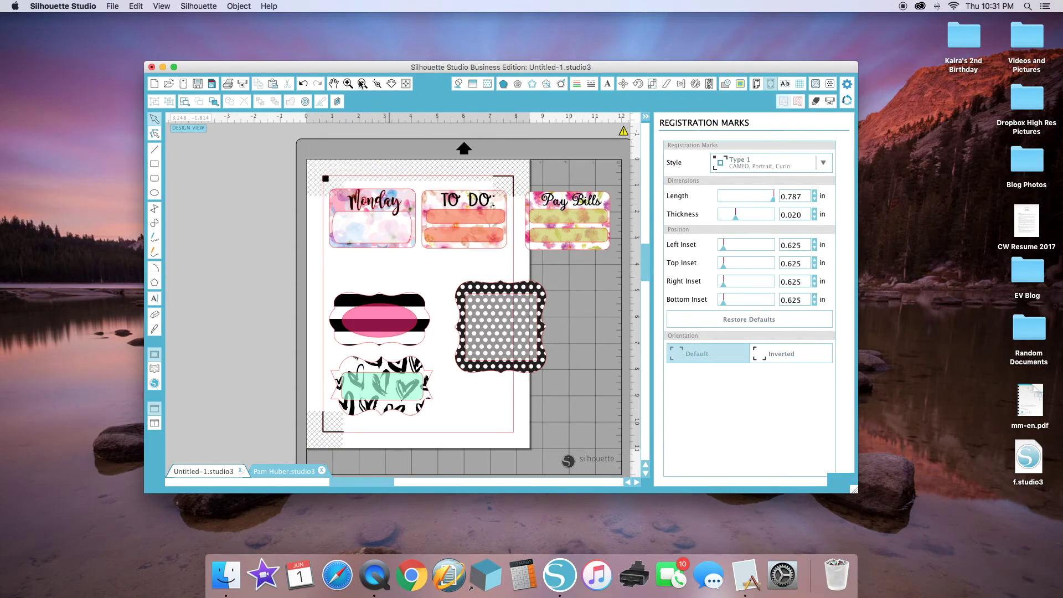
{"action": "left_click", "coordinate": [756, 84]}
{"action": "left_click", "coordinate": [672, 369]}
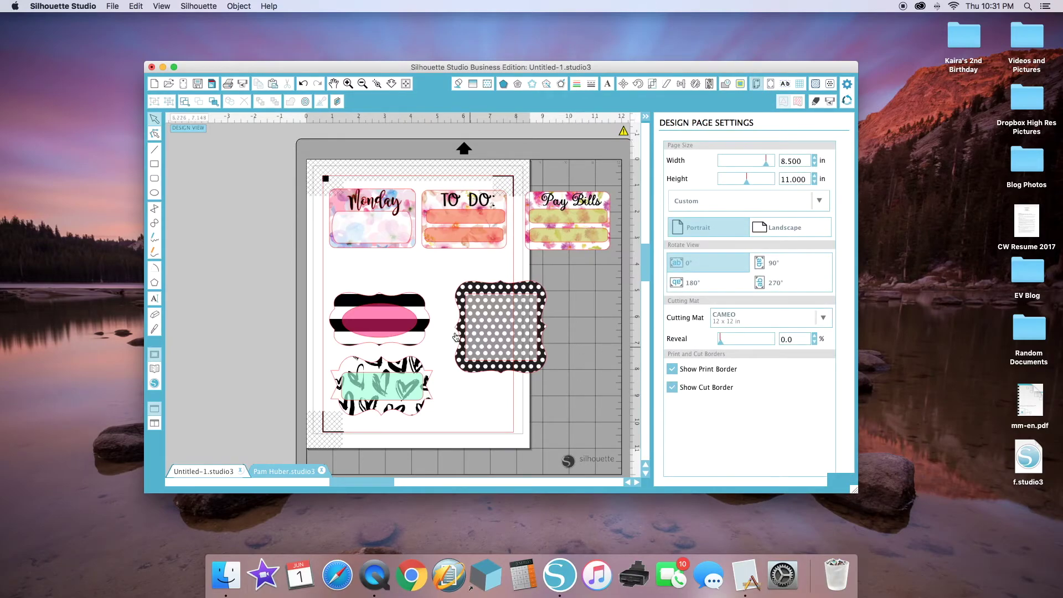
Shift the TO DO label slightly down and right, clear of the registration mark area
{"action": "left_click", "coordinate": [423, 252]}
{"action": "left_click_drag", "start_coordinate": [366, 194], "coordinate": [367, 209]}
{"action": "left_click", "coordinate": [303, 83]}
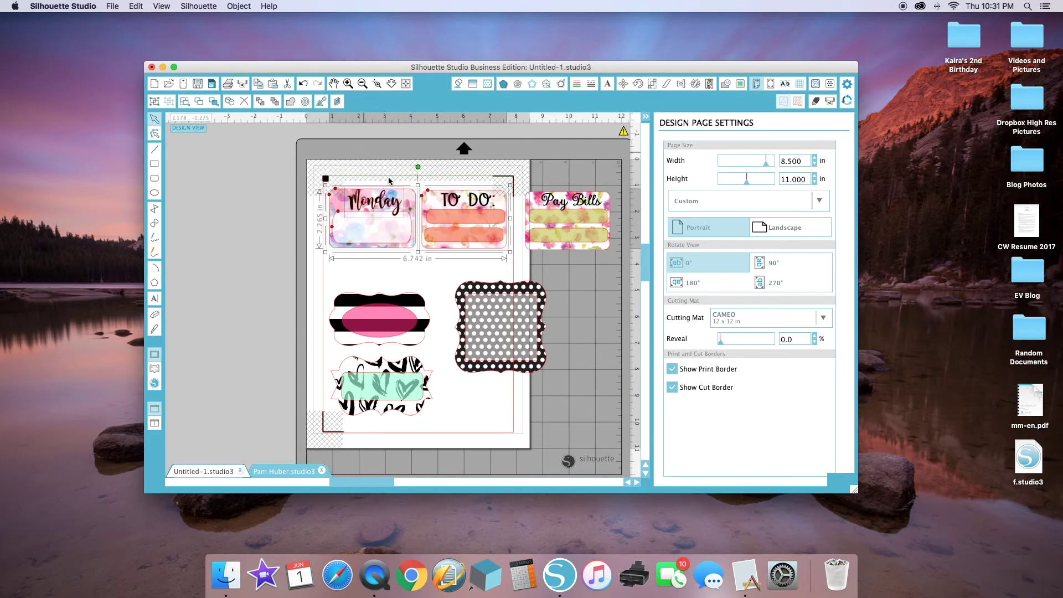
{"action": "left_click_drag", "start_coordinate": [450, 196], "coordinate": [454, 210]}
Shrink the dotted, heart-patterned and striped labels and fit them inside the cut border on the lower part of the page
{"action": "left_click", "coordinate": [552, 380]}
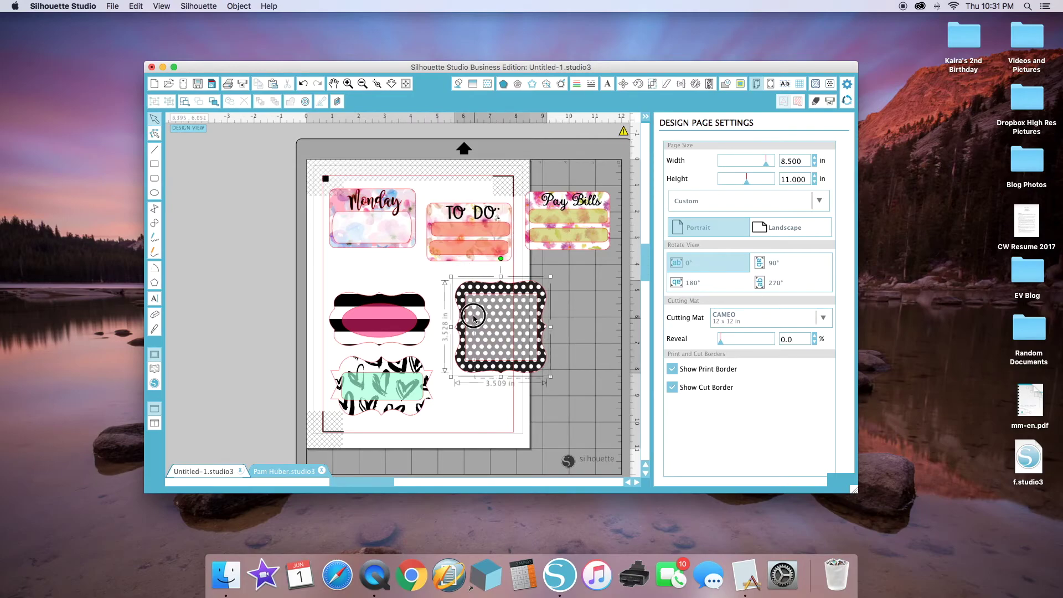
{"action": "left_click_drag", "start_coordinate": [550, 378], "coordinate": [481, 397]}
{"action": "left_click", "coordinate": [412, 406]}
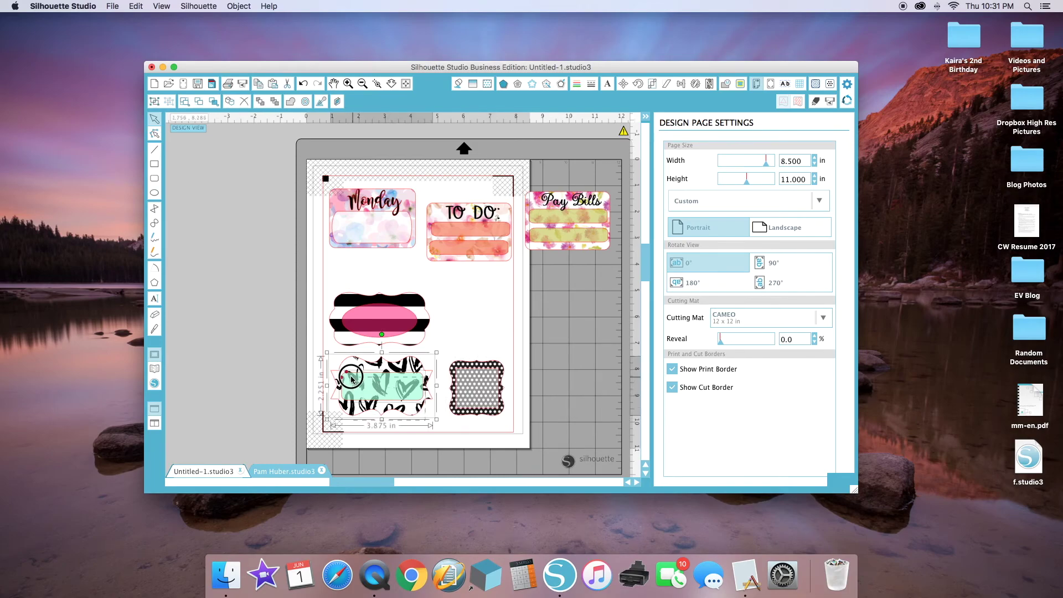
{"action": "left_click_drag", "start_coordinate": [437, 421], "coordinate": [401, 398]}
{"action": "left_click_drag", "start_coordinate": [453, 343], "coordinate": [333, 283]}
{"action": "left_click_drag", "start_coordinate": [434, 350], "coordinate": [388, 343]}
Move the Pay Bills label onto the page below the TO DO label and group its parts
{"action": "left_click_drag", "start_coordinate": [559, 218], "coordinate": [454, 303]}
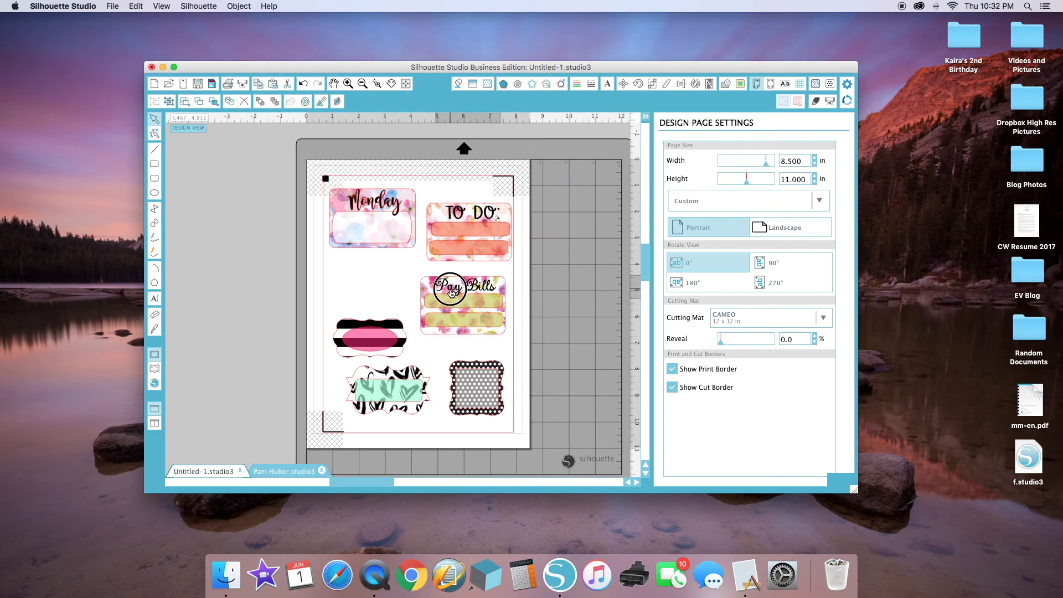
{"action": "left_click", "coordinate": [372, 286]}
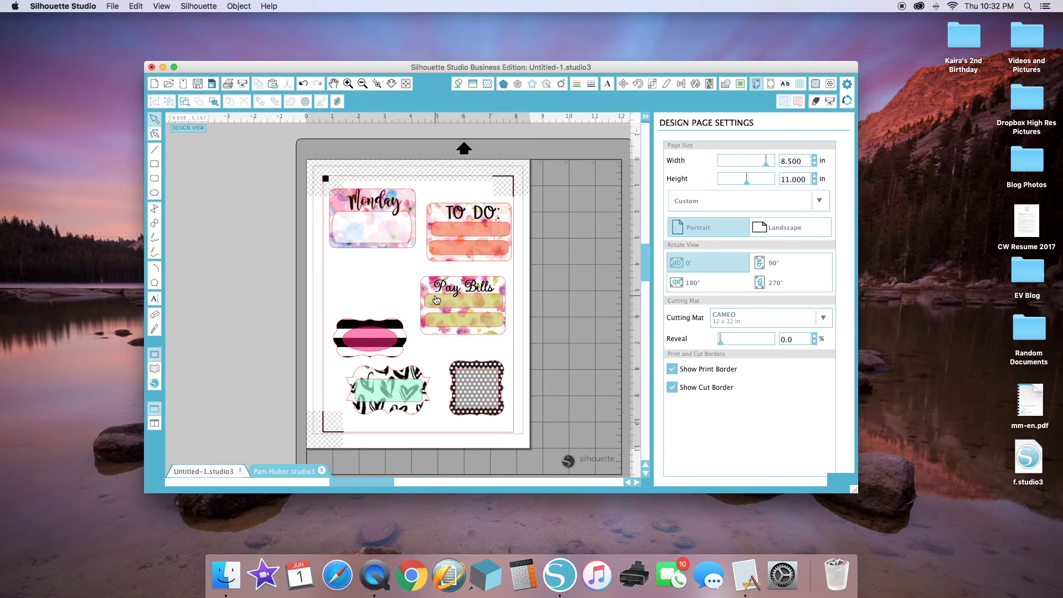
{"action": "left_click", "coordinate": [495, 315]}
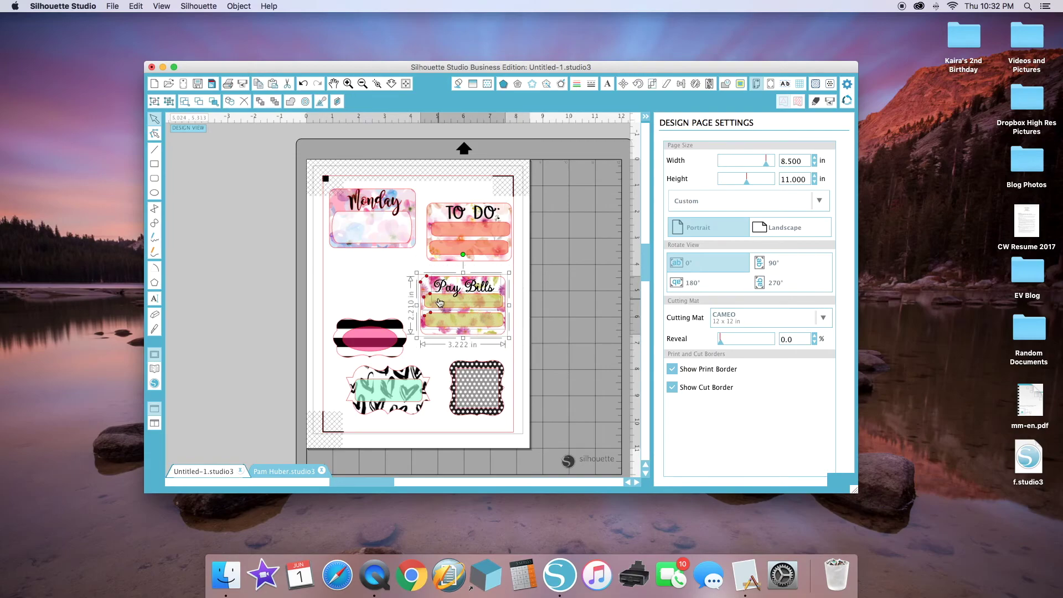
{"action": "right_click", "coordinate": [440, 309]}
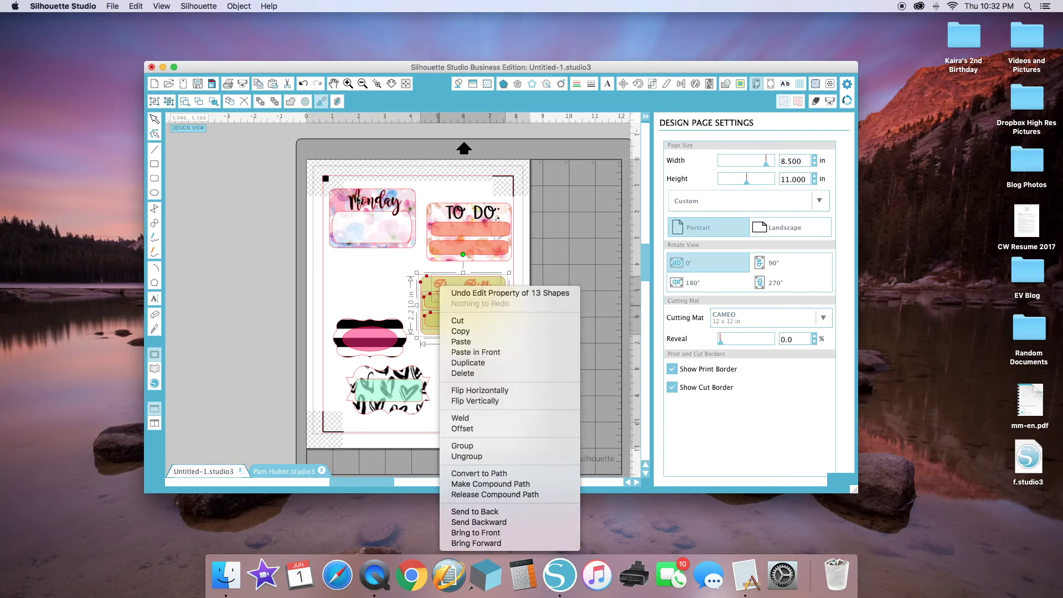
{"action": "left_click", "coordinate": [415, 181]}
{"action": "left_click", "coordinate": [302, 83]}
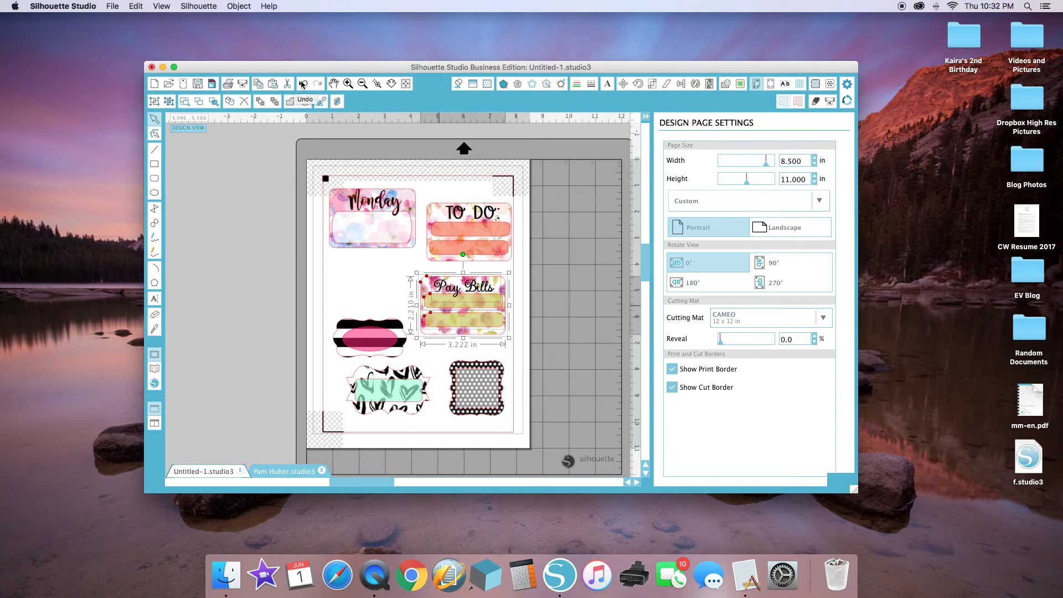
{"action": "left_click", "coordinate": [241, 5]}
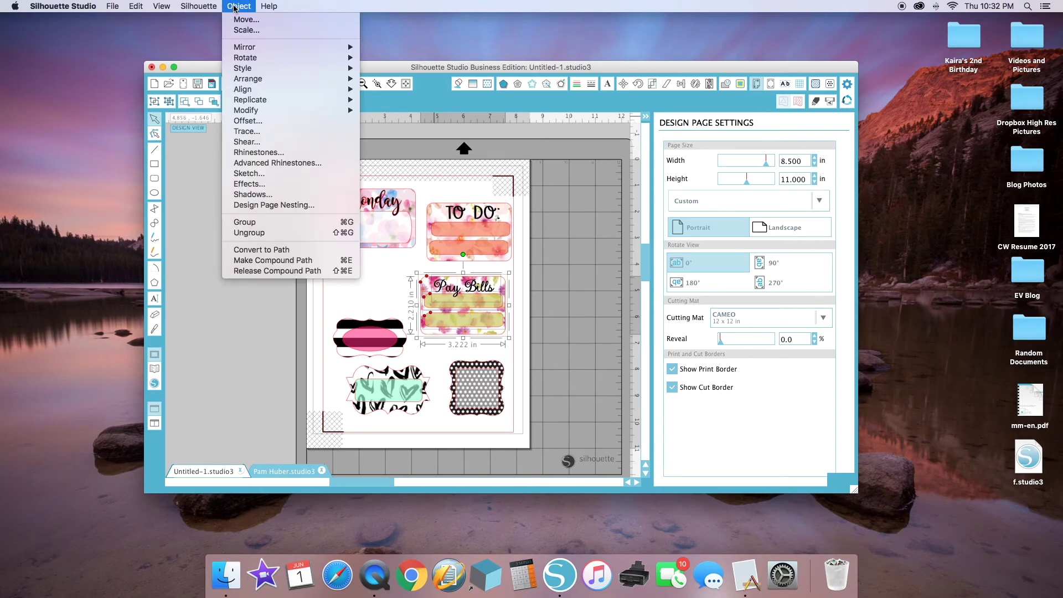
{"action": "left_click", "coordinate": [280, 222]}
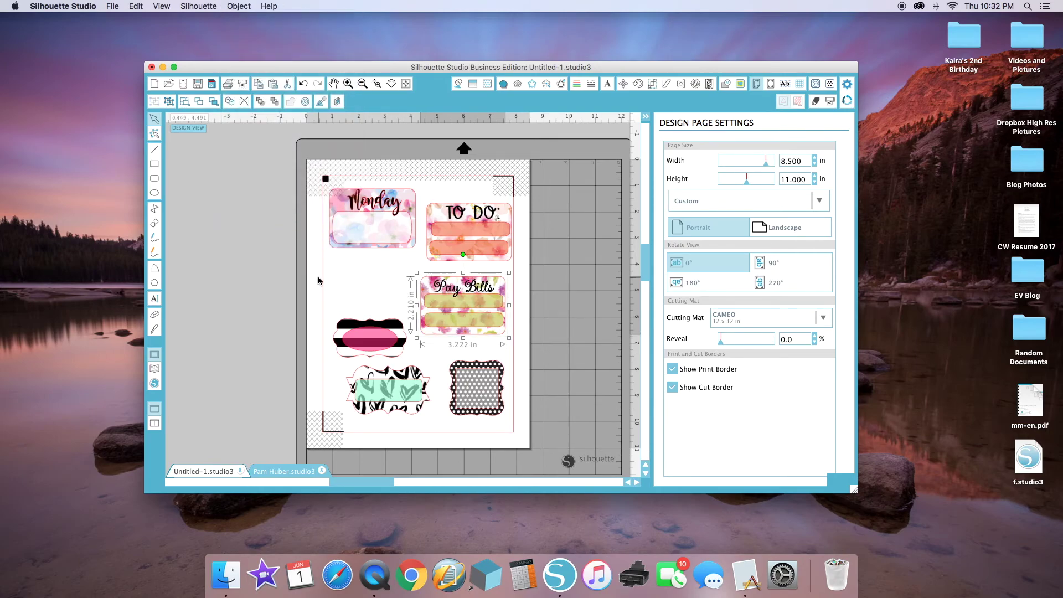
{"action": "left_click", "coordinate": [466, 311]}
Group the parts of the TO DO label, and group the parts of the Monday label separately
{"action": "left_click_drag", "start_coordinate": [540, 283], "coordinate": [422, 186]}
{"action": "left_click", "coordinate": [243, 6]}
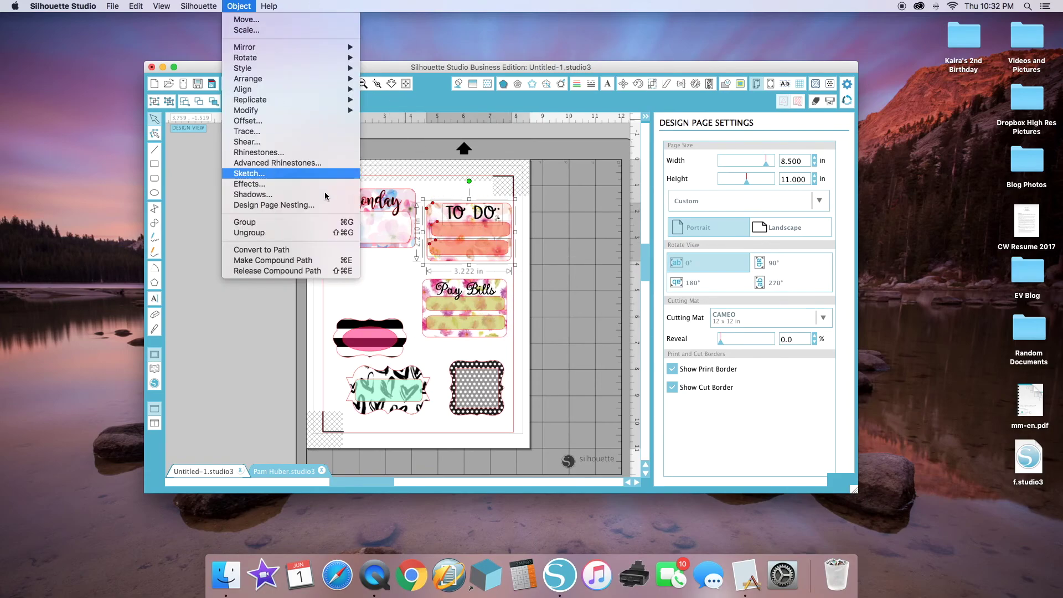
{"action": "left_click", "coordinate": [309, 219]}
{"action": "left_click", "coordinate": [399, 275]}
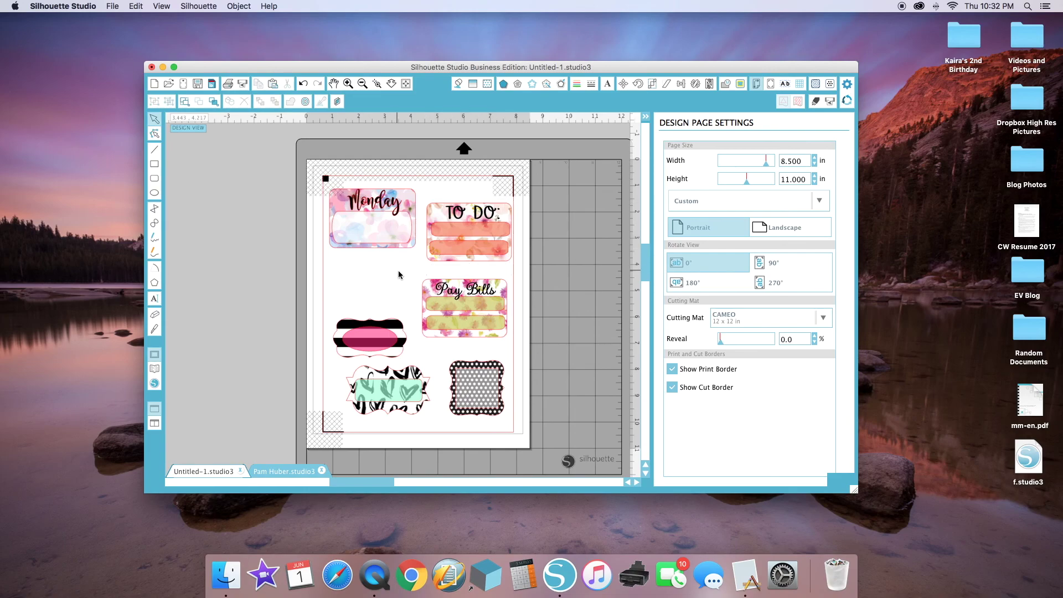
{"action": "left_click_drag", "start_coordinate": [418, 271], "coordinate": [321, 183]}
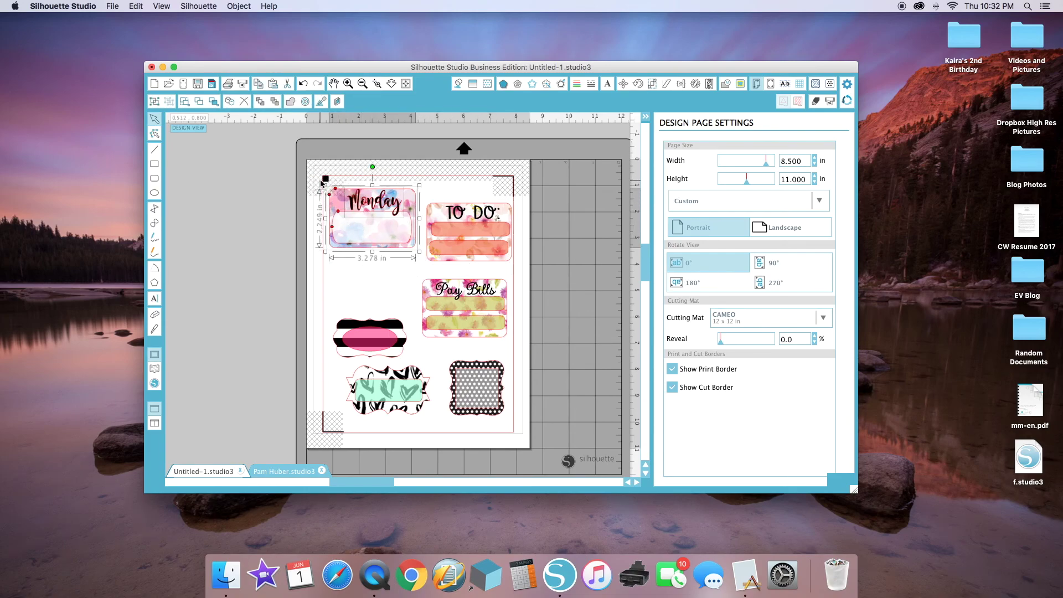
{"action": "key", "text": "super+g"}
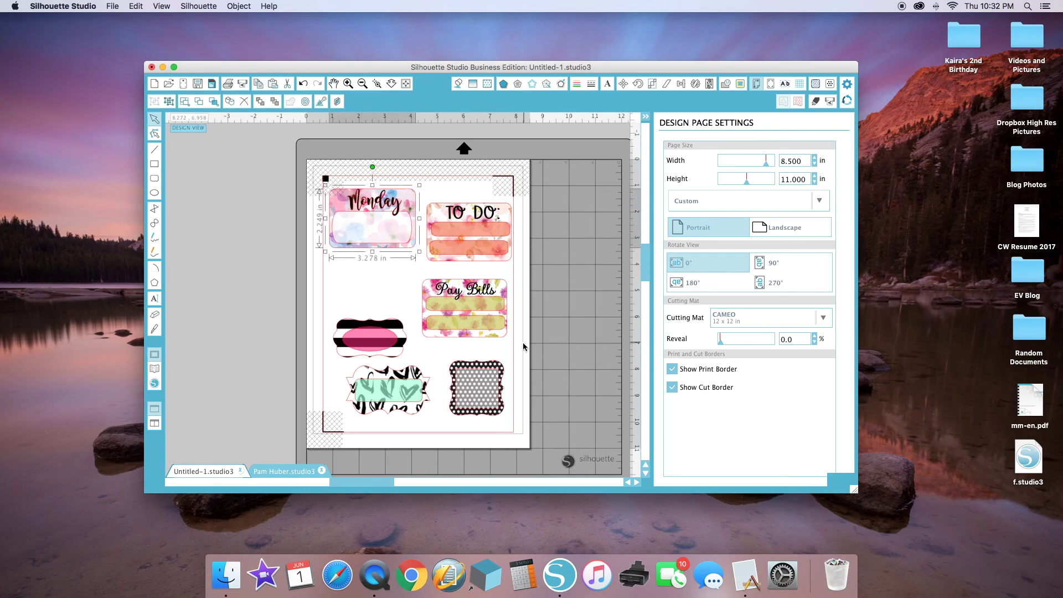
Group the dotted, striped and heart-patterned labels each with its own writing panel
{"action": "left_click_drag", "start_coordinate": [512, 424], "coordinate": [444, 366]}
{"action": "key", "text": "super+g"}
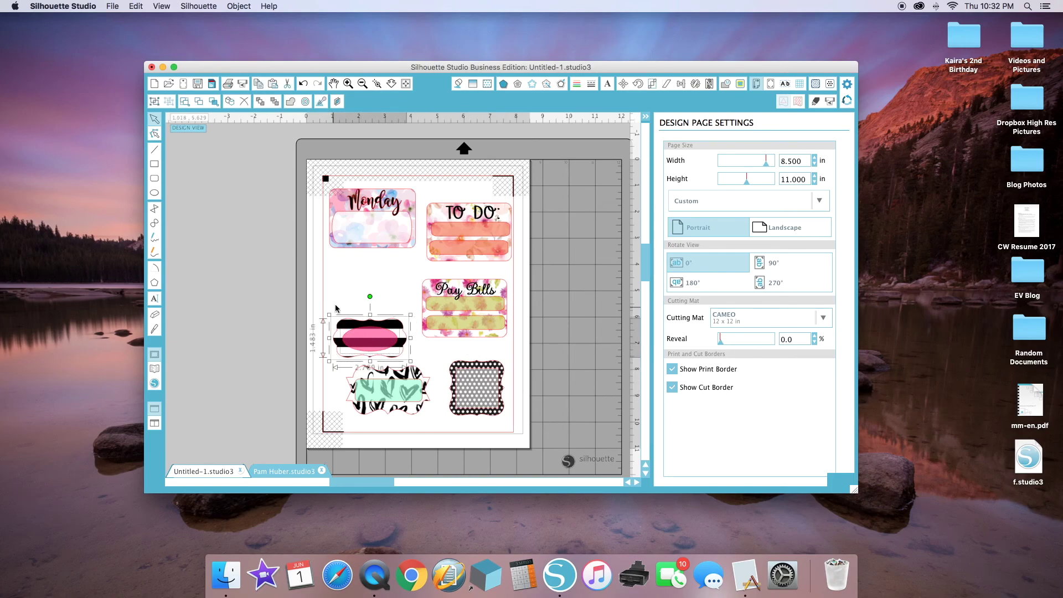
{"action": "left_click", "coordinate": [379, 338]}
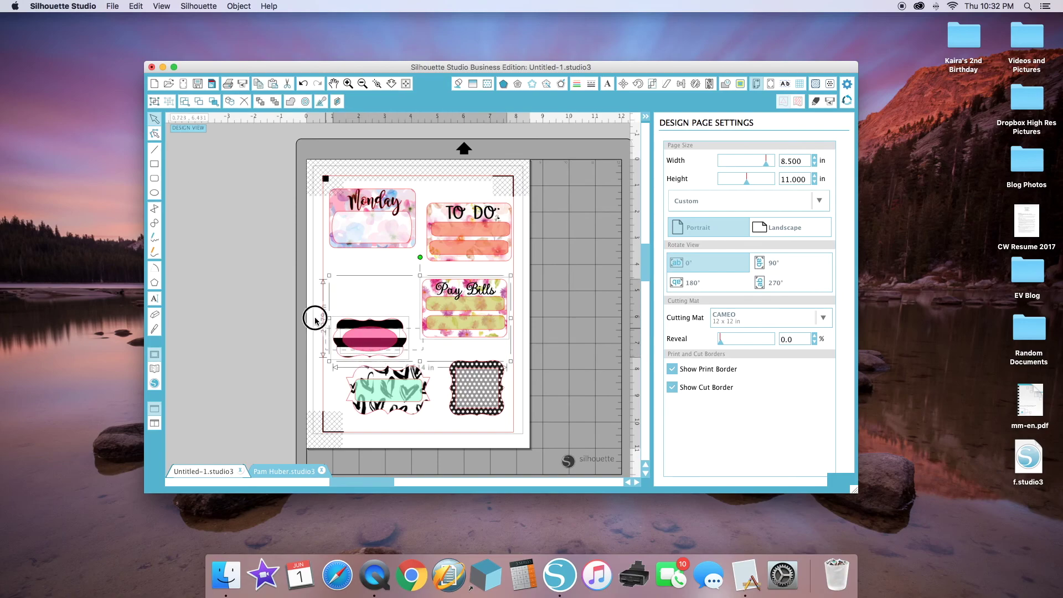
{"action": "left_click", "coordinate": [428, 358]}
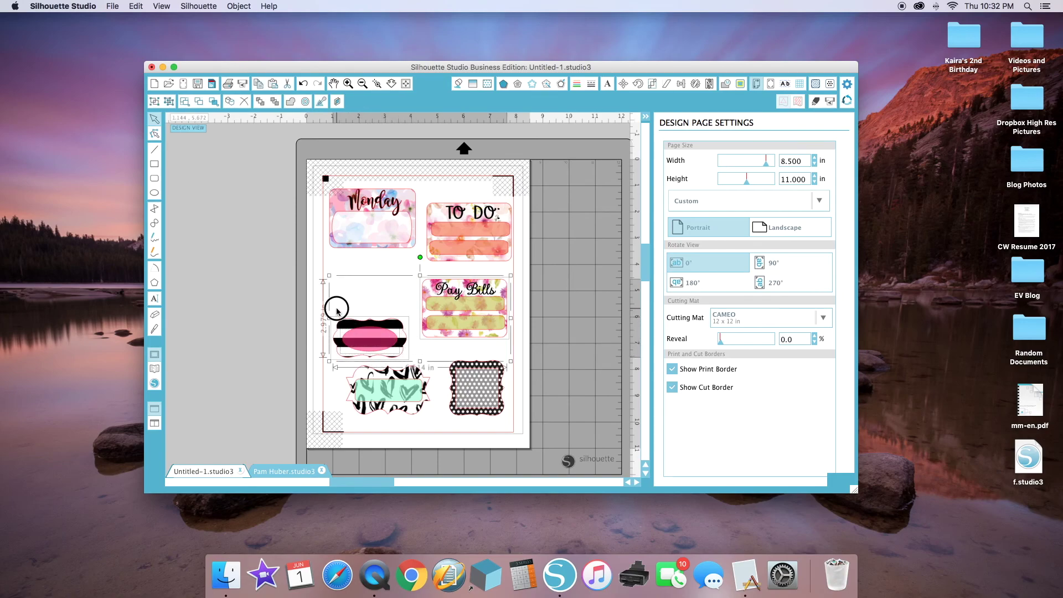
{"action": "left_click", "coordinate": [396, 355]}
{"action": "key", "text": "super+g"}
{"action": "left_click", "coordinate": [341, 369]}
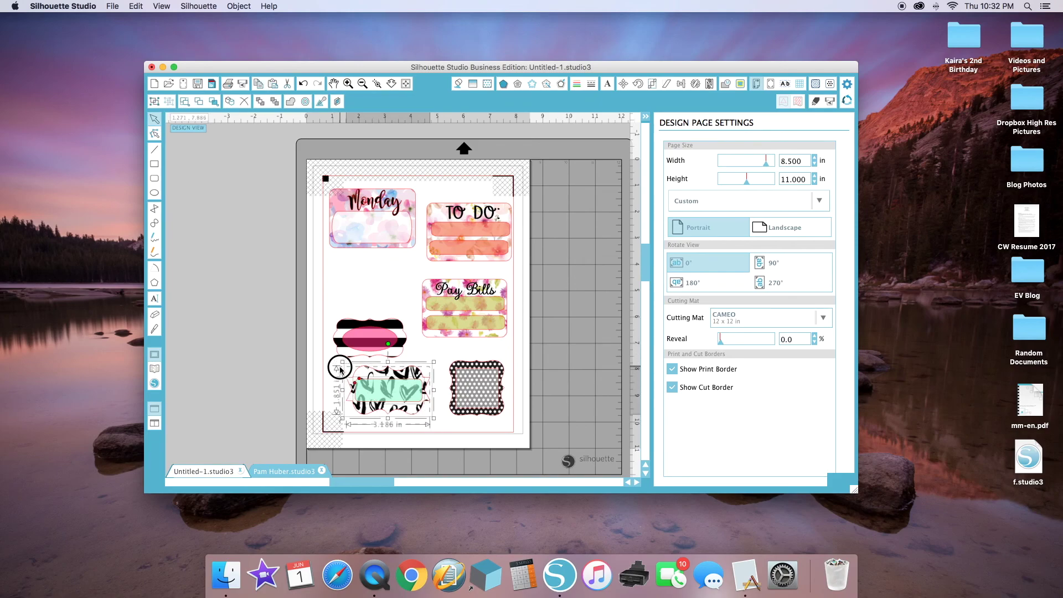
{"action": "key", "text": "super+g"}
Move the striped label up under the Monday label and place the heart-patterned label directly beneath it
{"action": "left_click_drag", "start_coordinate": [360, 332], "coordinate": [361, 273]}
{"action": "left_click_drag", "start_coordinate": [398, 392], "coordinate": [381, 337]}
{"action": "left_click", "coordinate": [530, 379]}
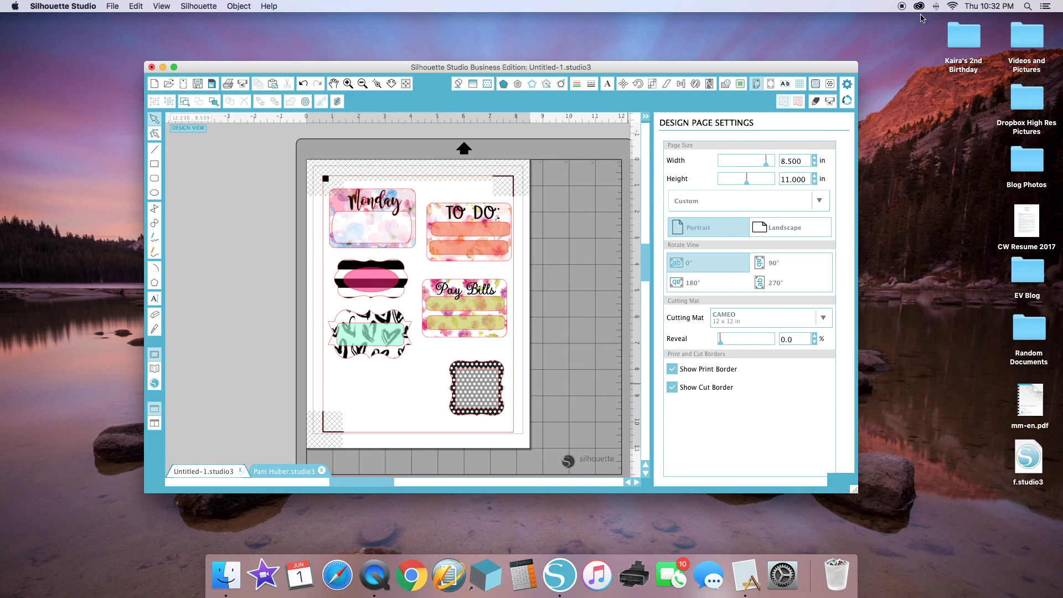
{"action": "left_click", "coordinate": [901, 7]}
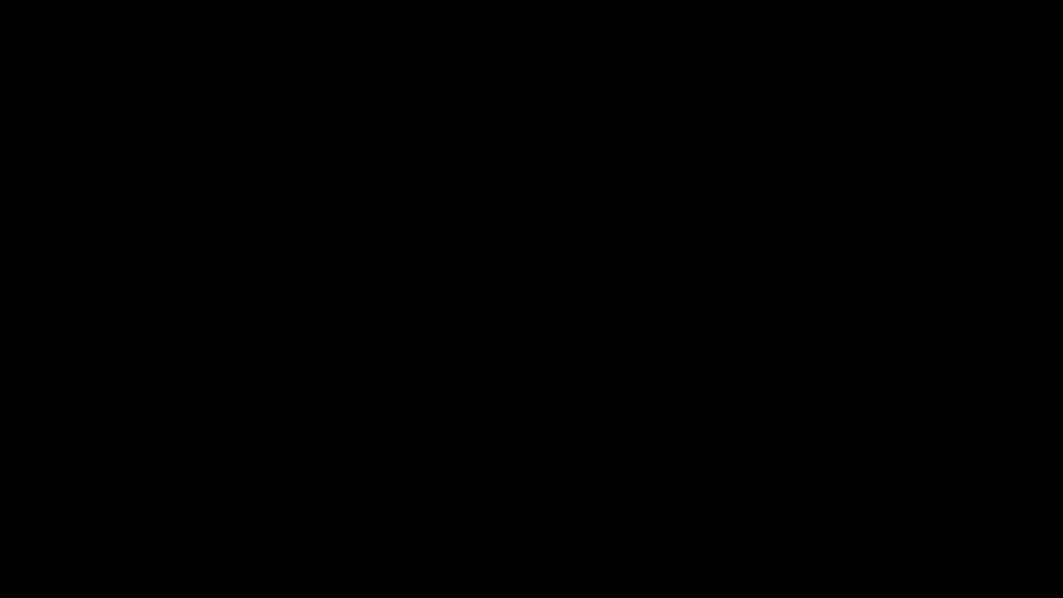